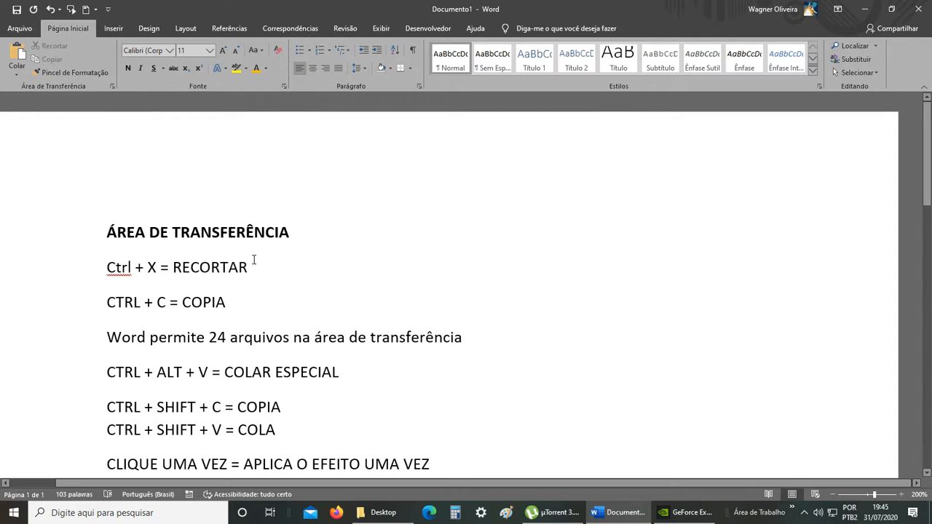
Cut the "Ctrl + X = RECORTAR" line and paste it back below the "ÁREA DE TRANSFERÊNCIA" heading, removing the extra blank line.
{"action": "left_click_drag", "start_coordinate": [255, 266], "coordinate": [109, 267]}
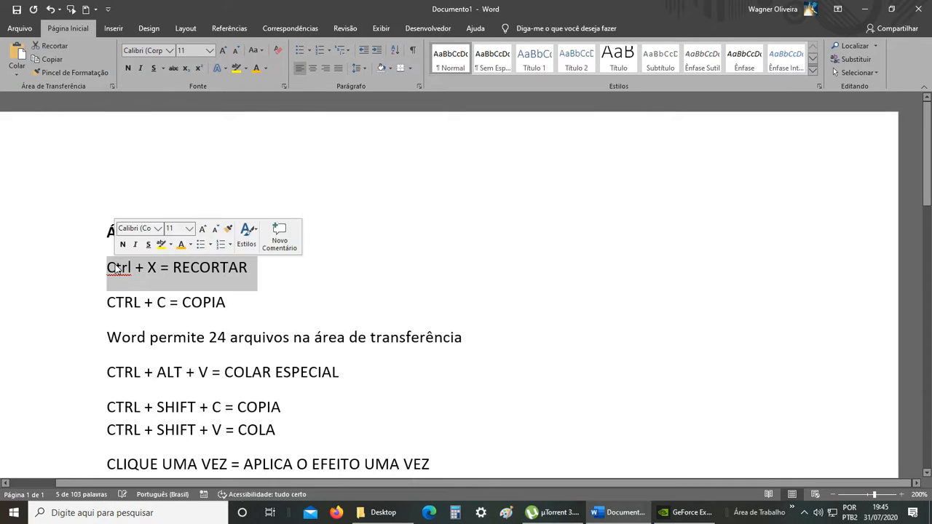
{"action": "key", "text": "ctrl+x"}
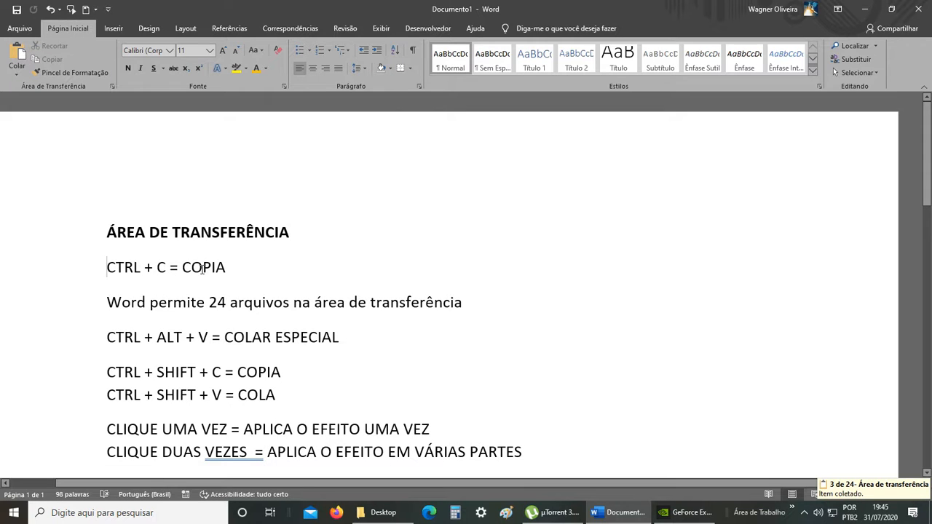
{"action": "left_click", "coordinate": [291, 238]}
{"action": "key", "text": "Return"}
{"action": "key", "text": "ctrl+v"}
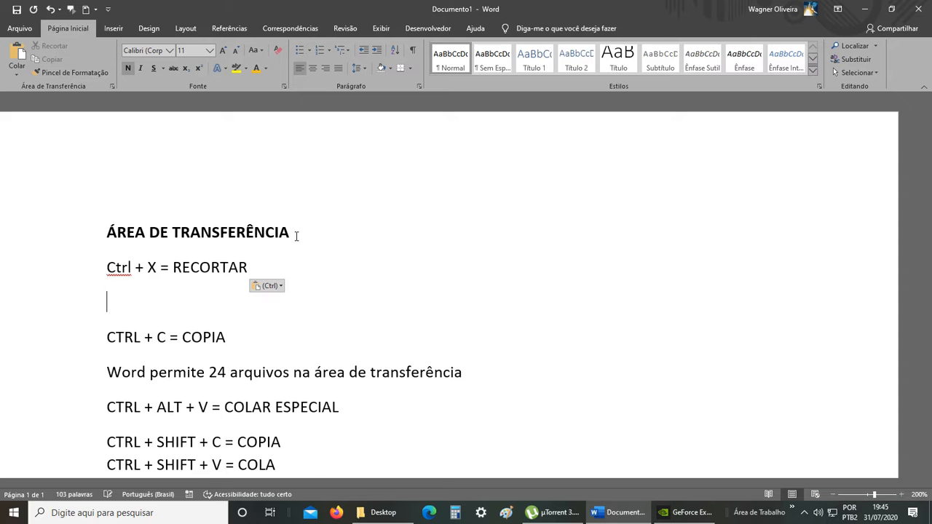
{"action": "key", "text": "BackSpace"}
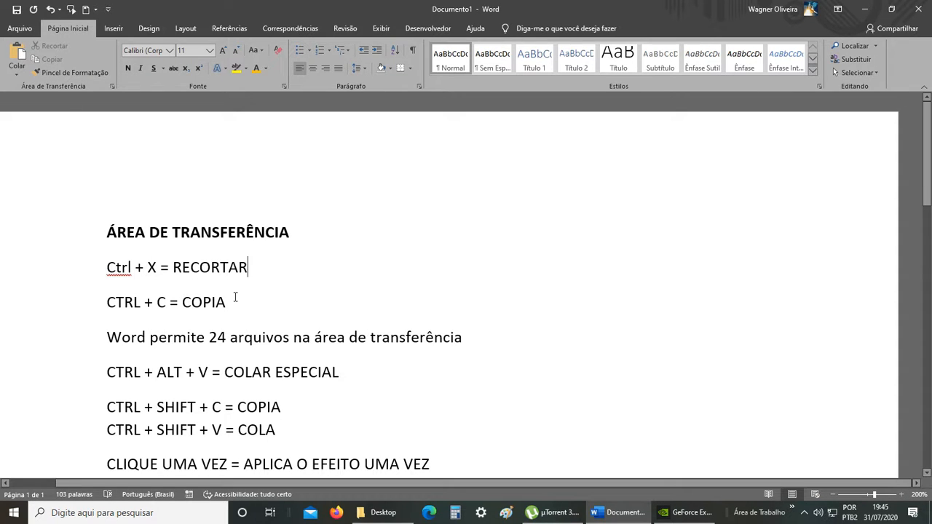
Copy the "CTRL + C = COPIA" line, paste it over the "Ctrl + X = RECORTAR" line, and undo the paste.
{"action": "left_click_drag", "start_coordinate": [235, 297], "coordinate": [108, 300]}
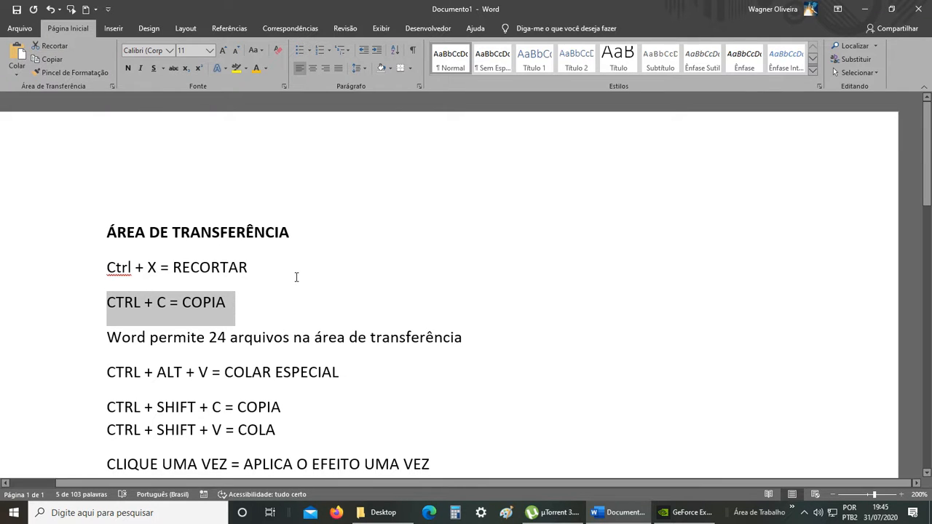
{"action": "key", "text": "ctrl+c"}
{"action": "left_click_drag", "start_coordinate": [257, 266], "coordinate": [107, 269]}
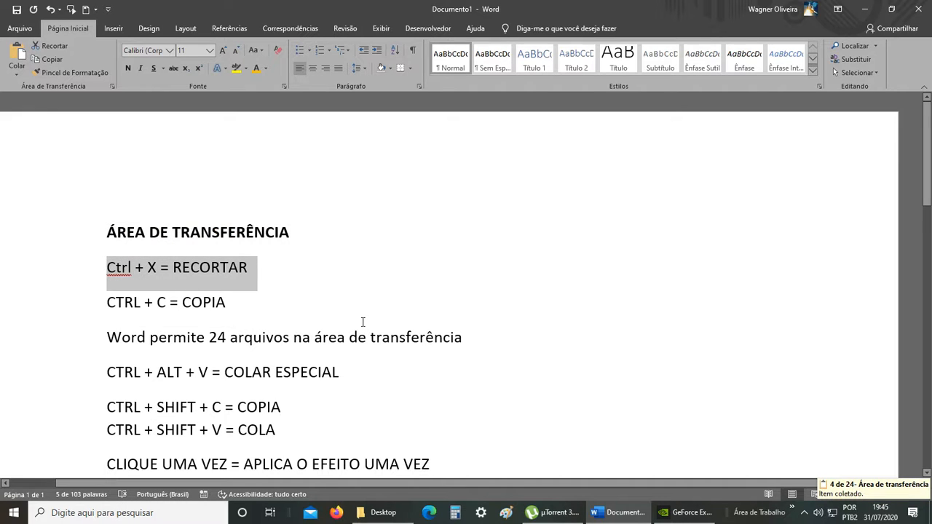
{"action": "key", "text": "ctrl+v"}
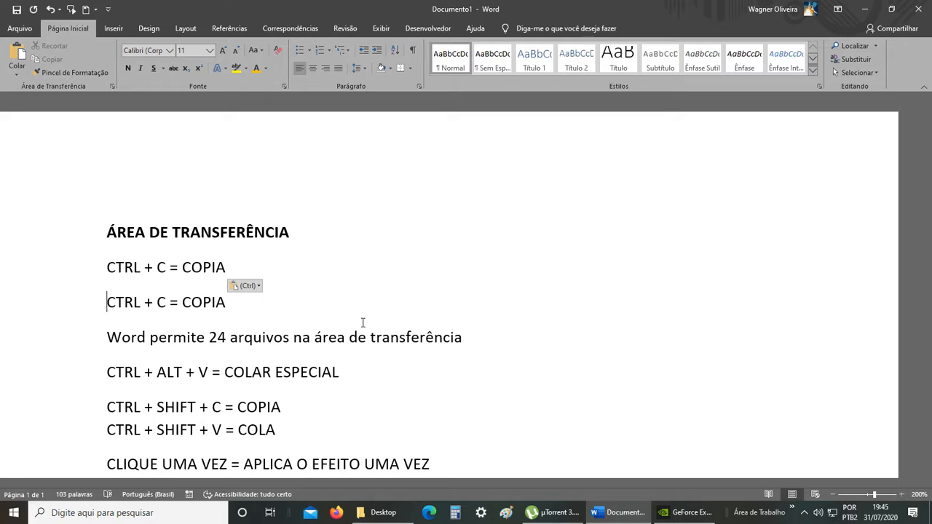
{"action": "key", "text": "ctrl+z"}
{"action": "key", "text": "Right"}
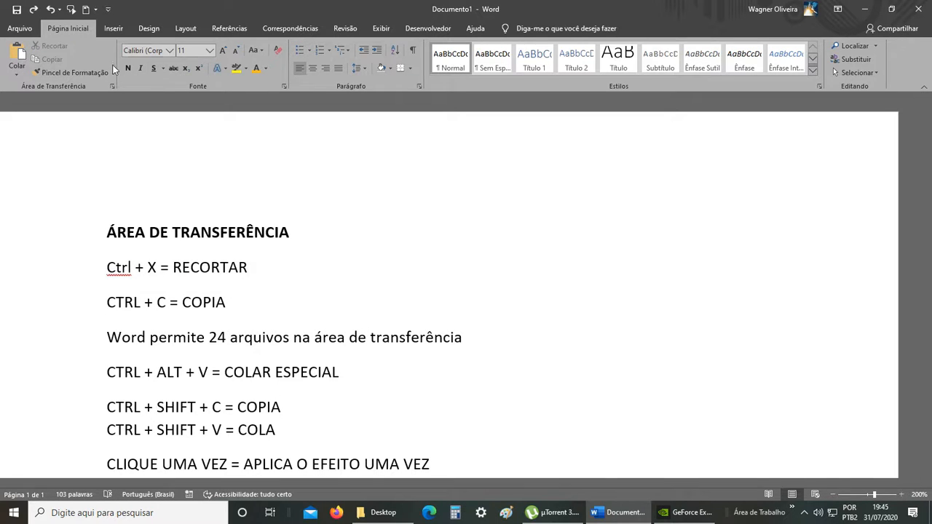
{"action": "left_click", "coordinate": [345, 29]}
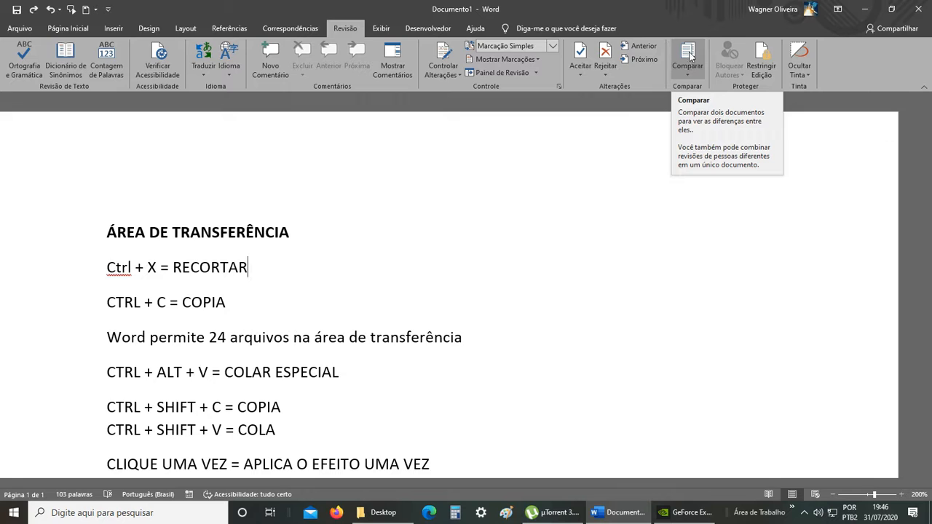
{"action": "left_click", "coordinate": [76, 28]}
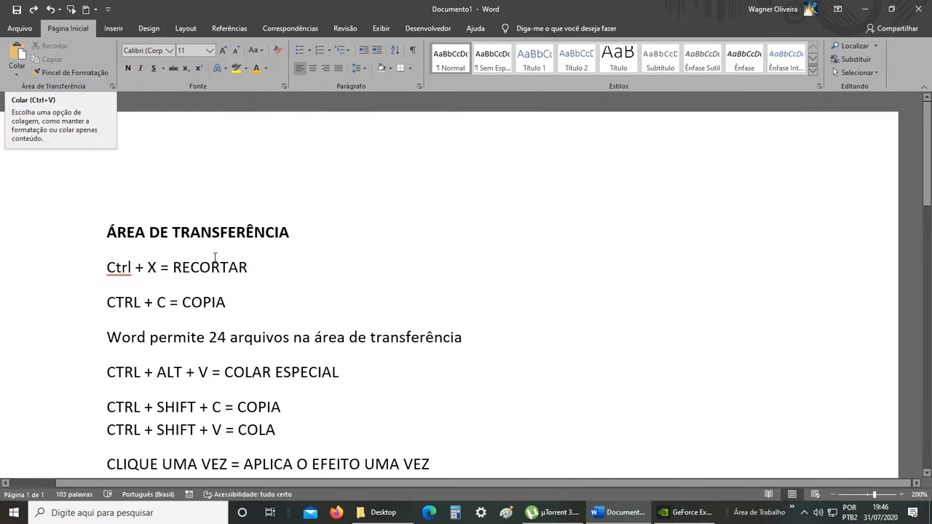
Review the available paste options and the items collected in the clipboard, without pasting anything.
{"action": "scroll", "coordinate": [244, 241], "scroll_direction": "down", "scroll_amount": 1}
{"action": "left_click", "coordinate": [20, 69]}
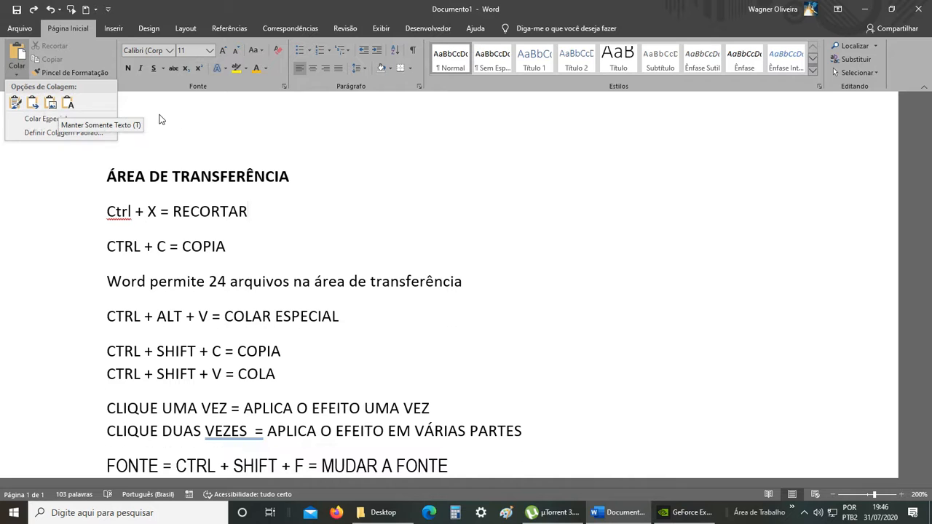
{"action": "left_click", "coordinate": [257, 112]}
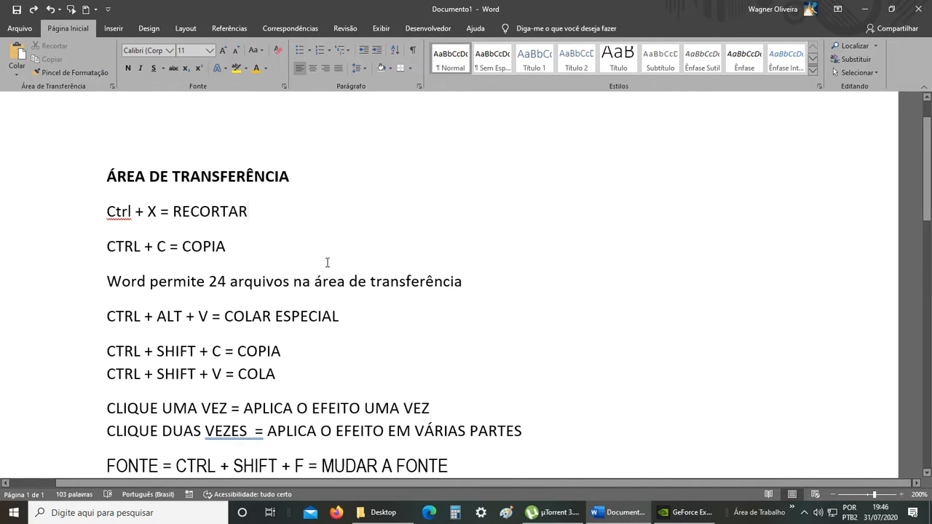
{"action": "left_click", "coordinate": [111, 87]}
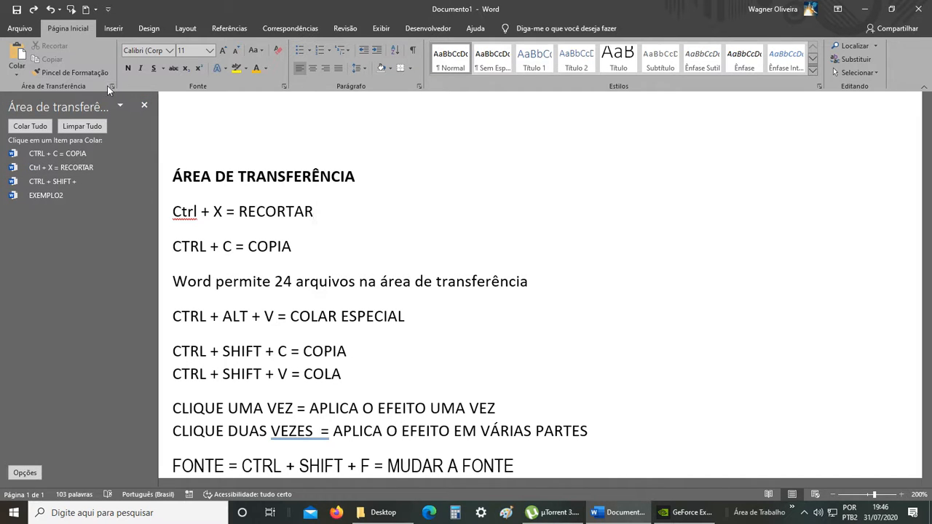
{"action": "left_click", "coordinate": [145, 105]}
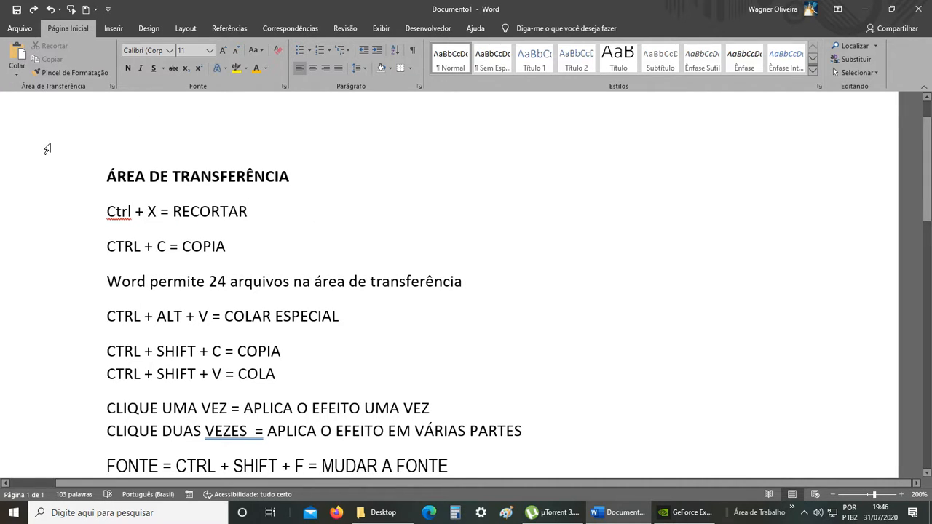
Examine the formats offered by Paste Special, from Word document object to unformatted Unicode text, and cancel without pasting.
{"action": "left_click_drag", "start_coordinate": [355, 316], "coordinate": [106, 316]}
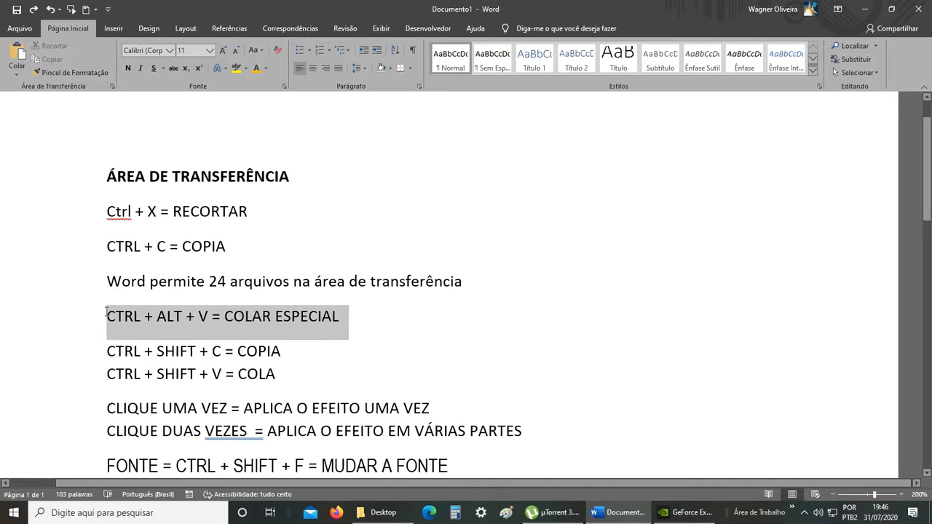
{"action": "left_click", "coordinate": [384, 303]}
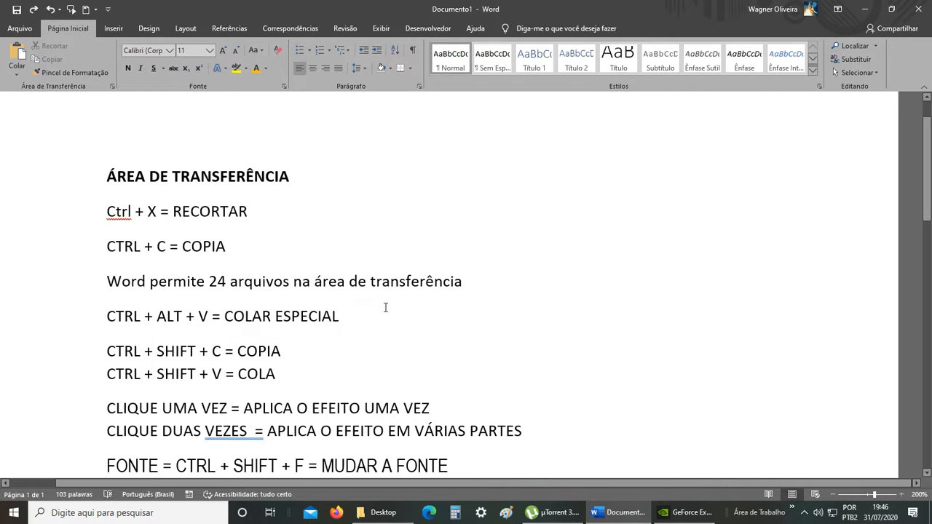
{"action": "key", "text": "ctrl+alt+v"}
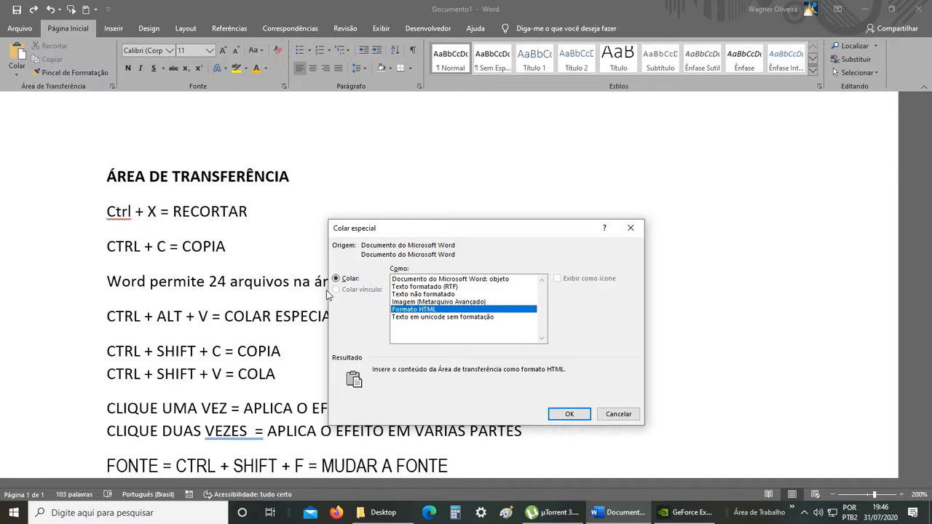
{"action": "left_click", "coordinate": [448, 279]}
{"action": "left_click", "coordinate": [446, 294]}
{"action": "left_click", "coordinate": [448, 281]}
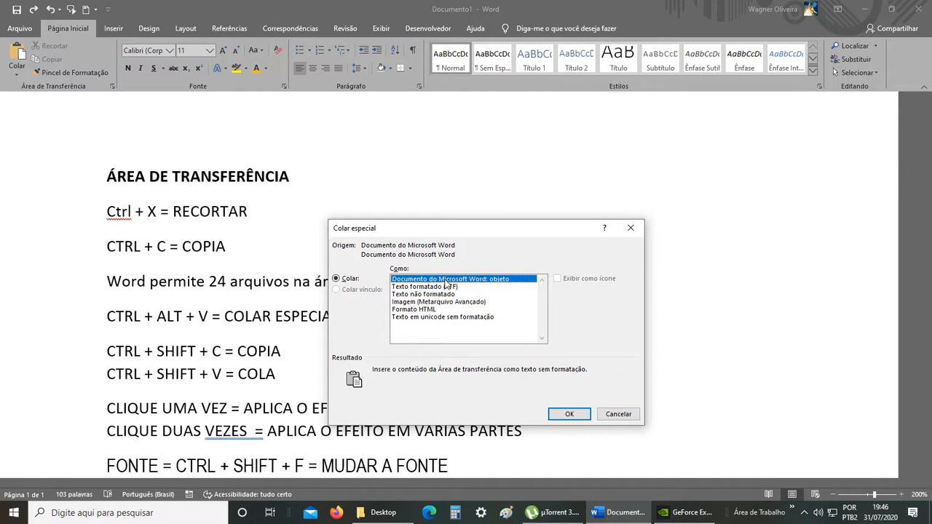
{"action": "left_click", "coordinate": [443, 287]}
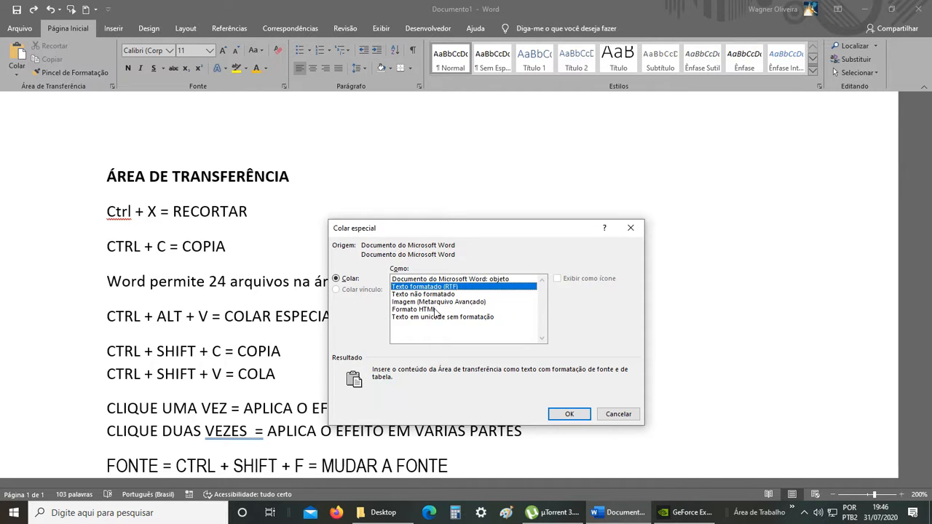
{"action": "left_click", "coordinate": [437, 309]}
{"action": "left_click", "coordinate": [438, 319]}
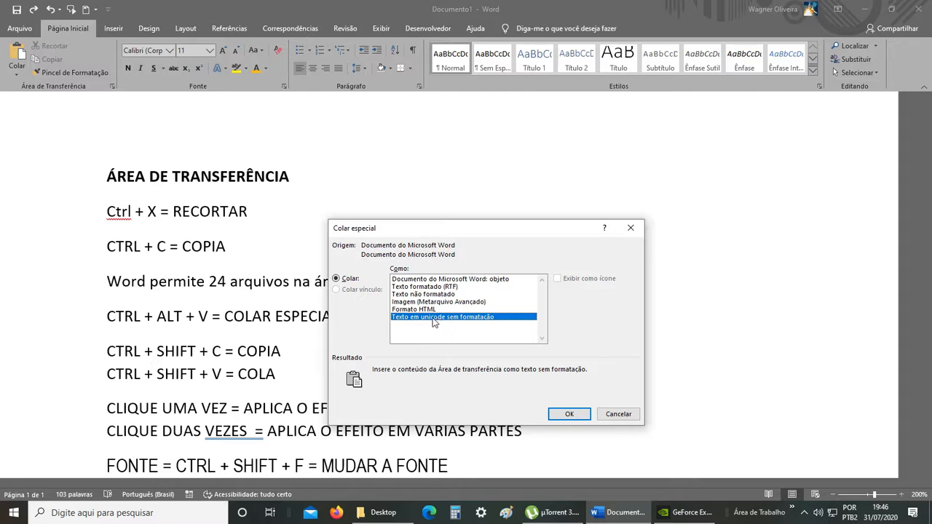
{"action": "left_click", "coordinate": [422, 280]}
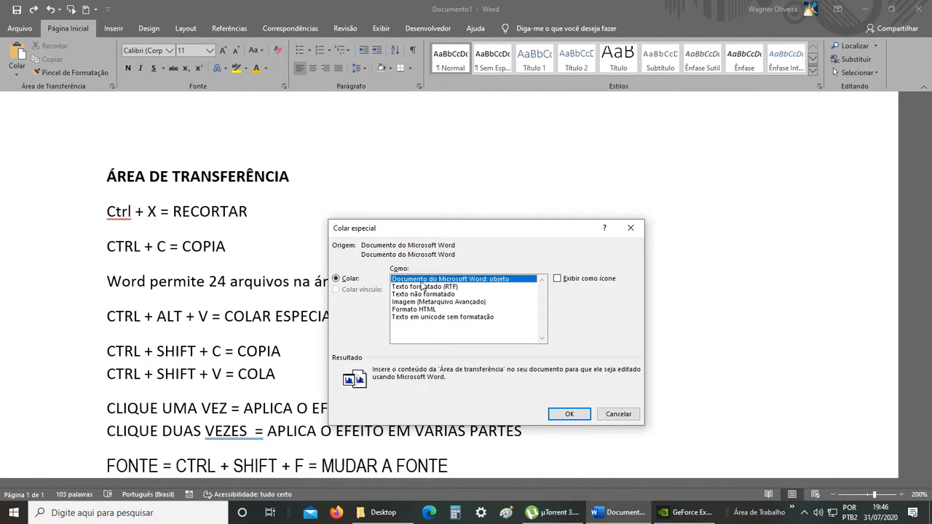
{"action": "left_click", "coordinate": [427, 287]}
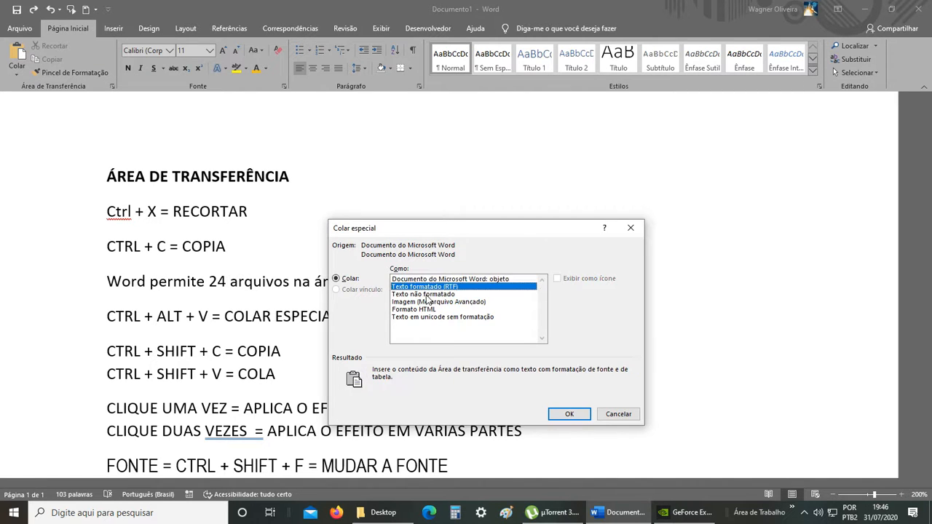
{"action": "left_click", "coordinate": [427, 302]}
{"action": "left_click", "coordinate": [427, 317]}
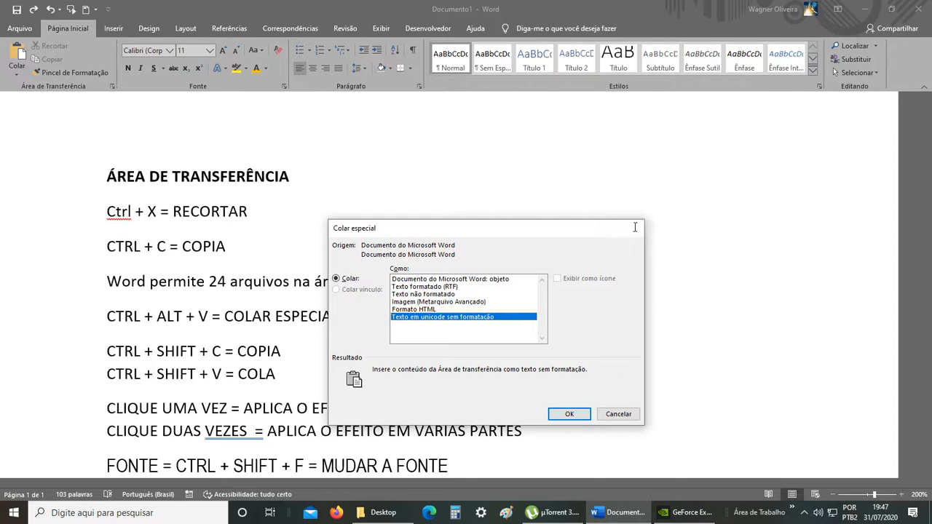
{"action": "left_click", "coordinate": [632, 228]}
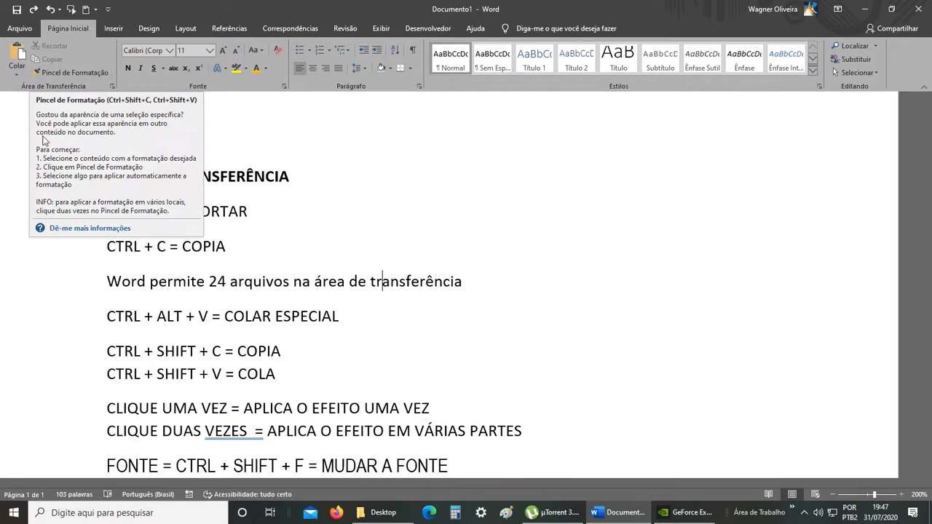
Add a new line reading "Exemplo1" below the "CTRL + SHIFT + V = COLA" line.
{"action": "left_click", "coordinate": [42, 351]}
{"action": "scroll", "coordinate": [160, 321], "scroll_direction": "down", "scroll_amount": 1}
{"action": "left_click", "coordinate": [295, 295]}
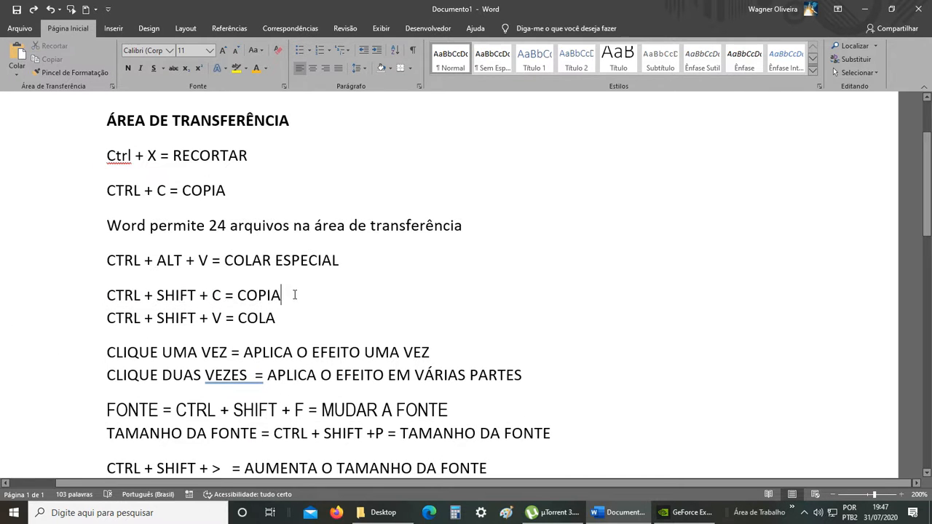
{"action": "left_click_drag", "start_coordinate": [292, 320], "coordinate": [108, 300]}
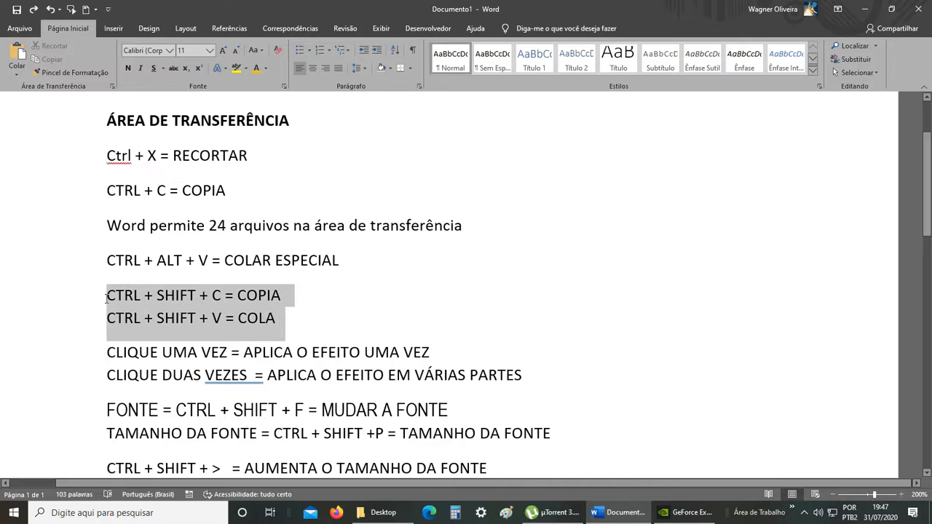
{"action": "left_click", "coordinate": [293, 325]}
{"action": "key", "text": "Return"}
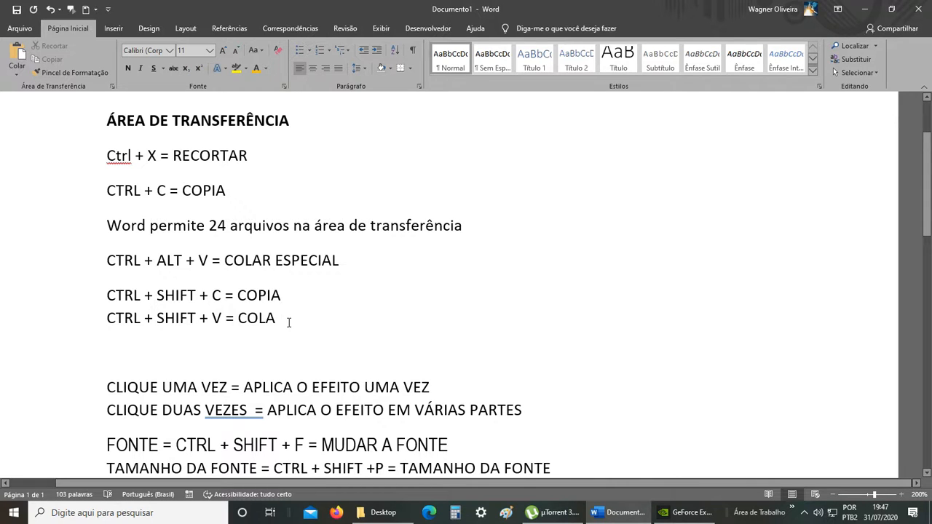
{"action": "type", "text": "eXEMPLO 1"}
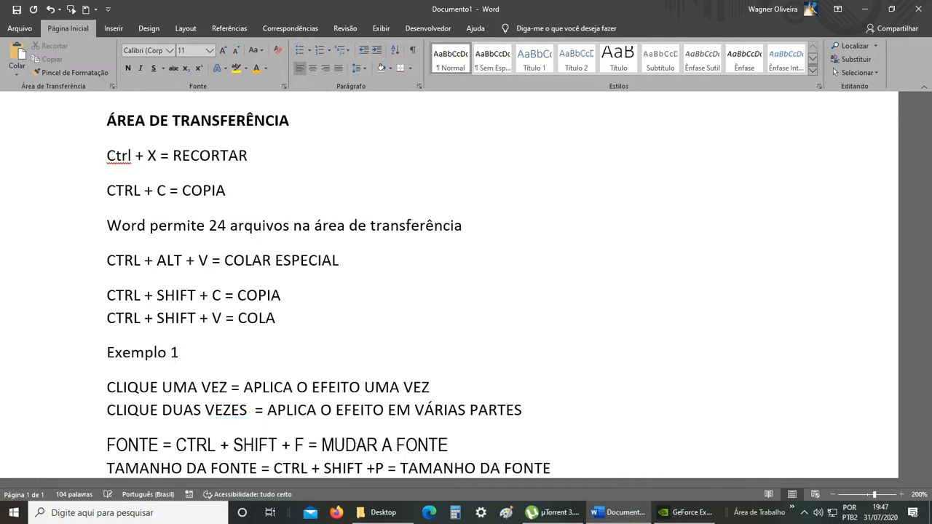
{"action": "key", "text": "BackSpace"}
{"action": "key", "text": "BackSpace"}
{"action": "type", "text": "1"}
Add a line reading "Exemplo2" directly beneath "Exemplo1", with no paragraph gap between them.
{"action": "key", "text": "Return"}
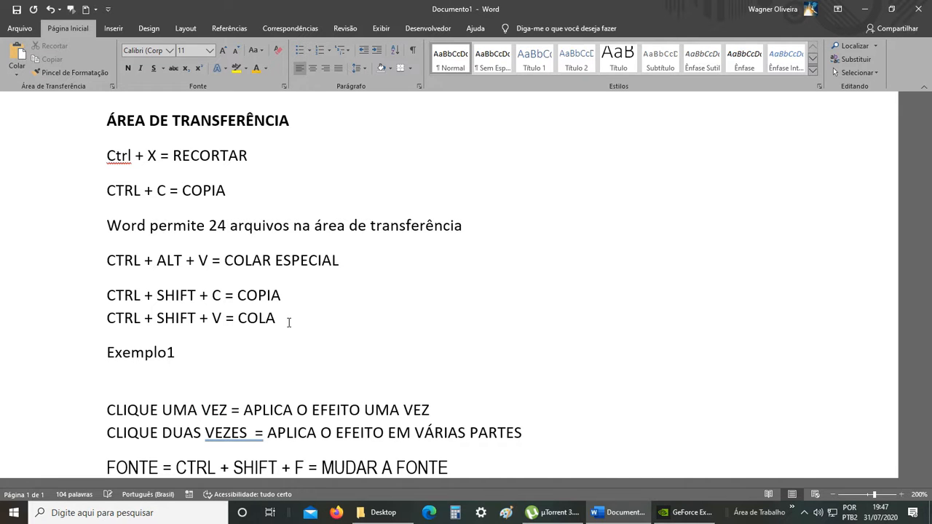
{"action": "key", "text": "BackSpace"}
{"action": "key", "text": "Return"}
{"action": "type", "text": "E"}
{"action": "key", "text": "BackSpace"}
{"action": "type", "text": "e"}
{"action": "key", "text": "BackSpace"}
{"action": "type", "text": "Exemplo1"}
{"action": "key", "text": "BackSpace"}
{"action": "type", "text": "2"}
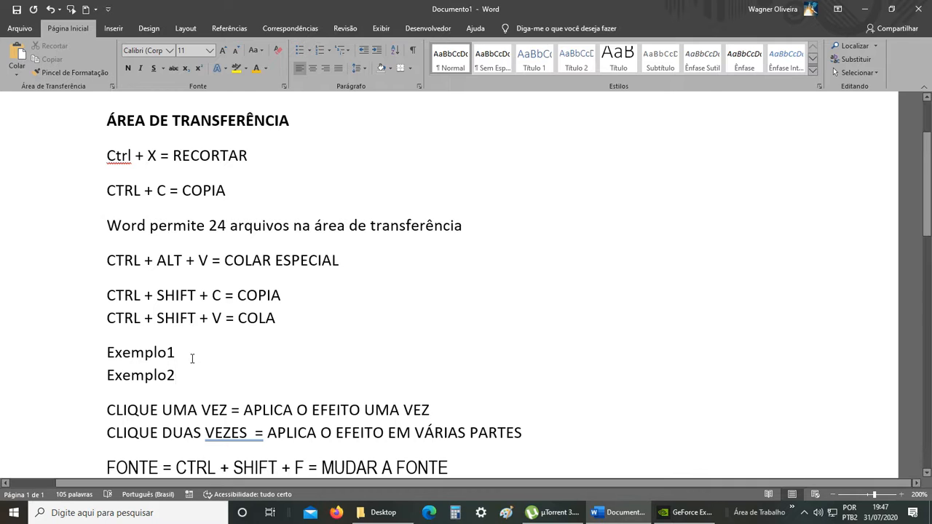
Colour the letters "xemplo1" orange and the initial "E" of the same word green.
{"action": "left_click_drag", "start_coordinate": [176, 353], "coordinate": [115, 353]}
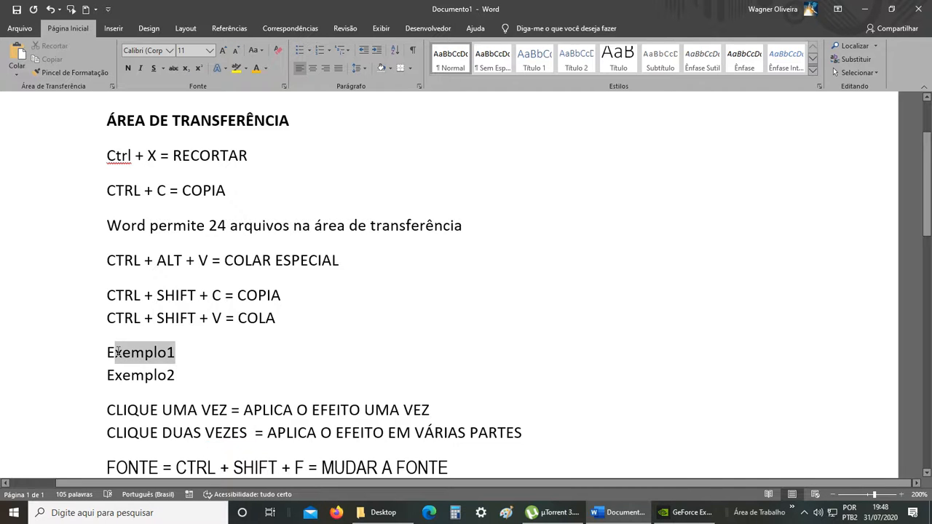
{"action": "left_click", "coordinate": [265, 68]}
{"action": "left_click", "coordinate": [305, 108]}
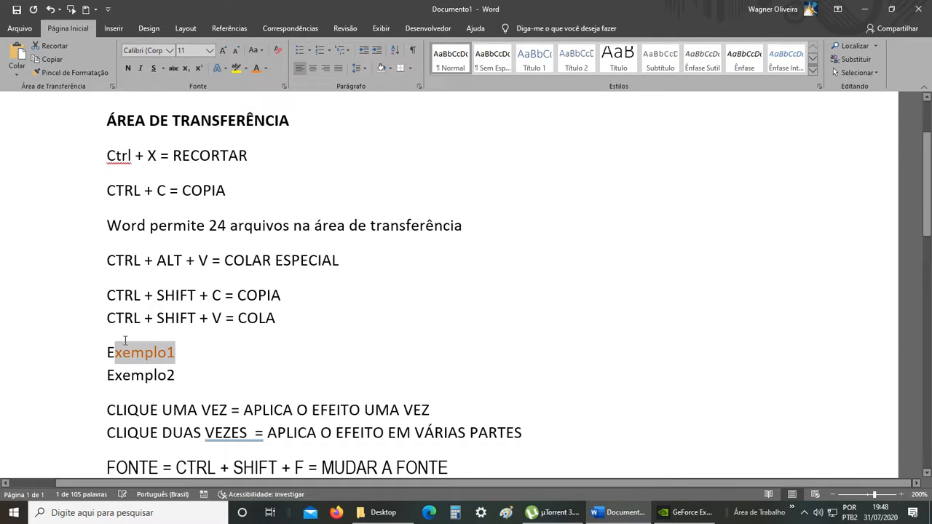
{"action": "left_click_drag", "start_coordinate": [107, 353], "coordinate": [115, 353]}
{"action": "left_click", "coordinate": [265, 67]}
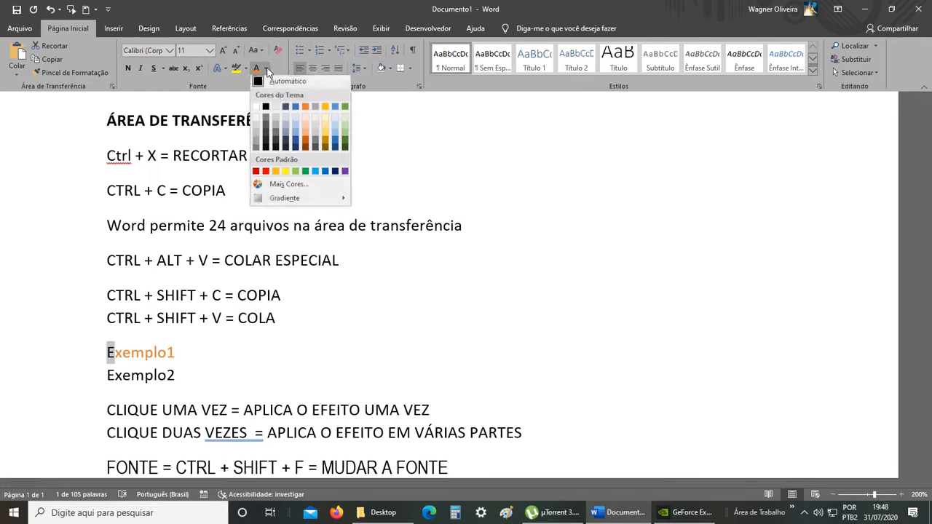
{"action": "left_click", "coordinate": [346, 109]}
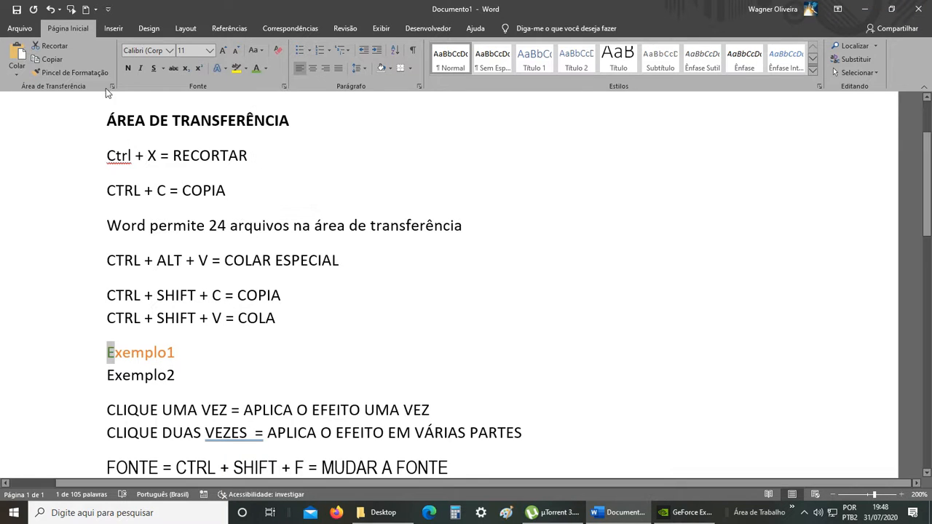
Copy the green "E" formatting onto the whole word "Exemplo1" with Format Painter, and select the "Exemplo2" line.
{"action": "left_click", "coordinate": [70, 72]}
{"action": "left_click_drag", "start_coordinate": [176, 353], "coordinate": [98, 353]}
{"action": "left_click_drag", "start_coordinate": [183, 376], "coordinate": [105, 377]}
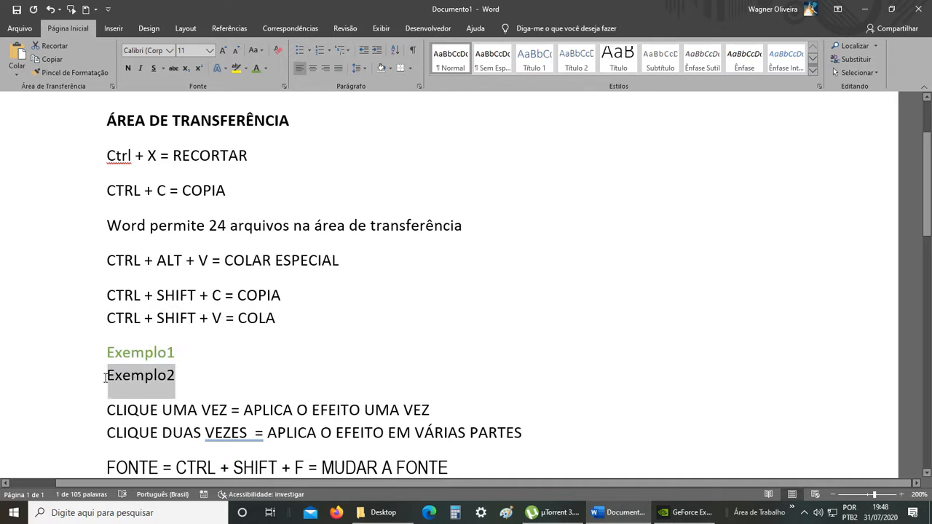
Colour the letters "xemplo1" in the word "Exemplo1" orange, leaving the initial "E" out of the selection.
{"action": "left_click", "coordinate": [166, 356]}
{"action": "left_click_drag", "start_coordinate": [177, 353], "coordinate": [118, 353]}
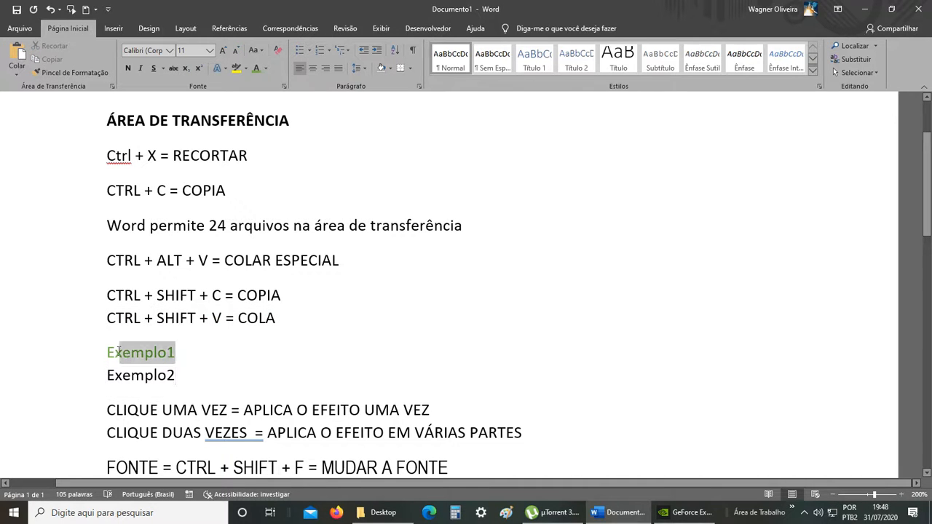
{"action": "left_click", "coordinate": [267, 70]}
{"action": "left_click", "coordinate": [304, 109]}
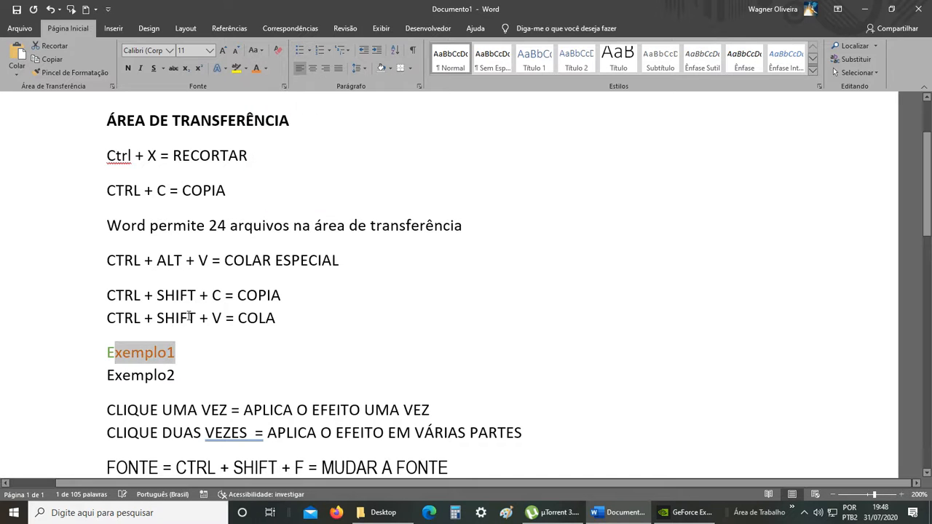
{"action": "left_click", "coordinate": [189, 317]}
Copy the formatting of the whole two-coloured word "Exemplo1" onto the "Exemplo2" line with Format Painter.
{"action": "left_click_drag", "start_coordinate": [177, 352], "coordinate": [106, 352]}
{"action": "left_click", "coordinate": [96, 71]}
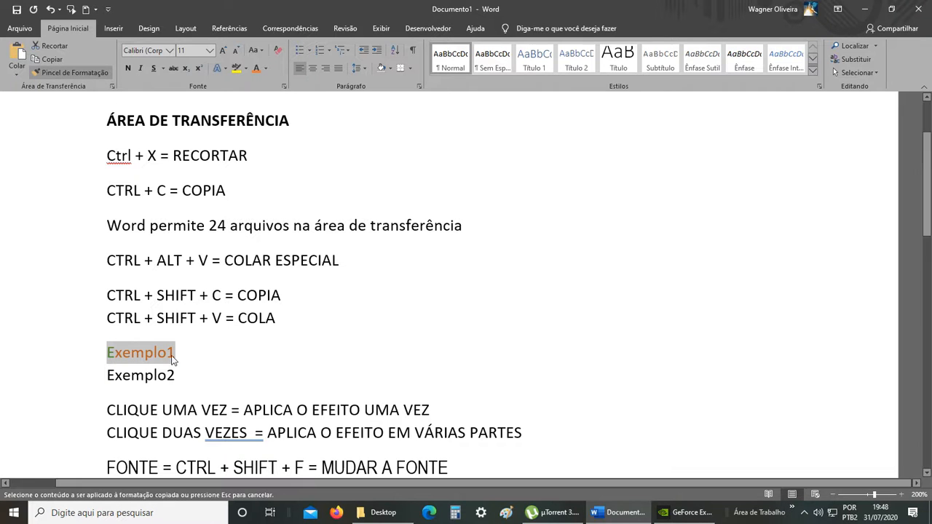
{"action": "left_click_drag", "start_coordinate": [174, 375], "coordinate": [106, 376]}
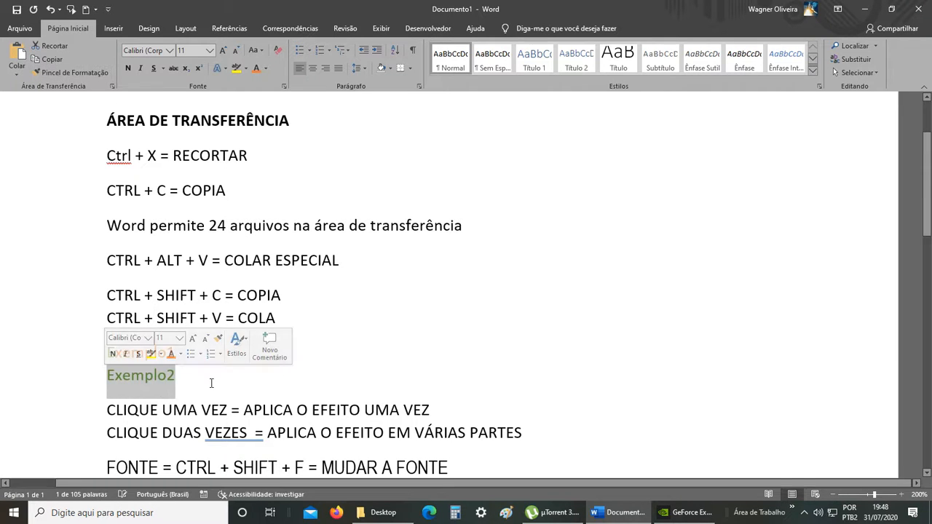
{"action": "left_click", "coordinate": [189, 387]}
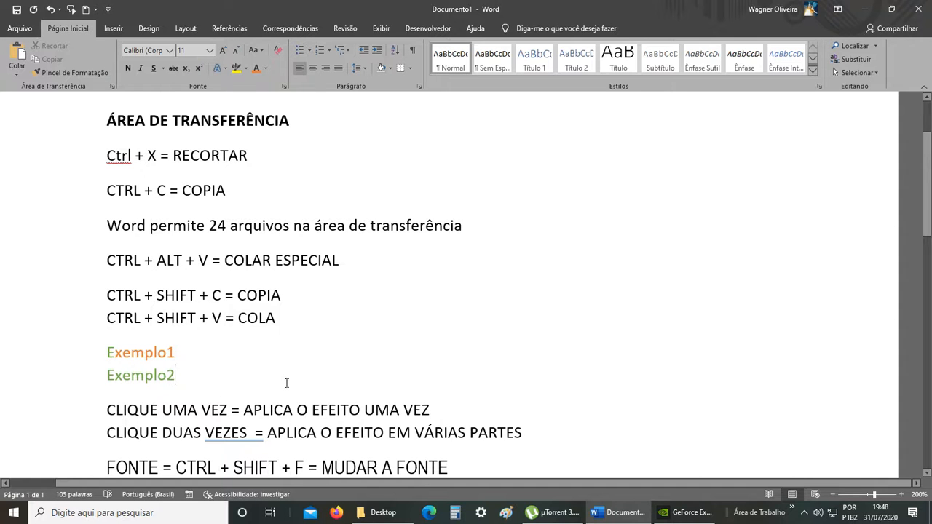
Pick up the "Exemplo2" formatting with Format Painter and insert a blank paragraph after the "CLIQUE DUAS VEZES" line.
{"action": "scroll", "coordinate": [286, 383], "scroll_direction": "down", "scroll_amount": 3}
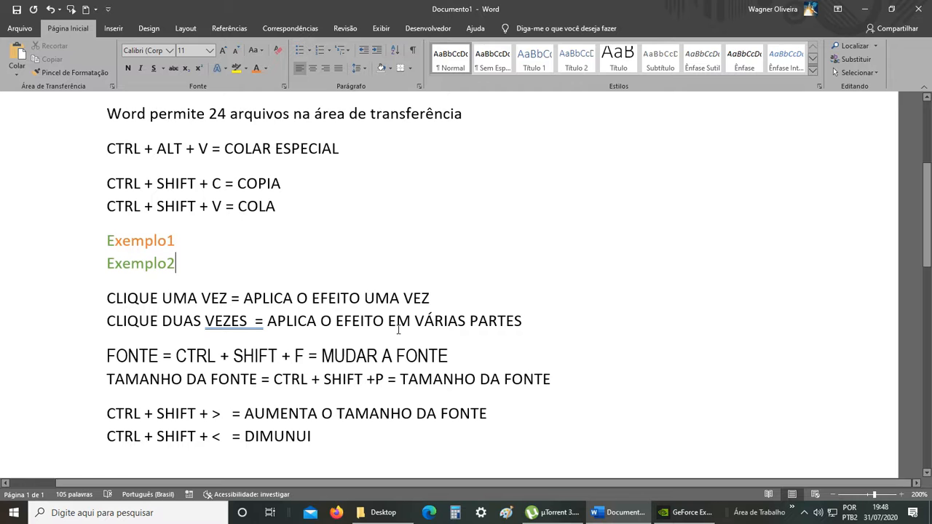
{"action": "left_click", "coordinate": [96, 71]}
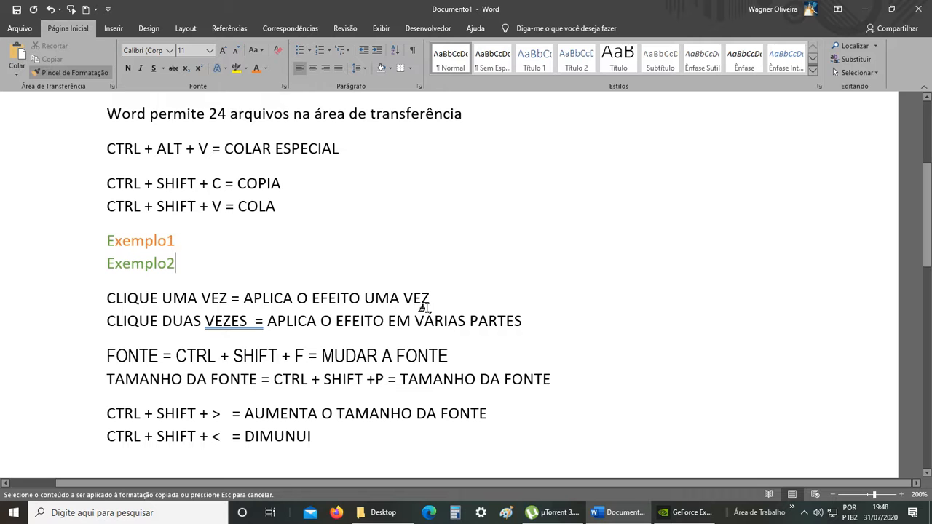
{"action": "scroll", "coordinate": [210, 203], "scroll_direction": "down", "scroll_amount": 1}
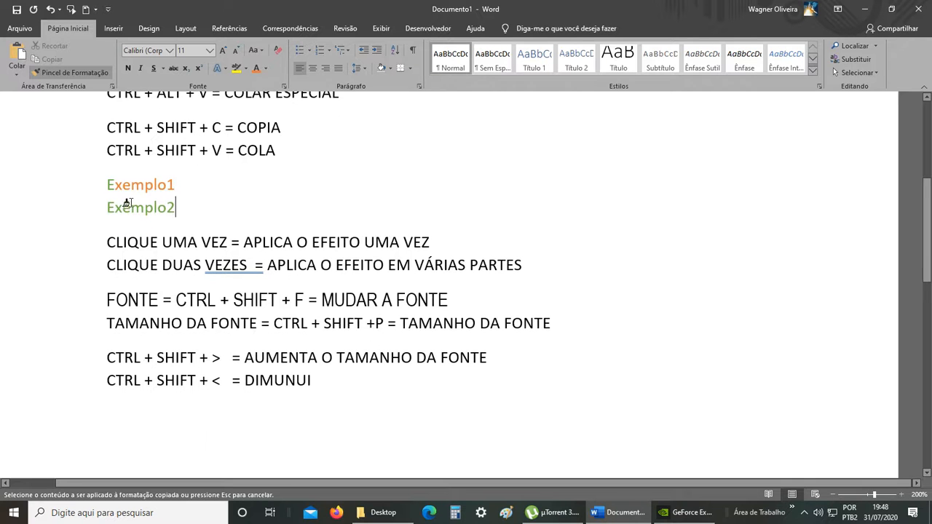
{"action": "scroll", "coordinate": [141, 185], "scroll_direction": "up", "scroll_amount": 1}
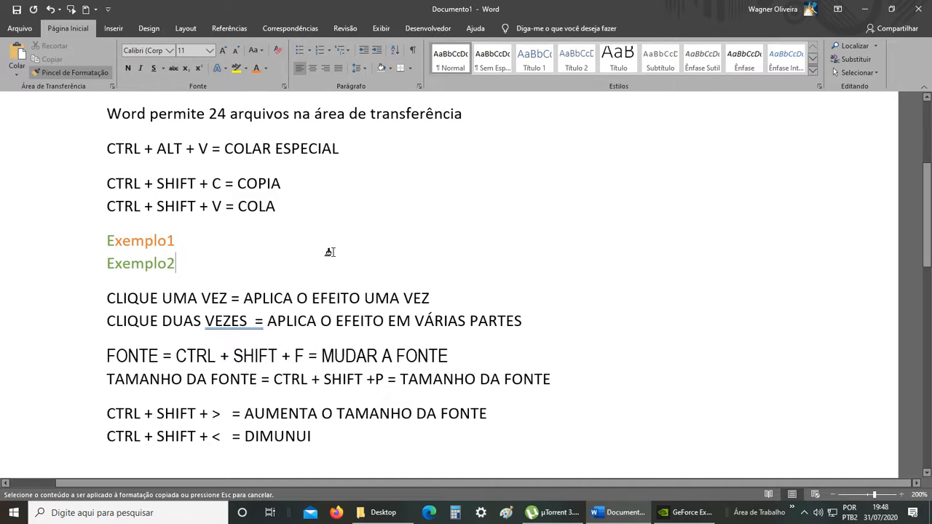
{"action": "scroll", "coordinate": [425, 271], "scroll_direction": "down", "scroll_amount": 1}
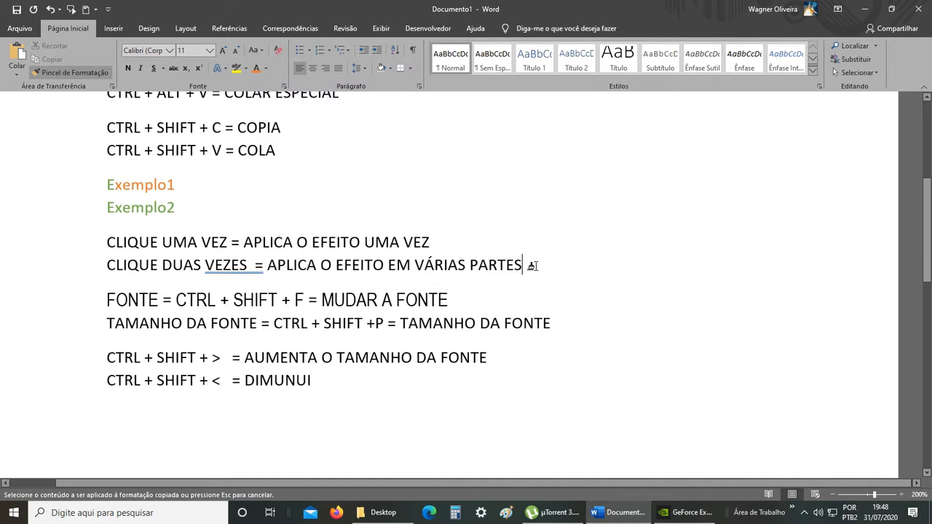
{"action": "left_click", "coordinate": [533, 266]}
{"action": "key", "text": "Return"}
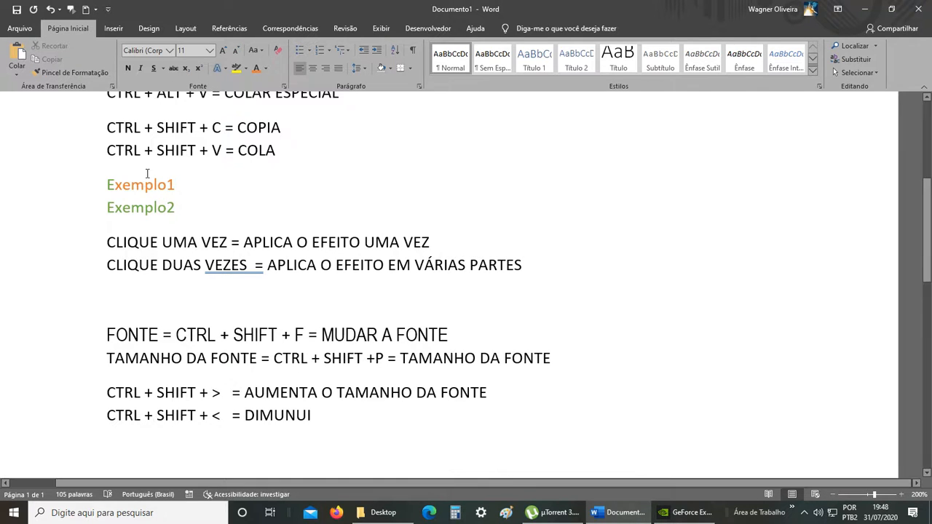
Browse the list of available fonts and close it without choosing one.
{"action": "left_click", "coordinate": [167, 51]}
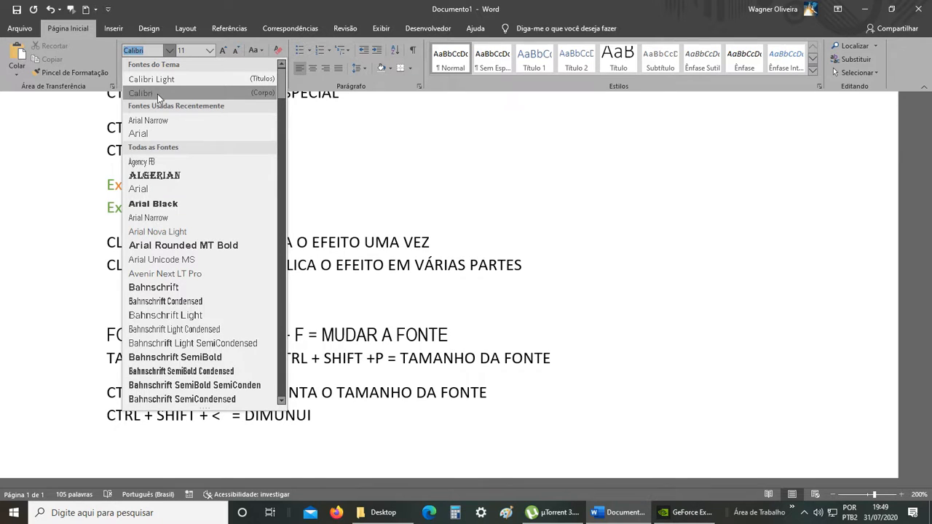
{"action": "scroll", "coordinate": [196, 191], "scroll_direction": "down", "scroll_amount": 10}
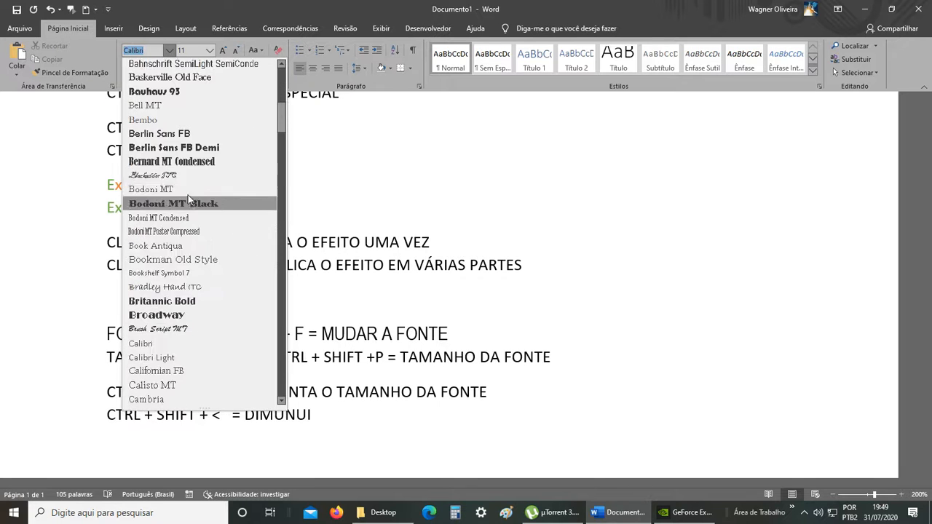
{"action": "scroll", "coordinate": [178, 275], "scroll_direction": "down", "scroll_amount": 1}
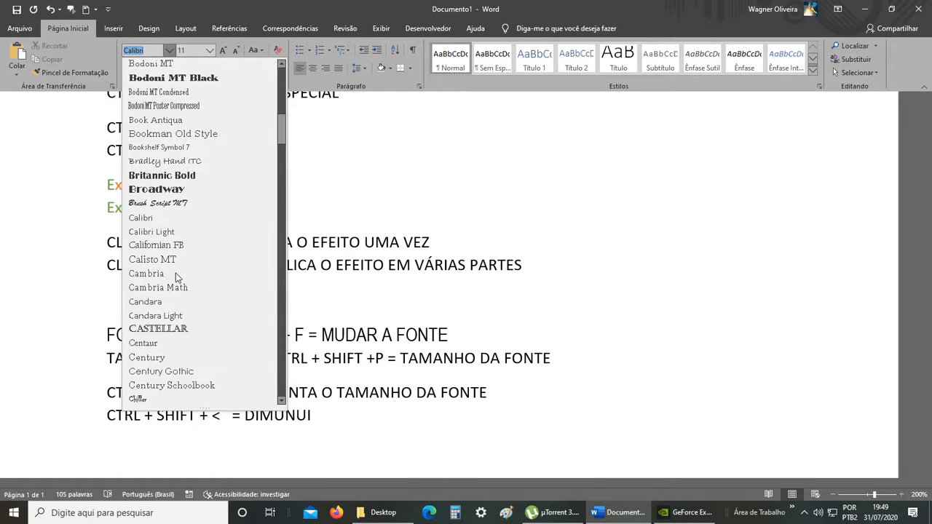
{"action": "scroll", "coordinate": [173, 307], "scroll_direction": "down", "scroll_amount": 2}
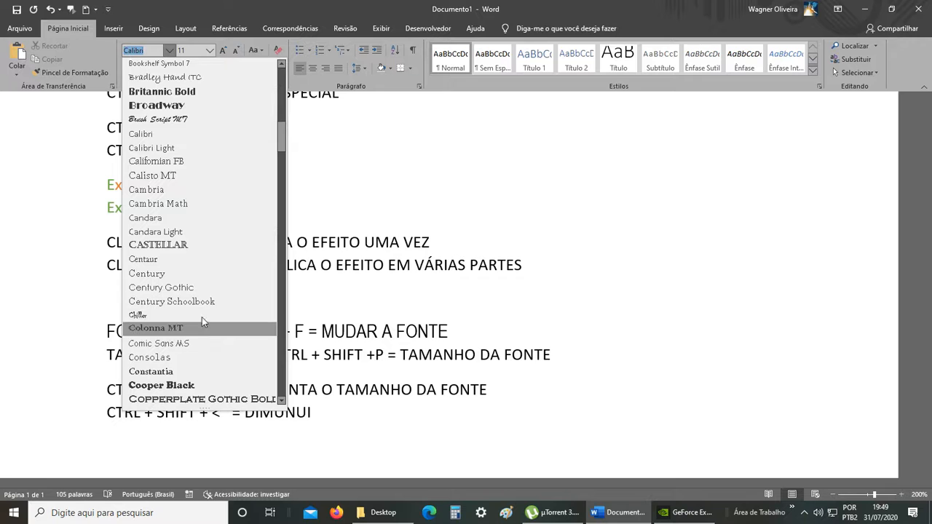
{"action": "scroll", "coordinate": [181, 306], "scroll_direction": "down", "scroll_amount": 1}
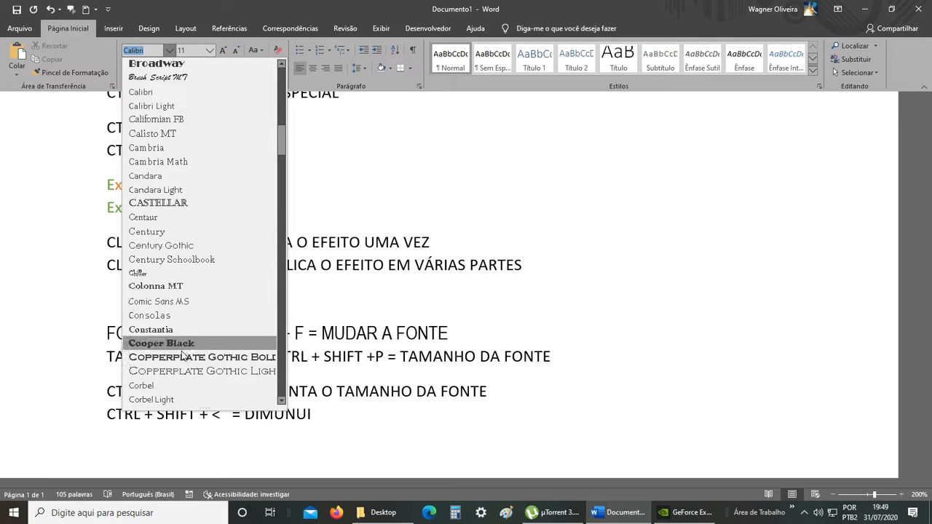
{"action": "scroll", "coordinate": [178, 350], "scroll_direction": "down", "scroll_amount": 1}
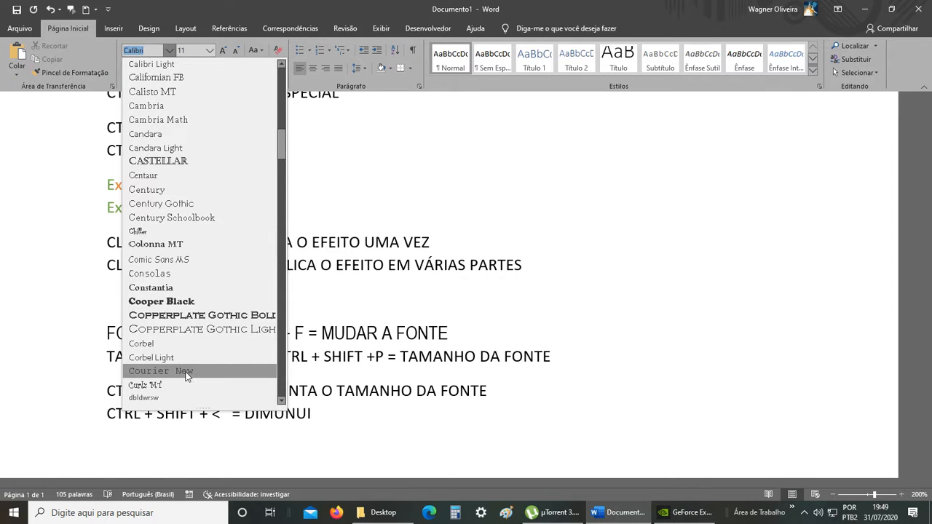
{"action": "scroll", "coordinate": [171, 182], "scroll_direction": "up", "scroll_amount": 8}
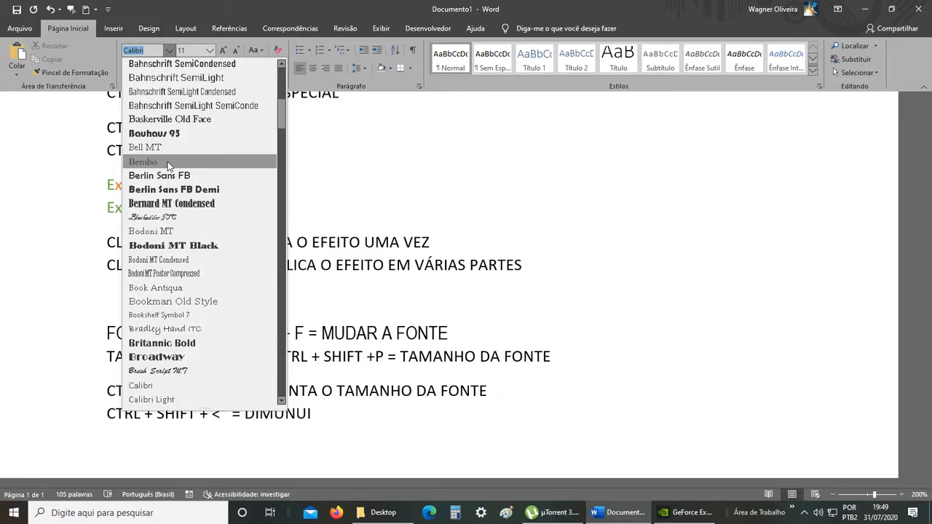
{"action": "scroll", "coordinate": [168, 166], "scroll_direction": "up", "scroll_amount": 3}
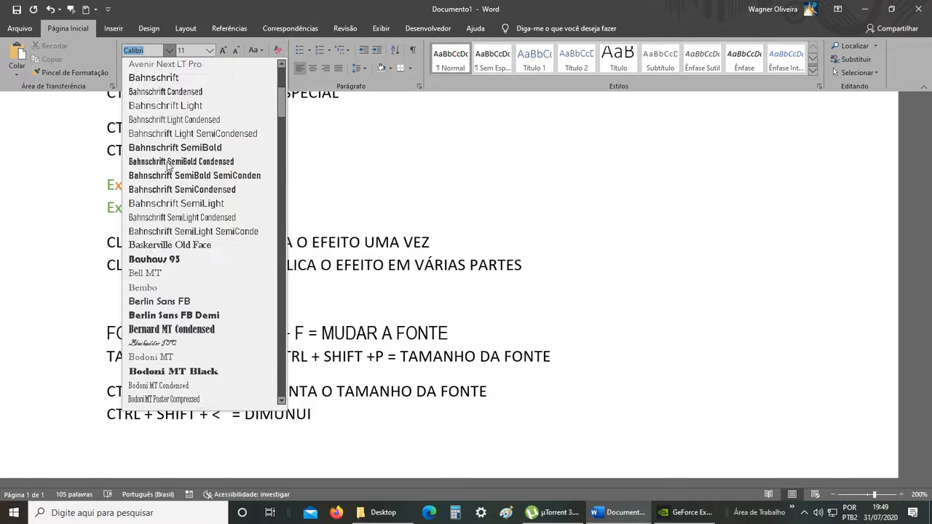
{"action": "left_click", "coordinate": [30, 155]}
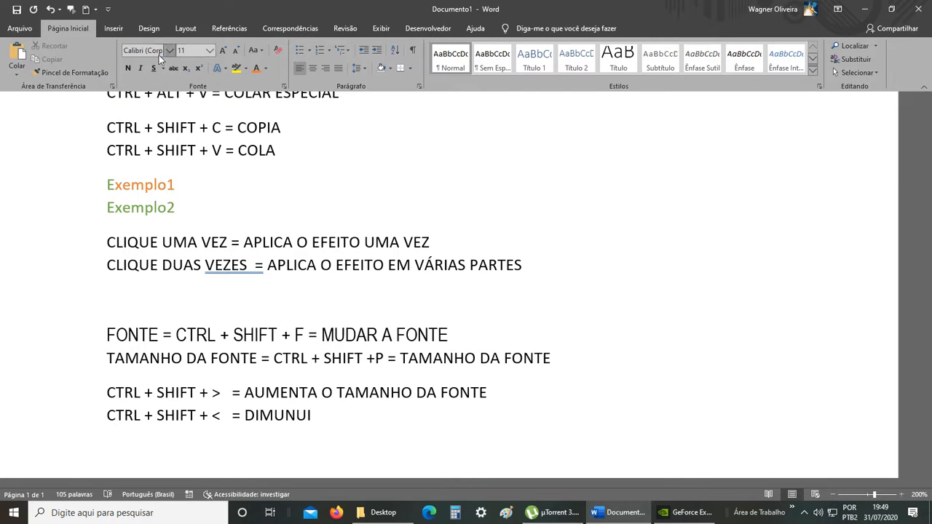
Set the font size of the blank paragraph above the "FONTE = CTRL + SHIFT + F" line to 12.
{"action": "left_click", "coordinate": [209, 50]}
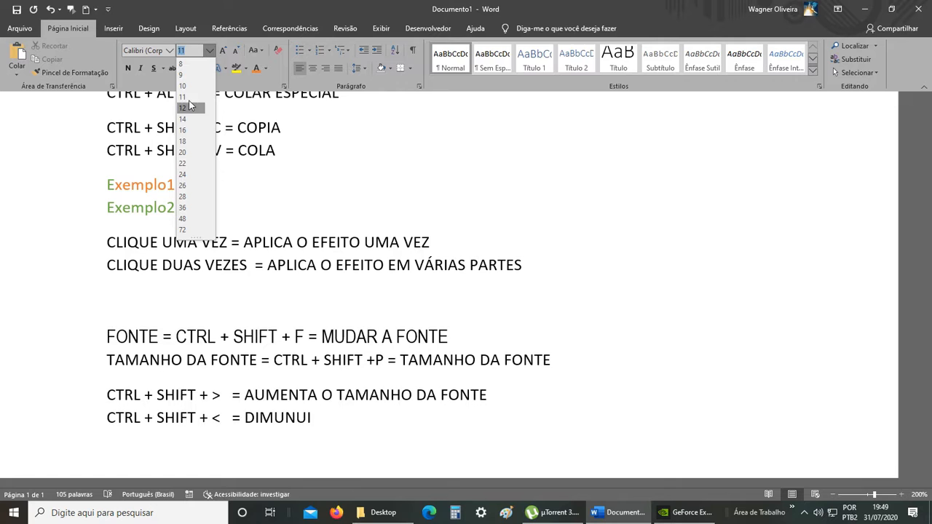
{"action": "left_click", "coordinate": [188, 107]}
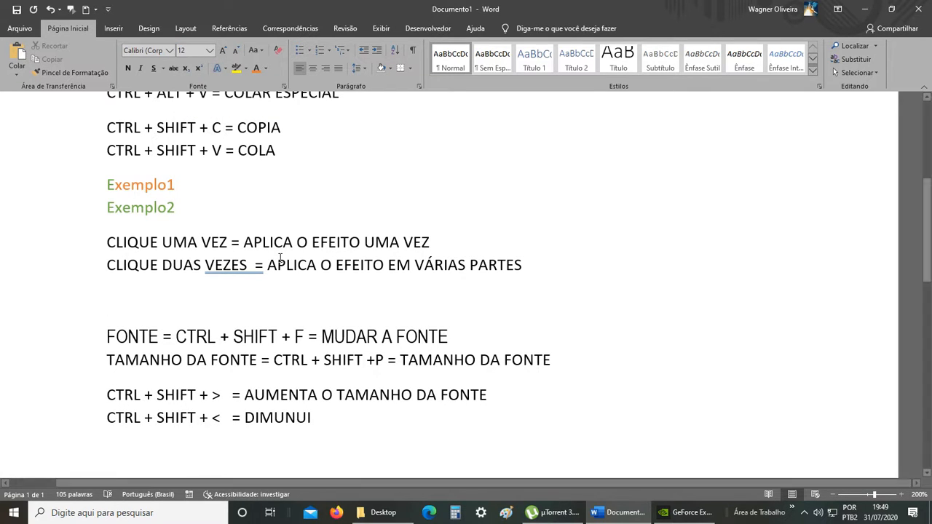
Change the font of the "TAMANHO DA FONTE = CTRL + SHIFT +P" line to Arial Narrow.
{"action": "left_click_drag", "start_coordinate": [458, 337], "coordinate": [98, 332]}
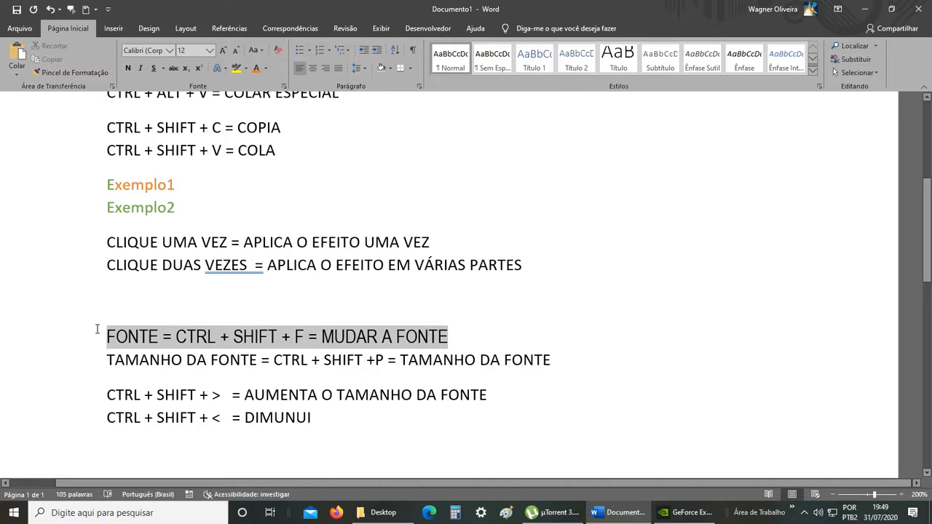
{"action": "left_click_drag", "start_coordinate": [525, 359], "coordinate": [98, 360]}
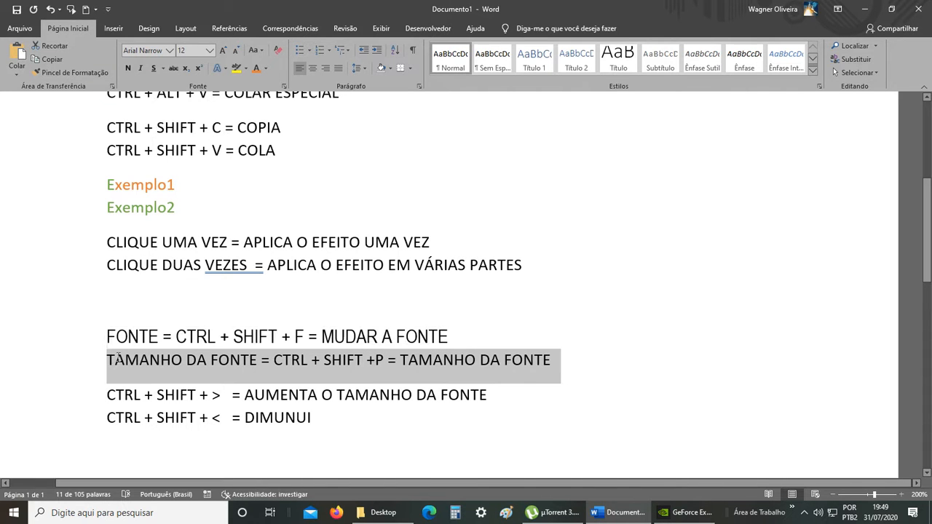
{"action": "left_click", "coordinate": [170, 53]}
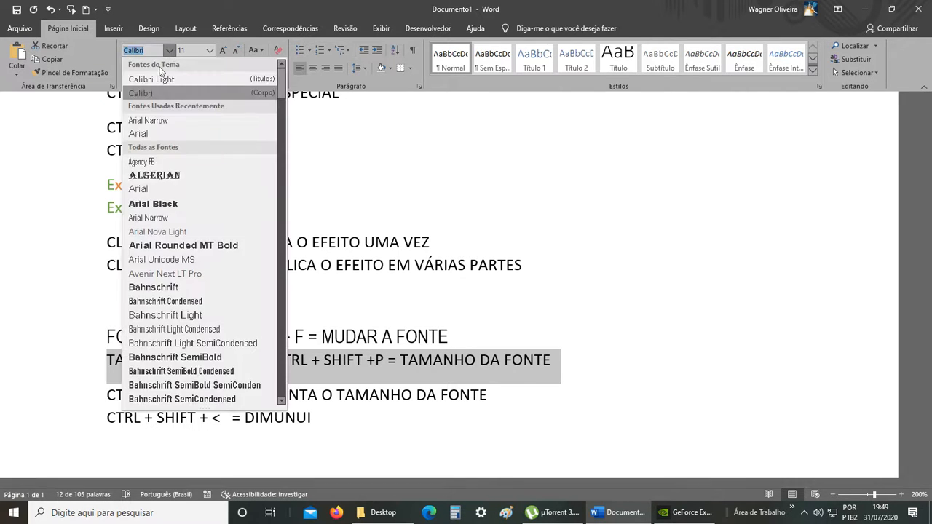
{"action": "left_click", "coordinate": [212, 203]}
Change the font of the "FONTE = CTRL + SHIFT + F = MUDAR A FONTE" line to Calibri.
{"action": "left_click_drag", "start_coordinate": [462, 338], "coordinate": [120, 322]}
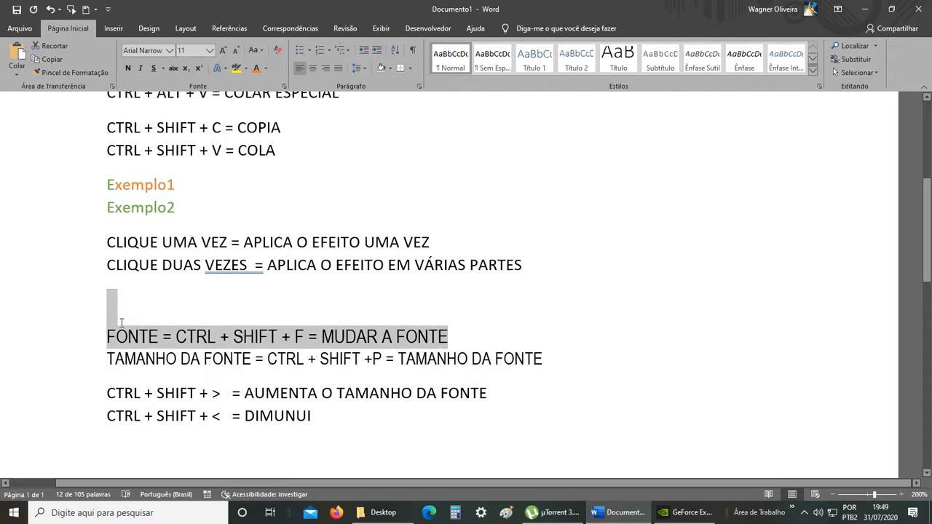
{"action": "left_click", "coordinate": [170, 50]}
{"action": "left_click", "coordinate": [196, 88]}
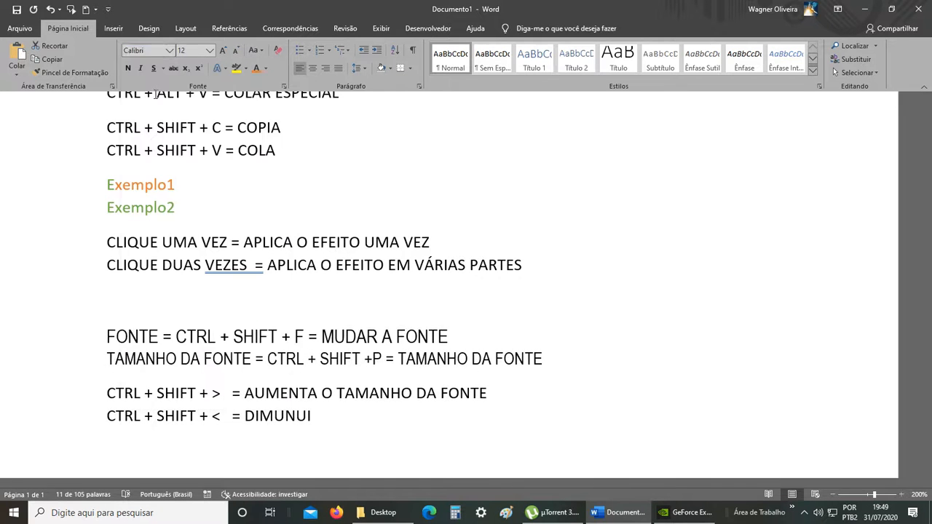
{"action": "left_click", "coordinate": [548, 324]}
Compare the font settings of the "FONTE" and "TAMANHO DA FONTE" lines, and set both lines to font size 10.
{"action": "left_click_drag", "start_coordinate": [548, 369], "coordinate": [103, 341]}
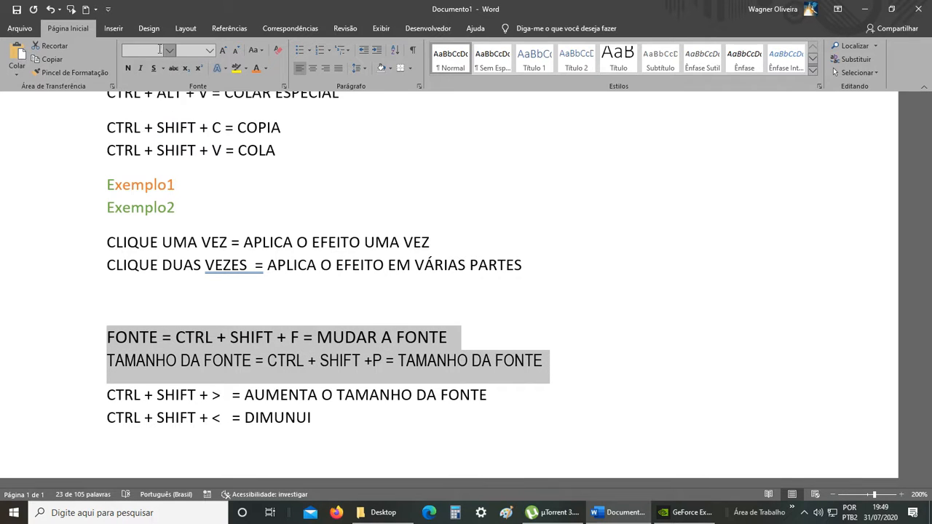
{"action": "left_click", "coordinate": [204, 336]}
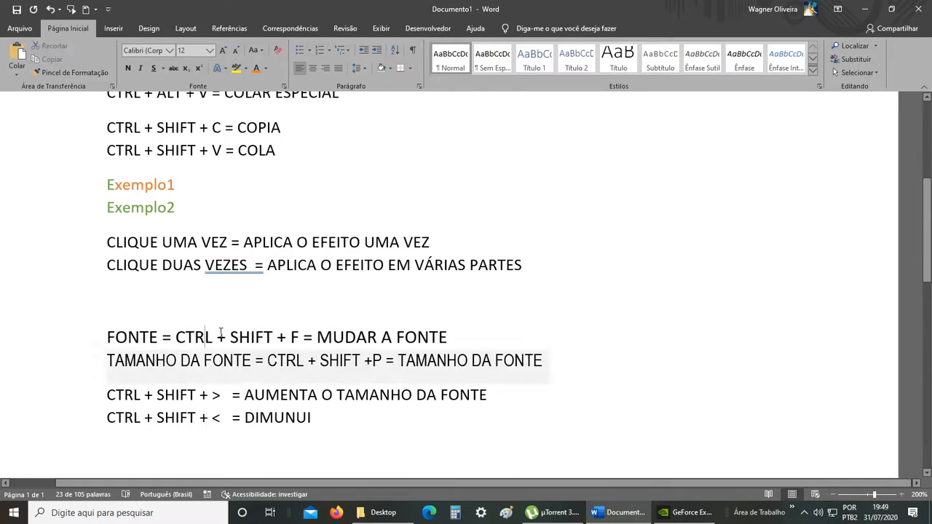
{"action": "left_click_drag", "start_coordinate": [456, 337], "coordinate": [83, 335]}
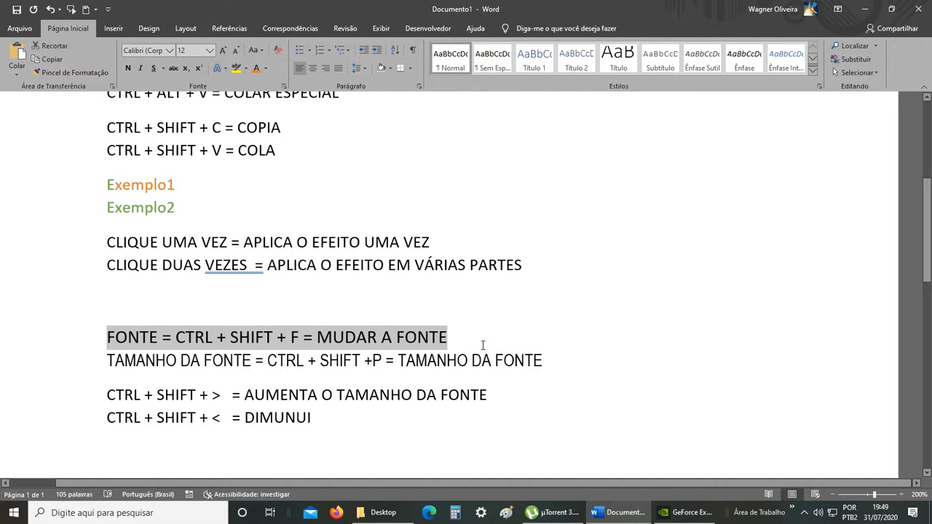
{"action": "left_click_drag", "start_coordinate": [543, 361], "coordinate": [102, 361]}
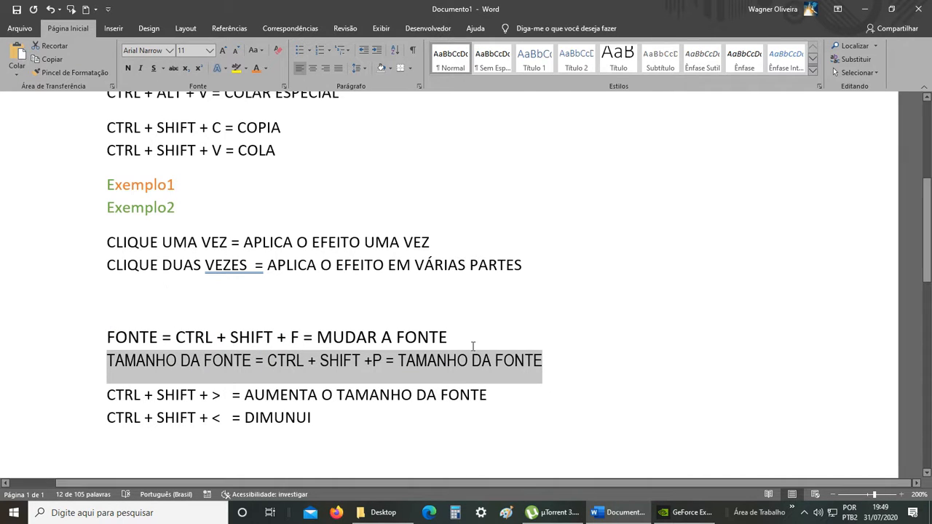
{"action": "left_click_drag", "start_coordinate": [545, 361], "coordinate": [94, 339]}
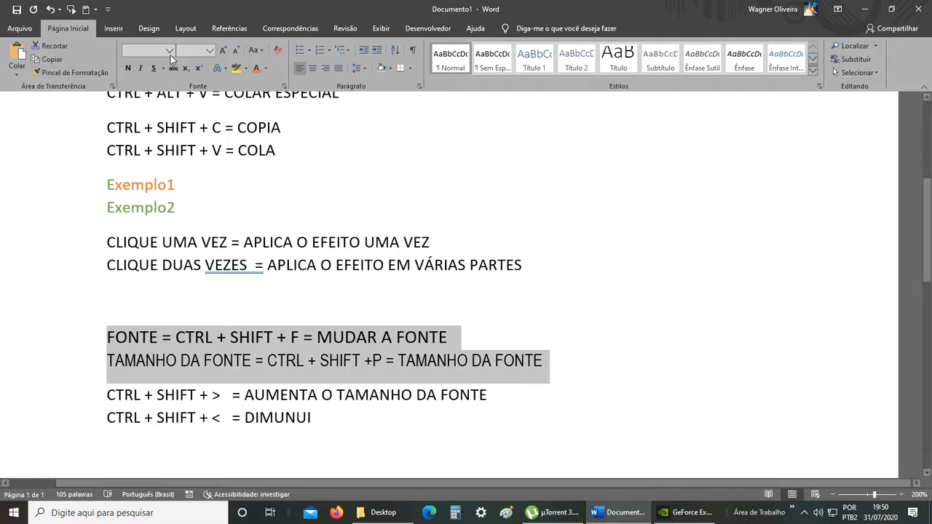
{"action": "left_click", "coordinate": [537, 296]}
{"action": "left_click_drag", "start_coordinate": [571, 368], "coordinate": [130, 329]}
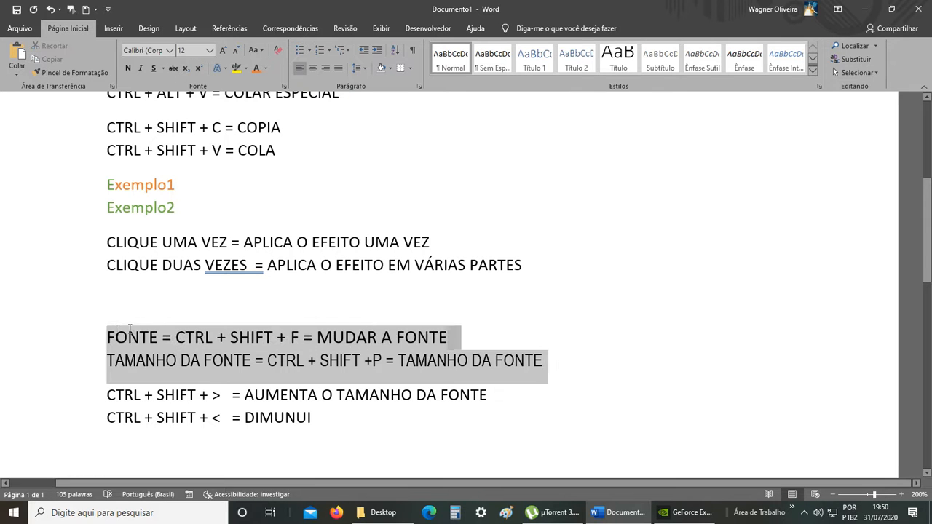
{"action": "left_click", "coordinate": [209, 50]}
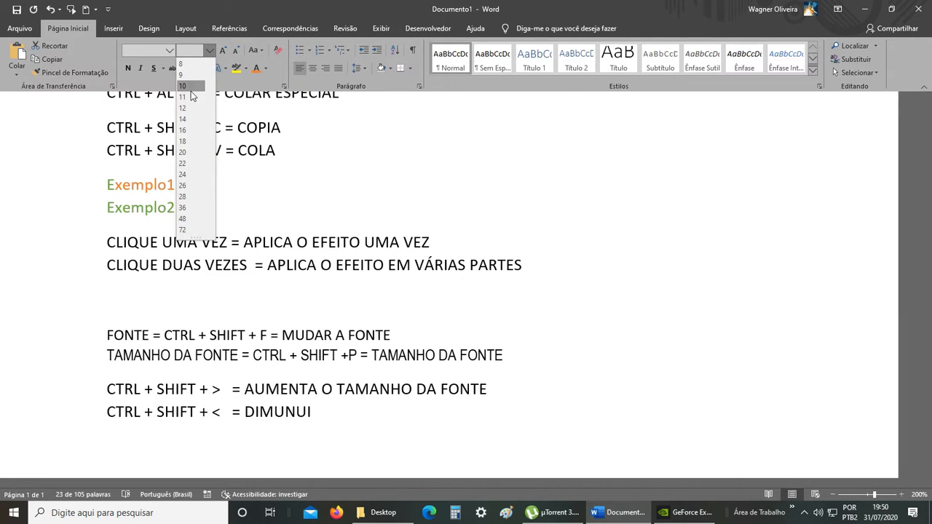
{"action": "left_click", "coordinate": [190, 88]}
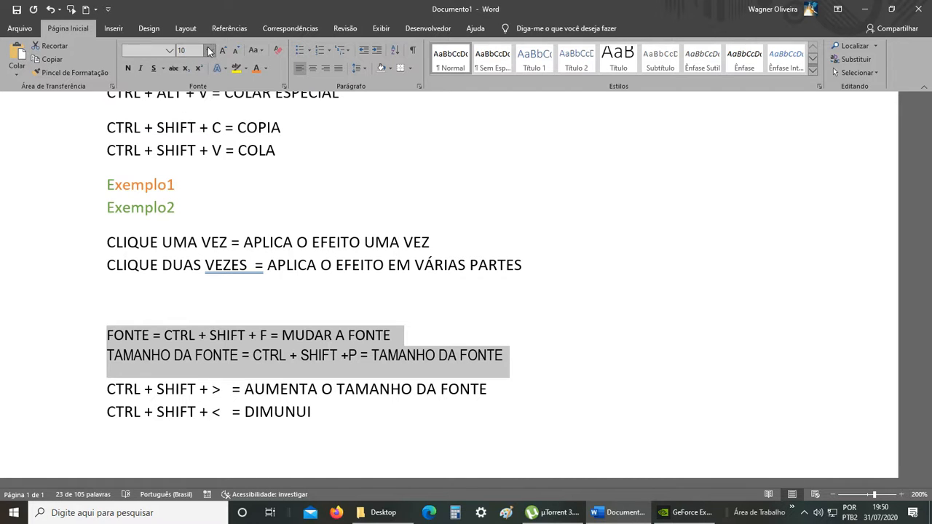
Set the font size of the "TAMANHO DA FONTE = CTRL + SHIFT +P" line to 11.
{"action": "left_click", "coordinate": [389, 313]}
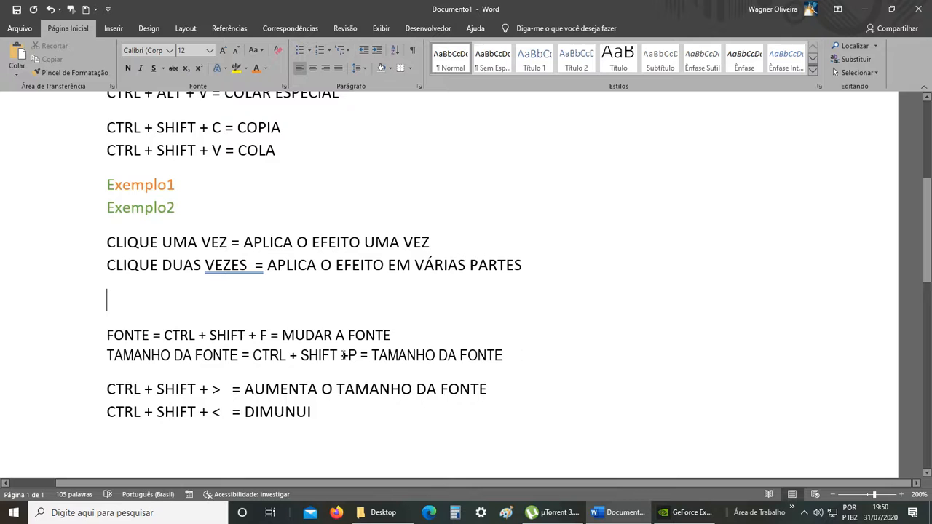
{"action": "left_click", "coordinate": [79, 369]}
{"action": "left_click", "coordinate": [209, 50]}
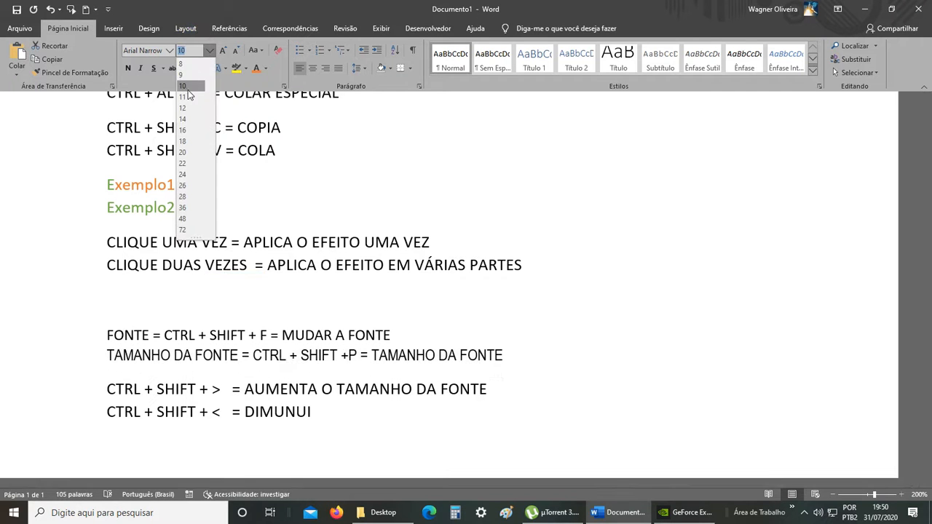
{"action": "left_click", "coordinate": [187, 96]}
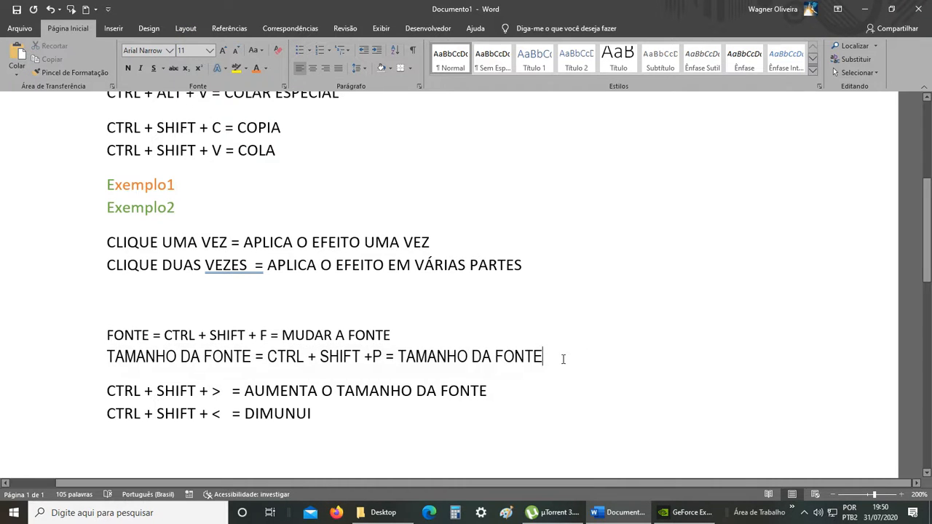
Change the font of the "FONTE" and "TAMANHO DA FONTE" lines to Calibri and remove the blank paragraph above them.
{"action": "left_click_drag", "start_coordinate": [562, 357], "coordinate": [94, 333]}
{"action": "left_click", "coordinate": [167, 49]}
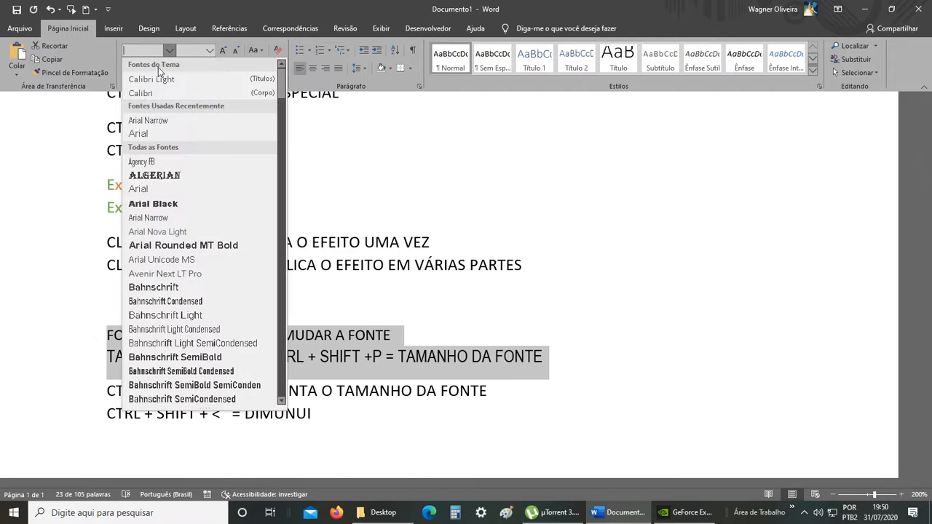
{"action": "left_click", "coordinate": [156, 73]}
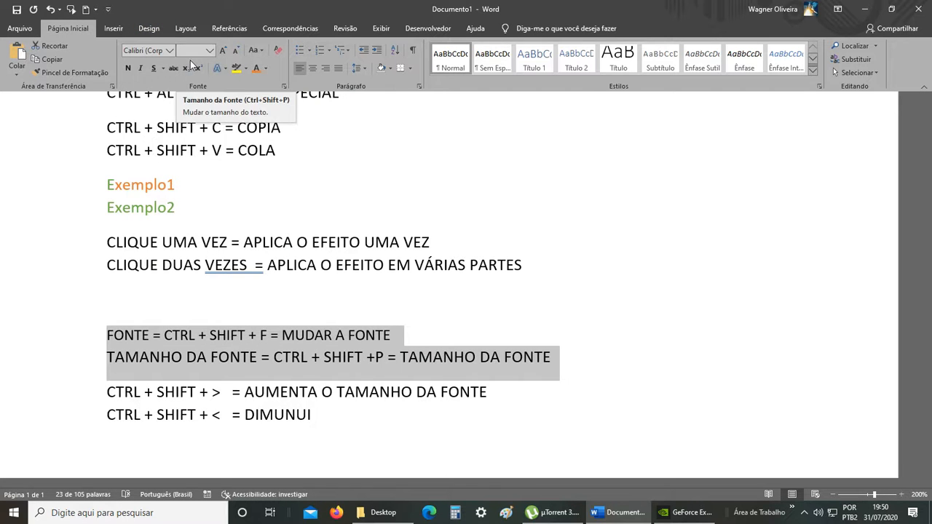
{"action": "left_click", "coordinate": [156, 303]}
{"action": "key", "text": "BackSpace"}
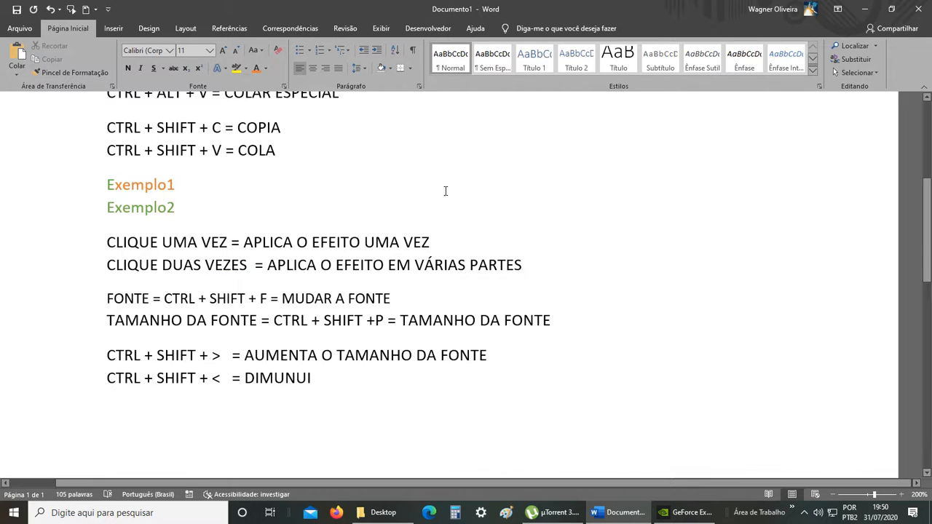
Highlight the ">" character in the "AUMENTA O TAMANHO DA FONTE" line and review the available change-case options.
{"action": "scroll", "coordinate": [565, 286], "scroll_direction": "down", "scroll_amount": 1}
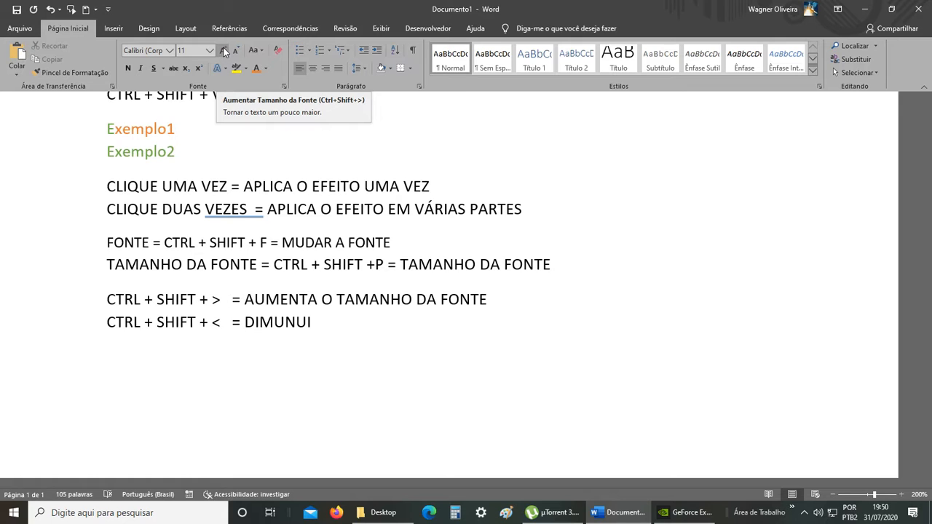
{"action": "left_click_drag", "start_coordinate": [220, 302], "coordinate": [212, 300]}
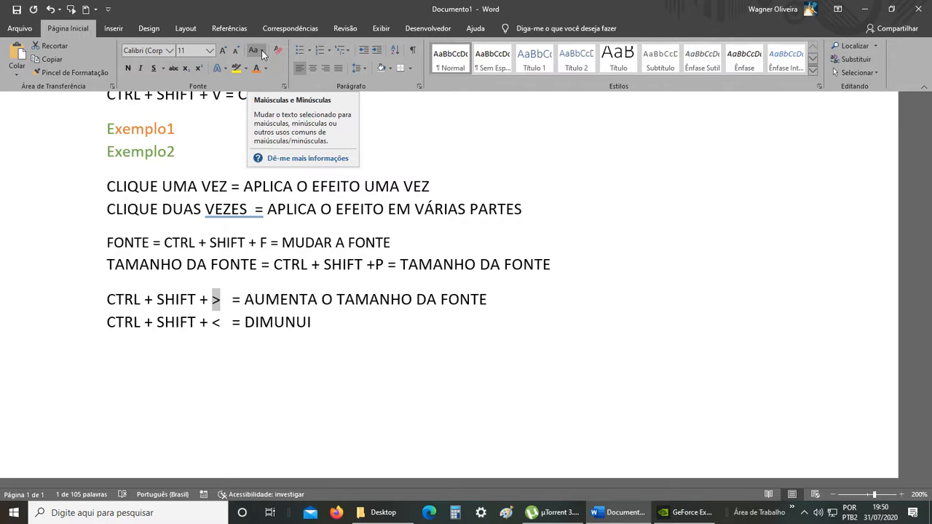
{"action": "left_click", "coordinate": [261, 51]}
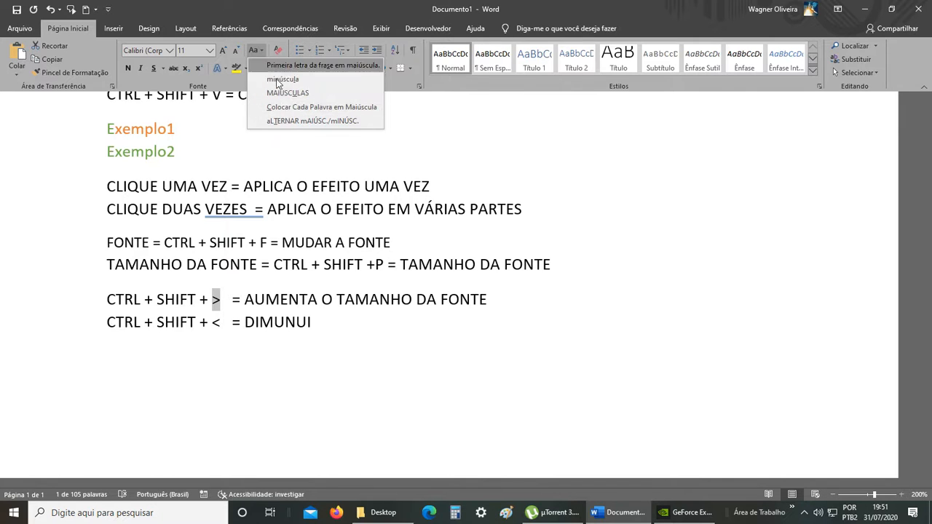
{"action": "left_click", "coordinate": [315, 322]}
Cycle the "CTRL + SHIFT + < = DIMUNUI" line through the letter-case variants back to all uppercase.
{"action": "left_click_drag", "start_coordinate": [314, 322], "coordinate": [122, 328]}
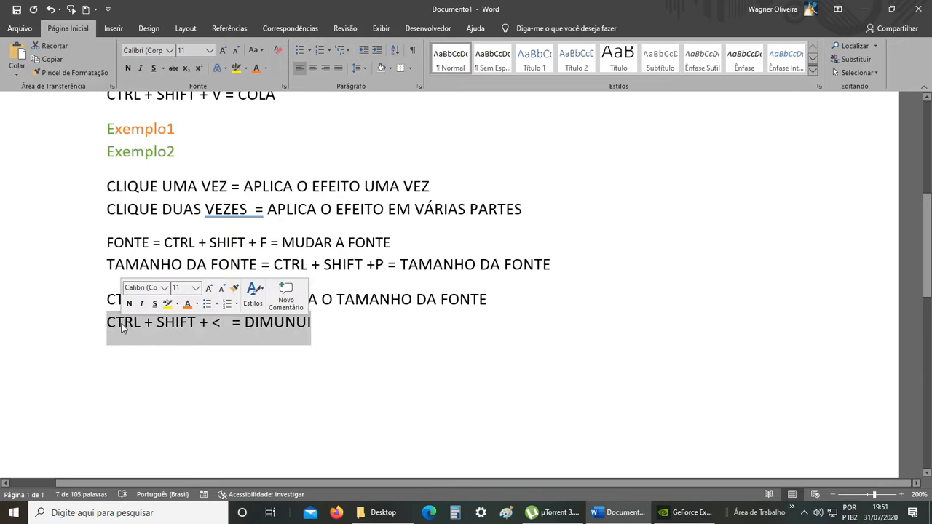
{"action": "key", "text": "shift+F3"}
{"action": "key", "text": "shift+F3"}
{"action": "key", "text": "shift+F3"}
{"action": "key", "text": "shift+F3"}
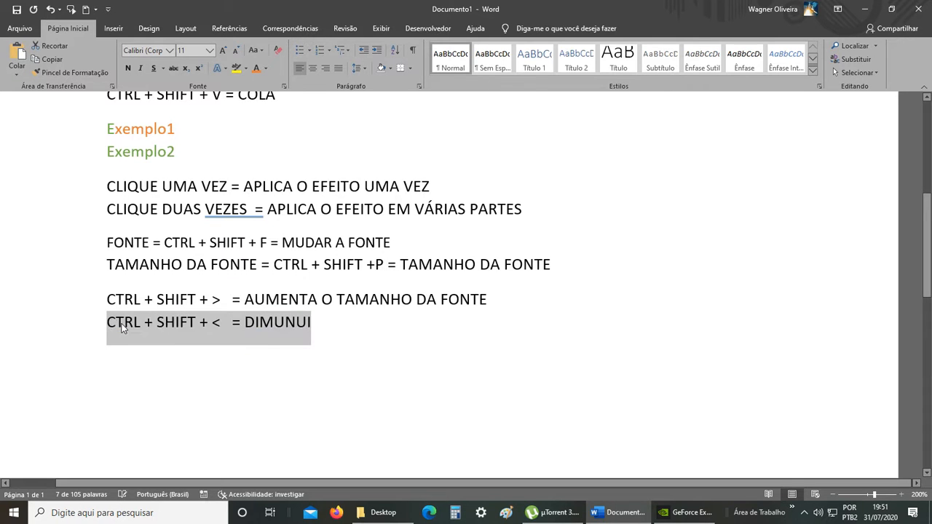
{"action": "key", "text": "shift+F3"}
{"action": "key", "text": "shift+F3"}
Add the line "SHIFT + F3 = ALTERA MAIÚSCULA PARA MINÚSCULA" below the "DIMUNUI" line, leaving a gap between them.
{"action": "left_click", "coordinate": [342, 330]}
{"action": "key", "text": "Return"}
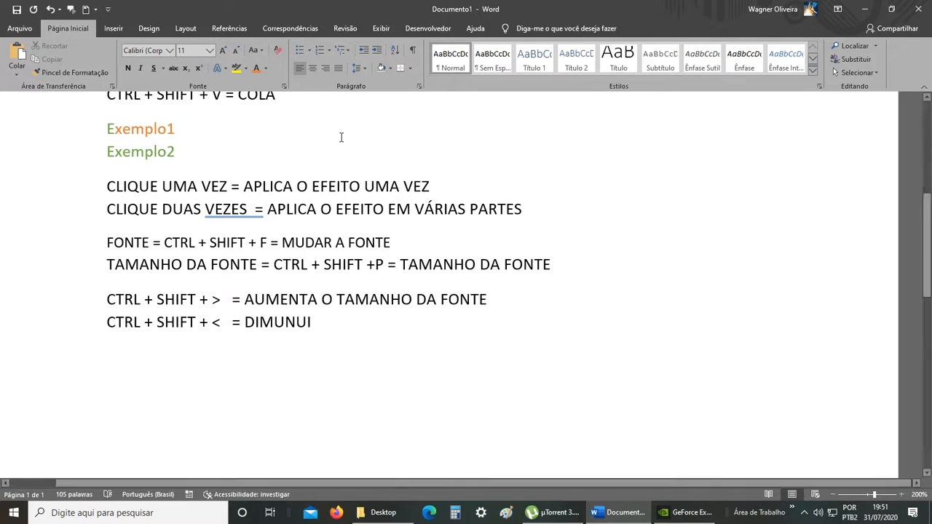
{"action": "left_click", "coordinate": [265, 51]}
{"action": "left_click", "coordinate": [265, 54]}
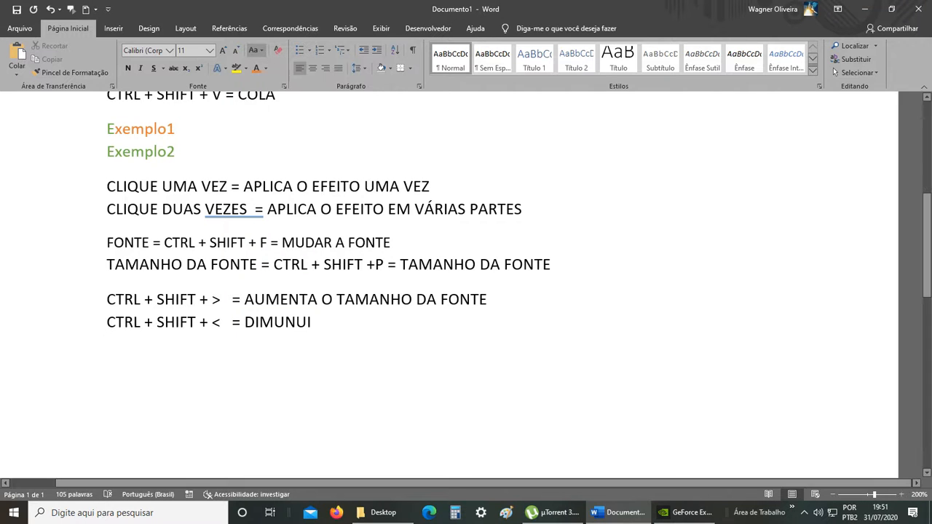
{"action": "type", "text": "SG"}
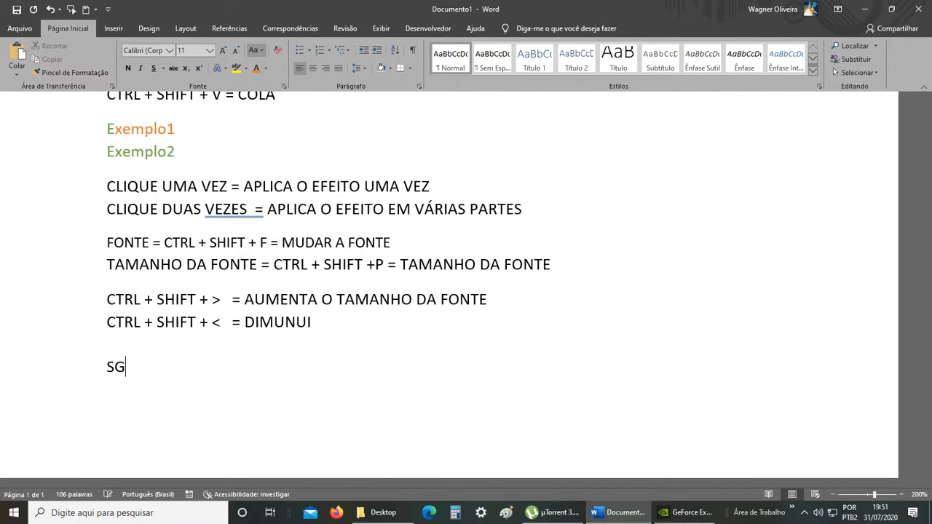
{"action": "type", "text": "F"}
{"action": "key", "text": "BackSpace"}
{"action": "key", "text": "BackSpace"}
{"action": "type", "text": "HIFT + F3 ="}
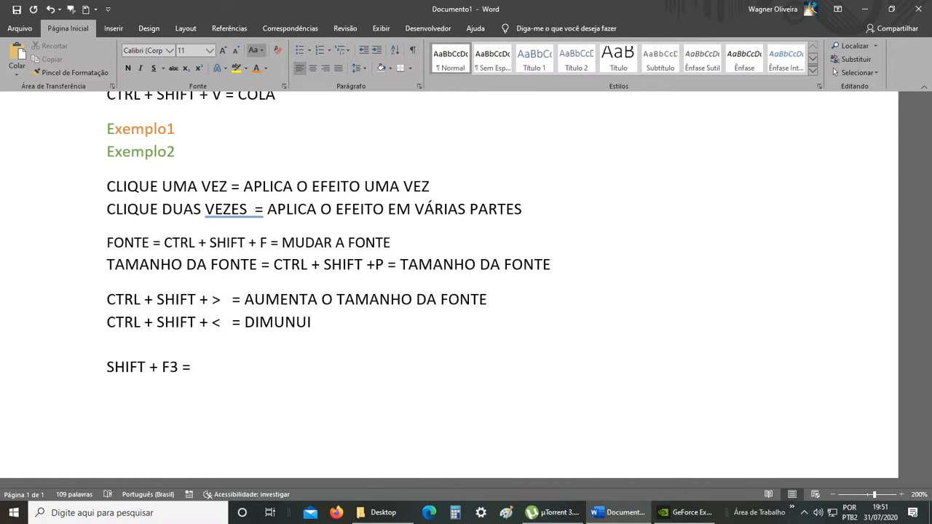
{"action": "type", "text": " ALTERA M"}
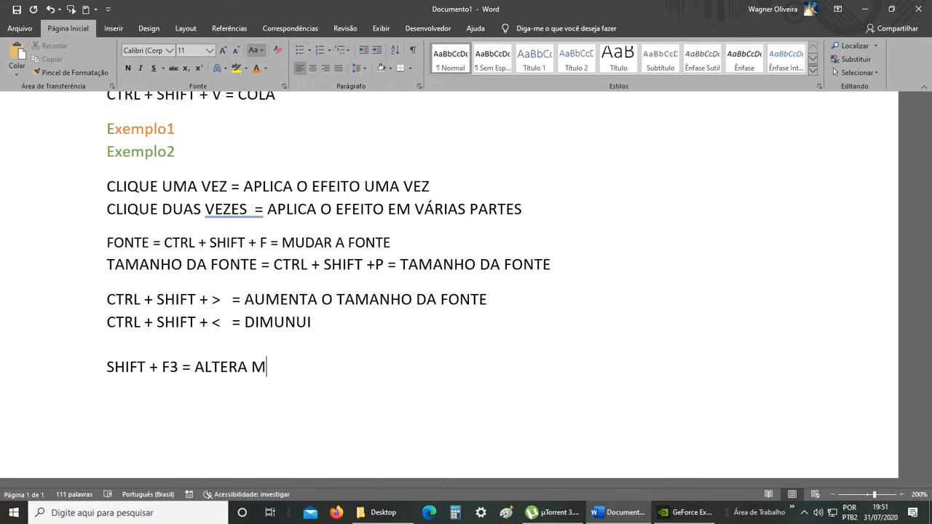
{"action": "type", "text": "AIÚSCULA PARA M"}
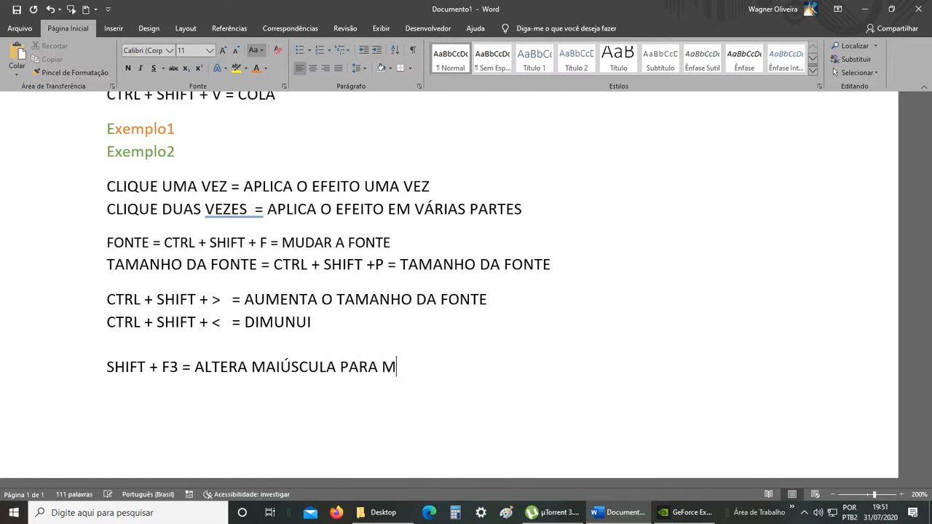
{"action": "type", "text": "INÚSCULA"}
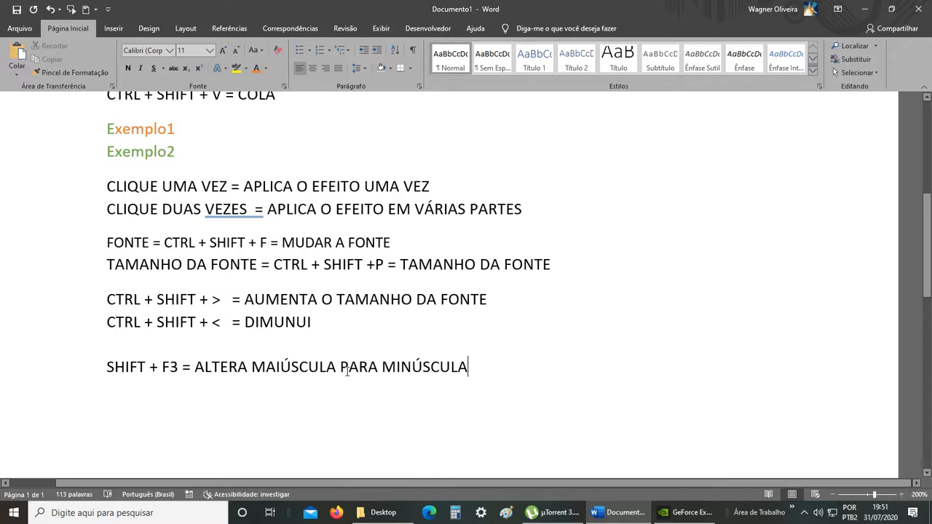
Cycle the letter case of the "SHIFT + F3" line back to uppercase and review the change-case options.
{"action": "left_click", "coordinate": [110, 373], "text": "shift"}
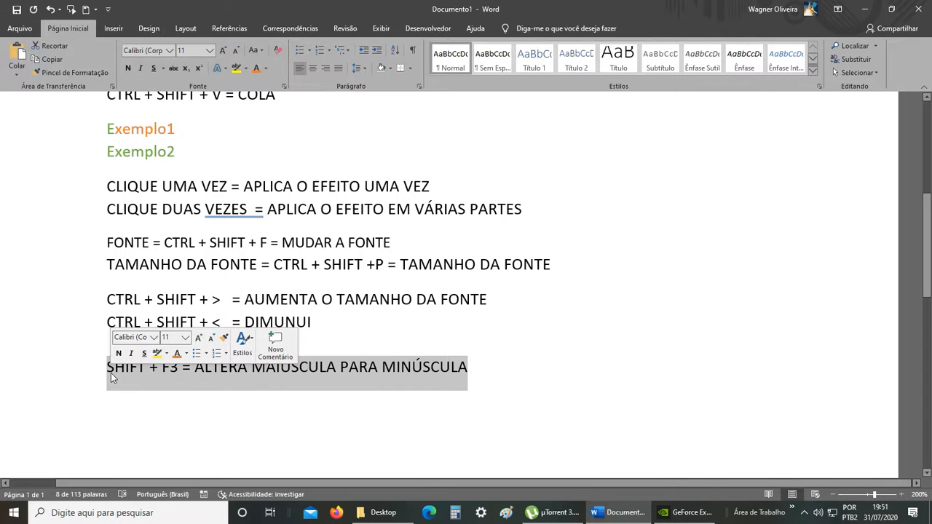
{"action": "key", "text": "shift+F3"}
{"action": "key", "text": "shift+F3"}
{"action": "key", "text": "shift+F3"}
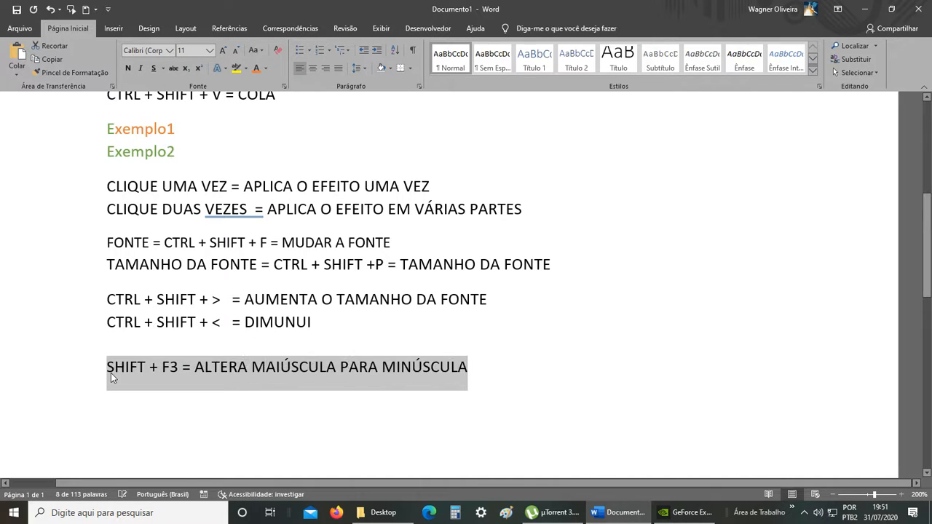
{"action": "left_click", "coordinate": [259, 53]}
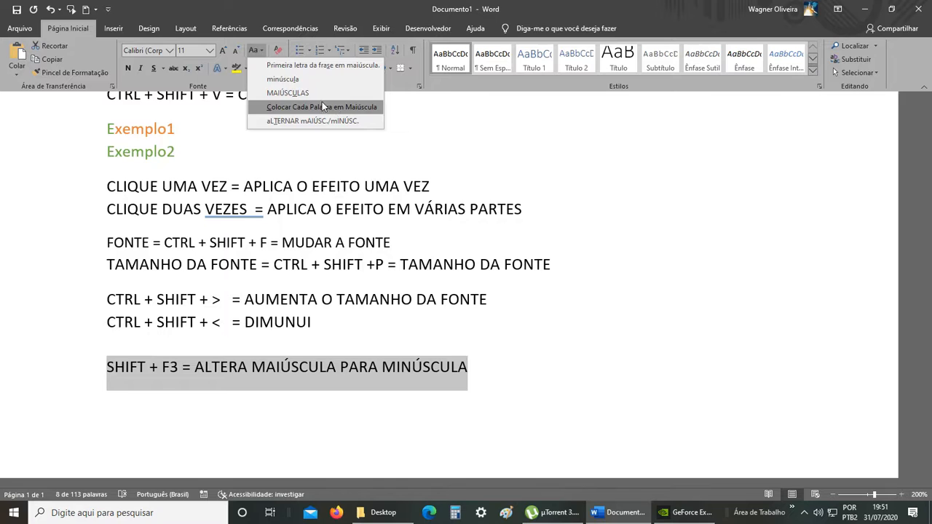
{"action": "key", "text": "Escape"}
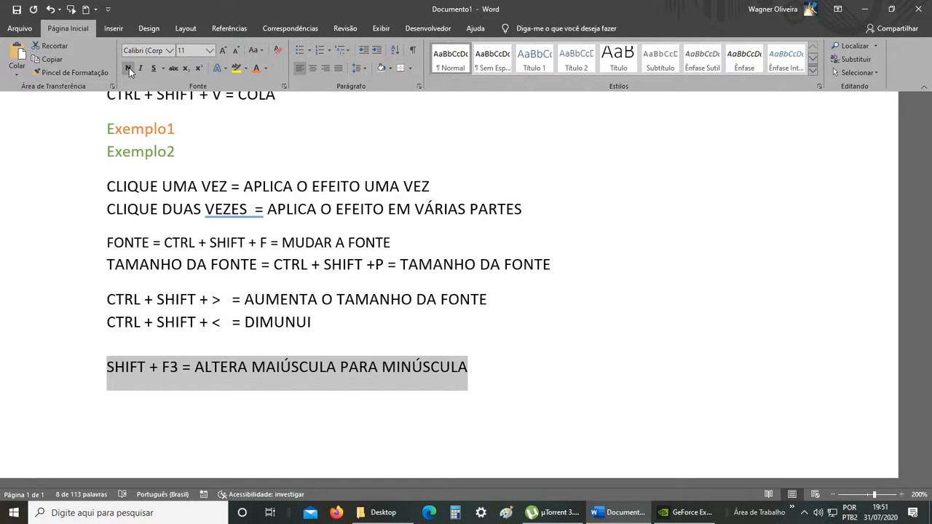
Add the line "CTRL + N = NEGRITO" in uppercase below the "SHIFT + F3" line.
{"action": "left_click", "coordinate": [493, 368]}
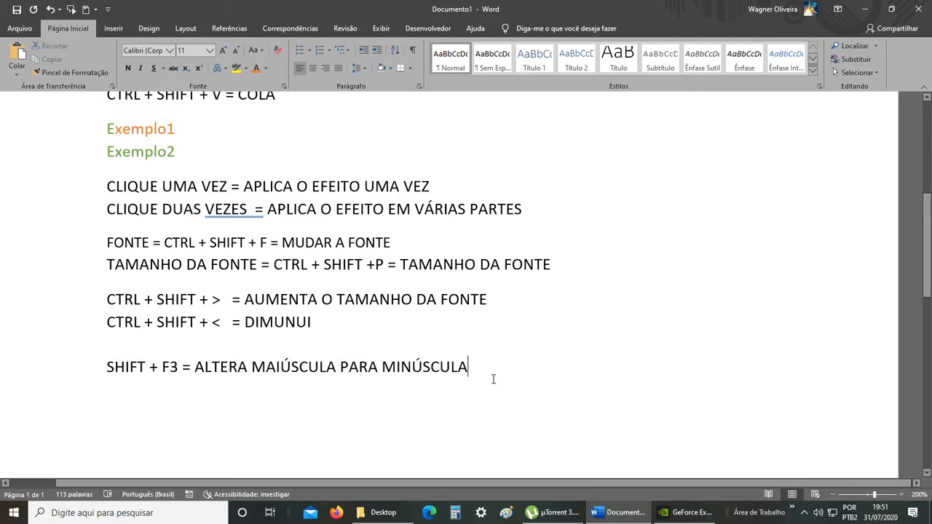
{"action": "key", "text": "Return"}
{"action": "type", "text": "ctrl + n"}
{"action": "key", "text": "BackSpace"}
{"action": "key", "text": "BackSpace"}
{"action": "key", "text": "BackSpace"}
{"action": "key", "text": "BackSpace"}
{"action": "key", "text": "BackSpace"}
{"action": "key", "text": "BackSpace"}
{"action": "key", "text": "BackSpace"}
{"action": "key", "text": "BackSpace"}
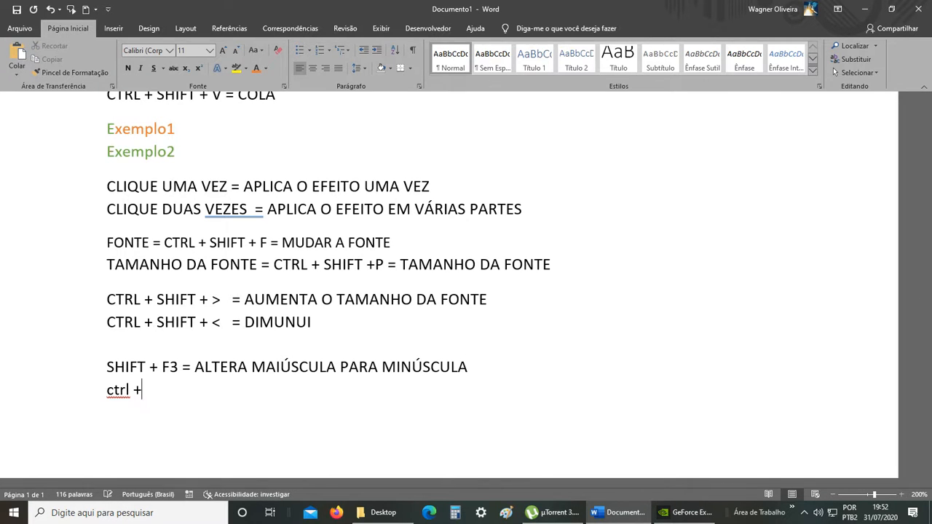
{"action": "type", "text": "CTRL + N ="}
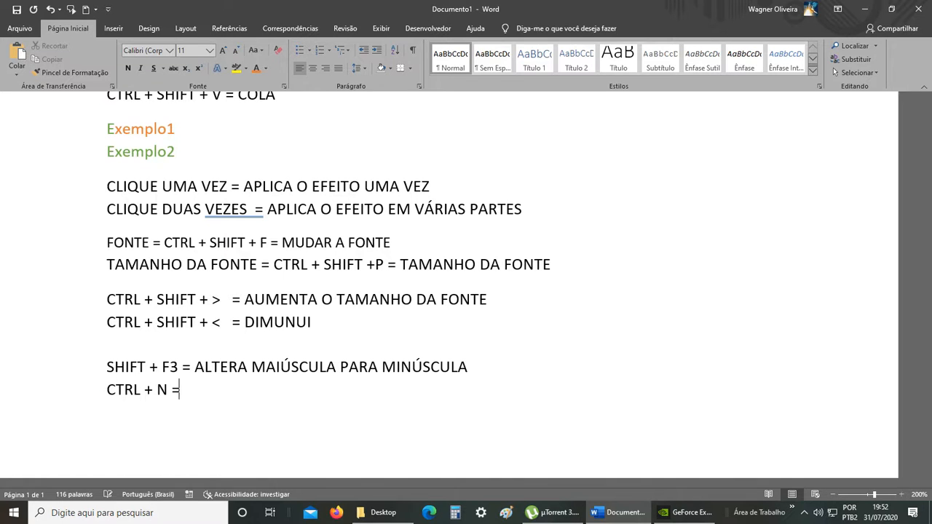
{"action": "type", "text": " NEGRITO"}
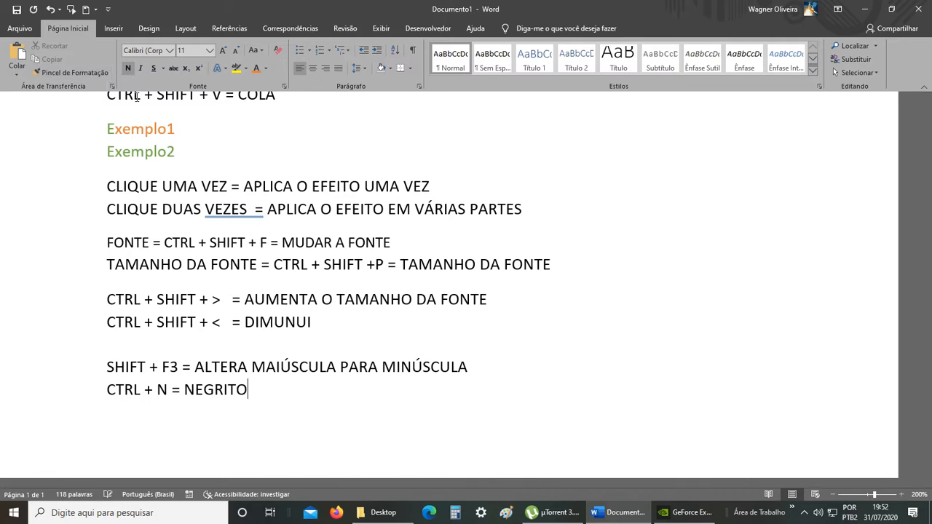
Turn bold on and off again for the "CTRL + N = NEGRITO" line.
{"action": "left_click_drag", "start_coordinate": [248, 390], "coordinate": [107, 390]}
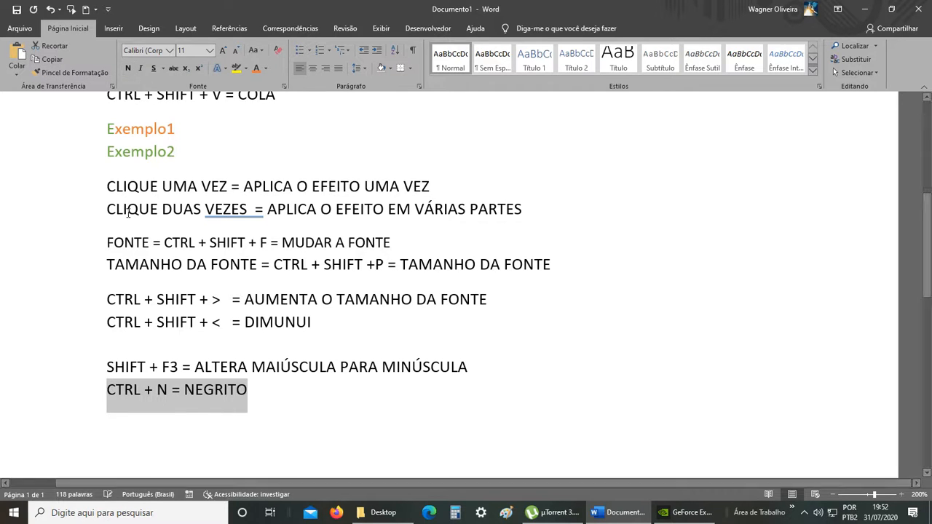
{"action": "left_click", "coordinate": [128, 69]}
{"action": "left_click", "coordinate": [128, 69]}
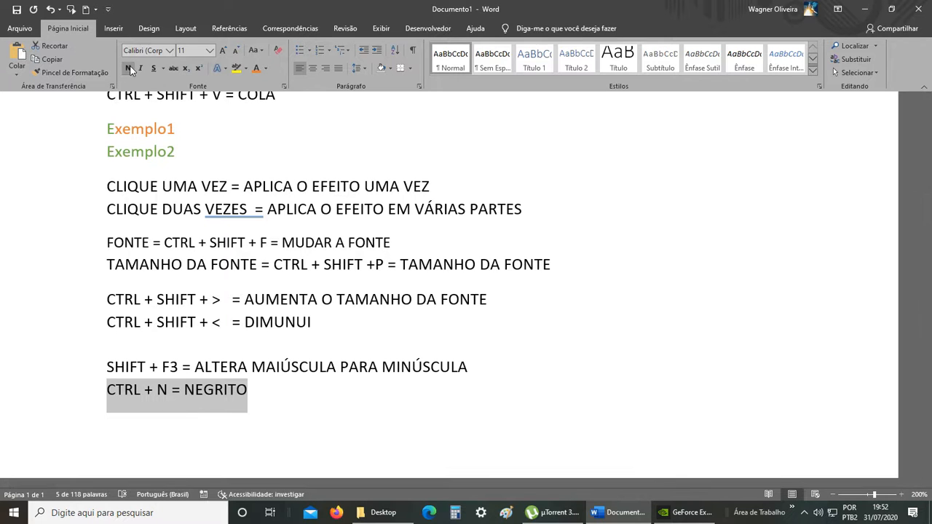
{"action": "left_click", "coordinate": [254, 405]}
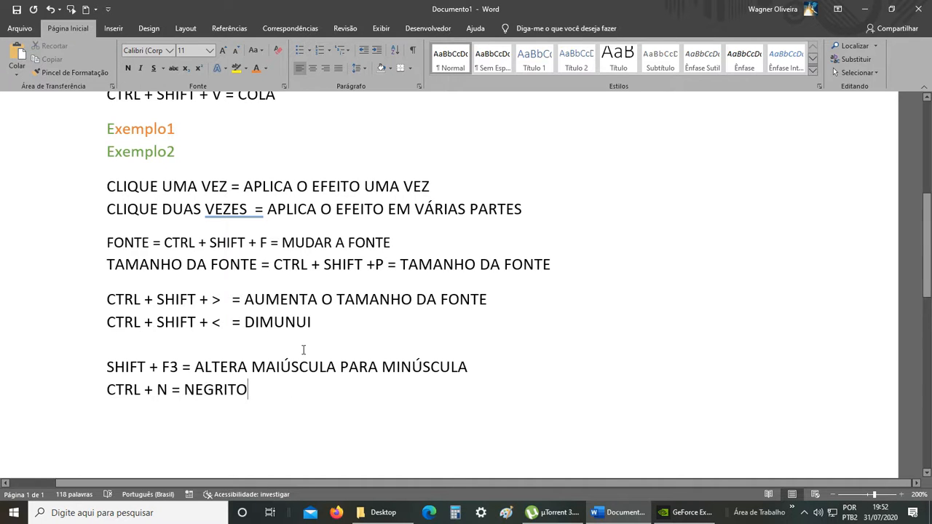
Try toggling italic on and off, and add the line "CTRL + I = ITÁLICO" below the "NEGRITO" line.
{"action": "scroll", "coordinate": [275, 406], "scroll_direction": "down", "scroll_amount": 1}
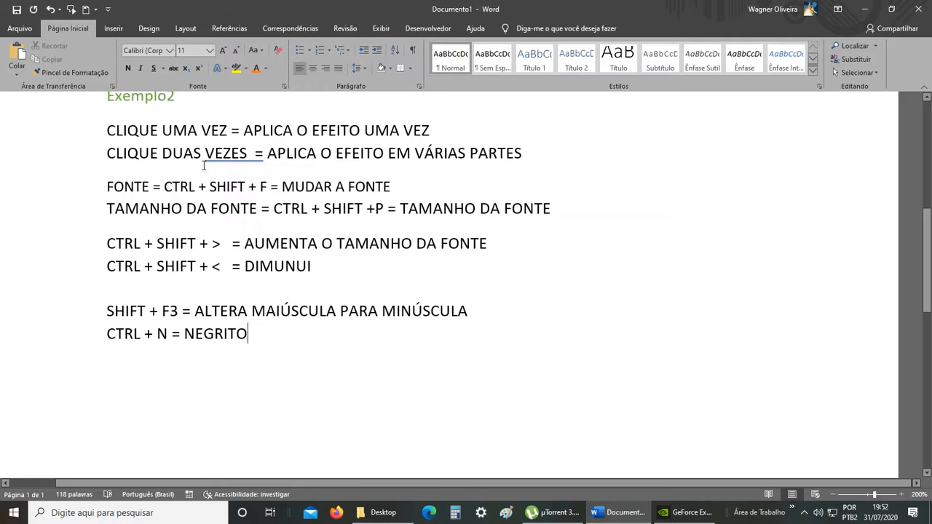
{"action": "left_click", "coordinate": [142, 68]}
{"action": "left_click", "coordinate": [141, 68]}
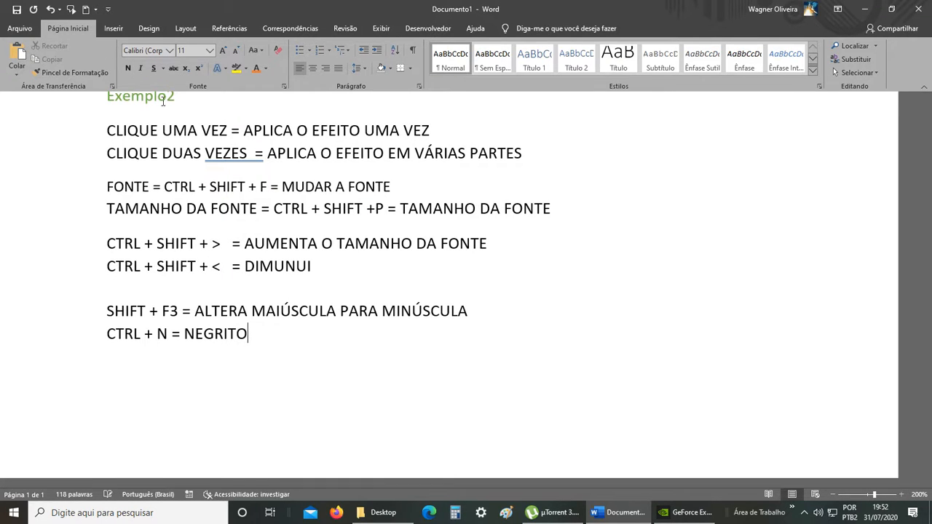
{"action": "key", "text": "Return"}
{"action": "type", "text": "CTRL +"}
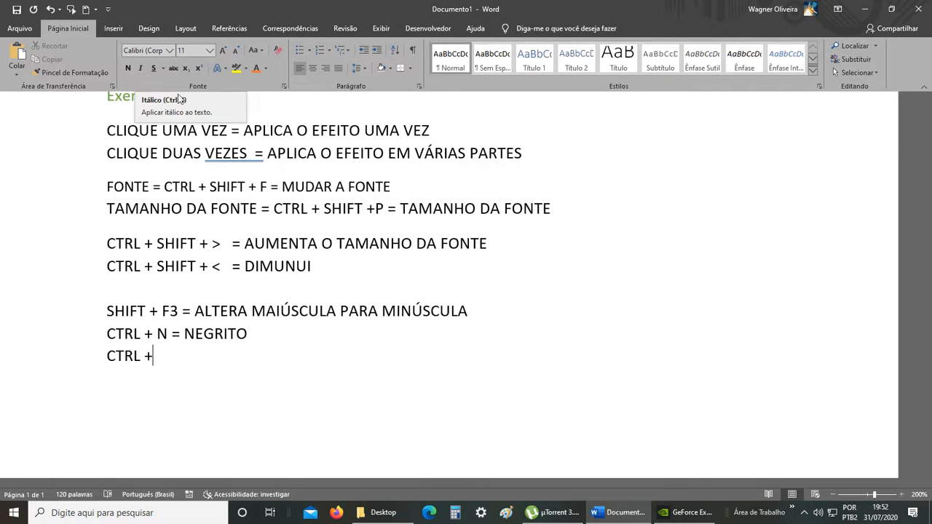
{"action": "type", "text": " I"}
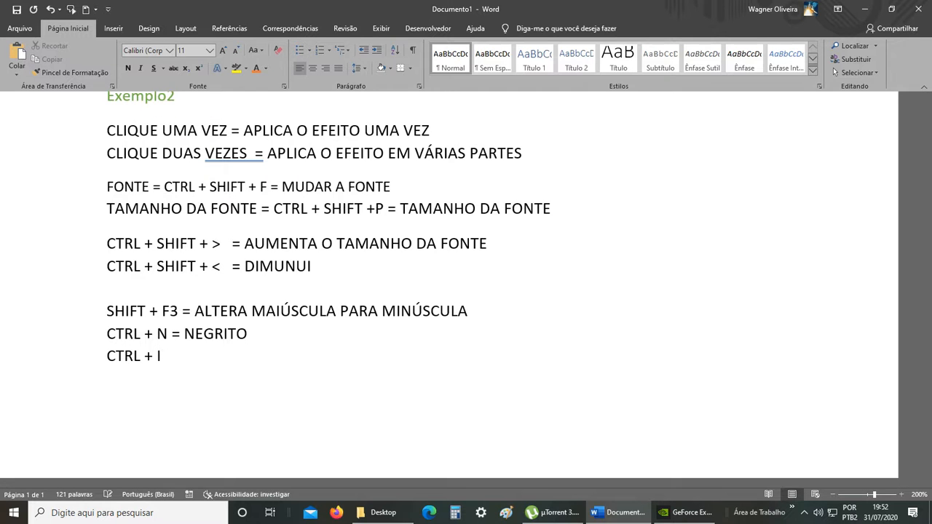
{"action": "type", "text": " = ITÁLICO"}
Add the line "CTRL + S = SUBLINADO" below the "ITÁLICO" line.
{"action": "key", "text": "Return"}
{"action": "type", "text": "CT"}
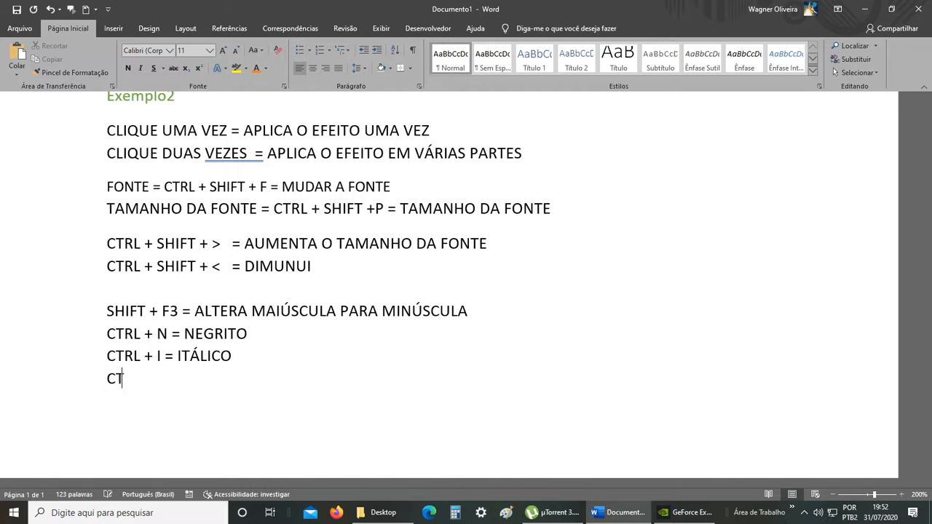
{"action": "type", "text": "RL + S = SUBLINADO"}
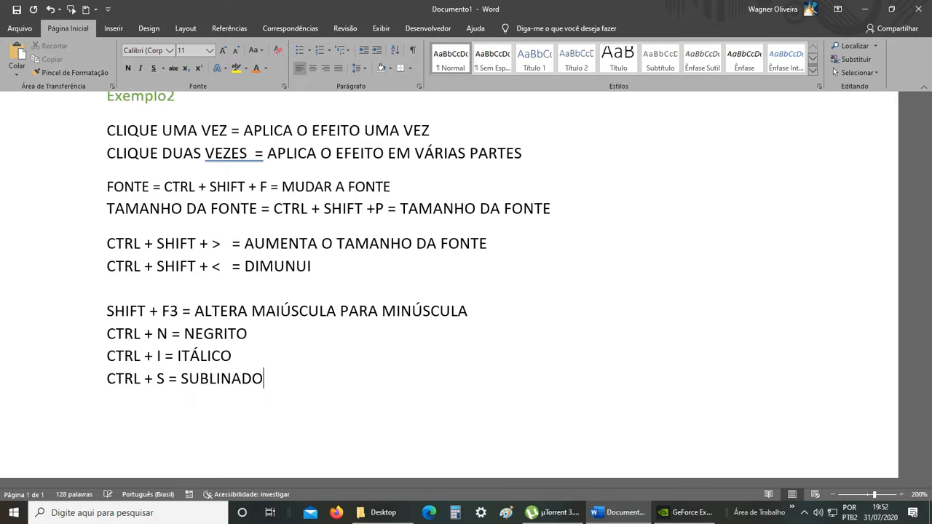
Correct the misspelled "SUBLINADO" to "SUBLINHADO" in the "CTRL + S" line.
{"action": "left_click", "coordinate": [232, 377]}
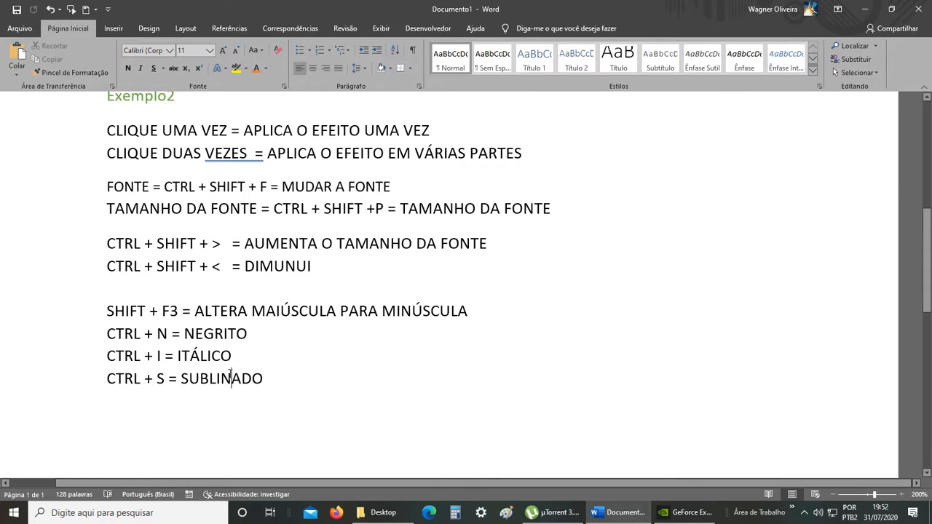
{"action": "type", "text": "H"}
{"action": "left_click", "coordinate": [323, 393]}
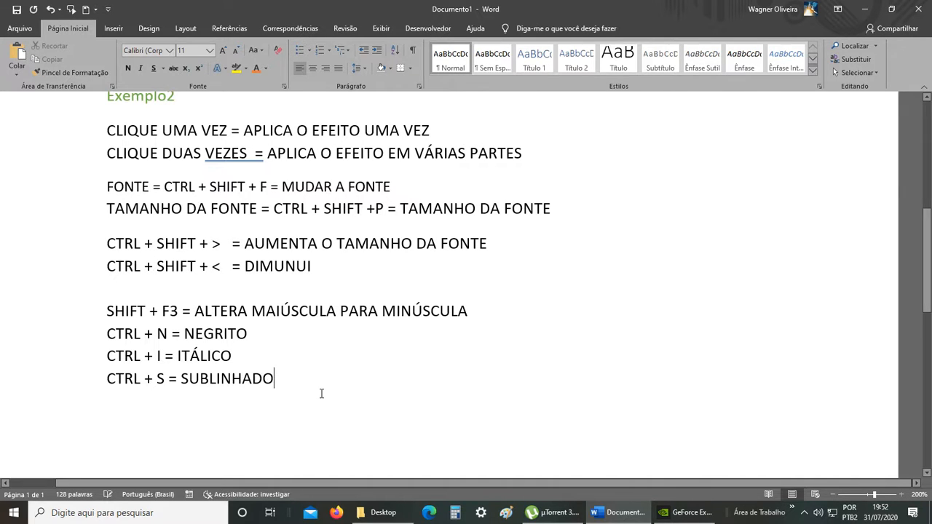
{"action": "key", "text": "Return"}
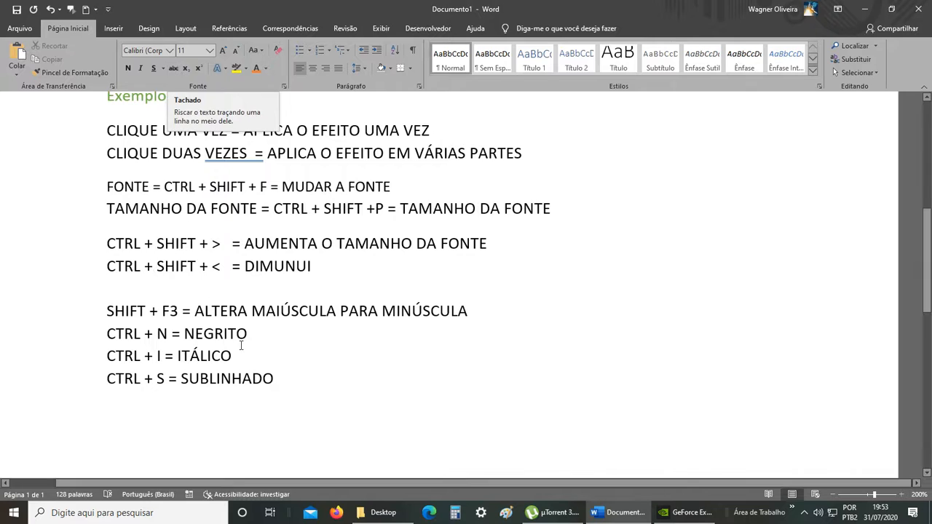
Apply strikethrough to the word "SUBLINHADO" and view the strikethrough effects in the detailed font settings without changing them.
{"action": "left_click", "coordinate": [301, 385]}
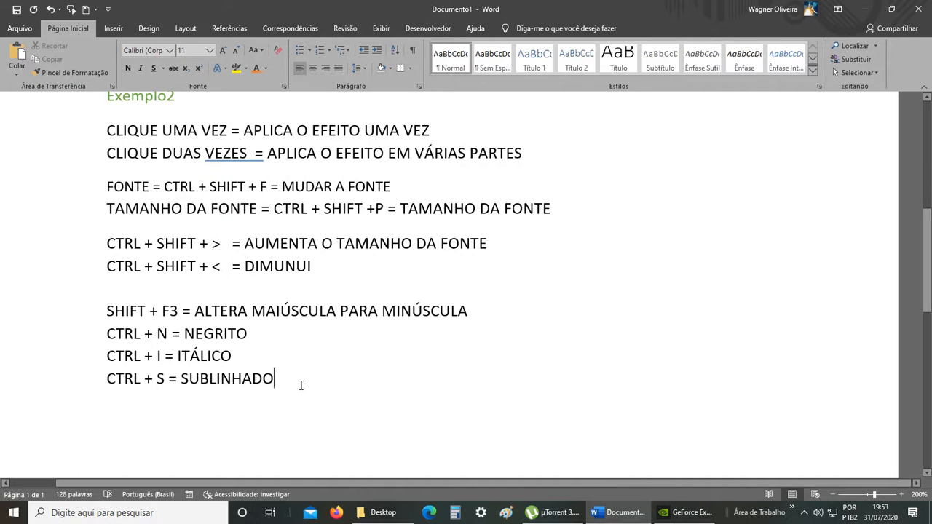
{"action": "key", "text": "shift+Left"}
{"action": "key", "text": "shift+Left"}
{"action": "key", "text": "shift+Left"}
{"action": "key", "text": "shift+Left"}
{"action": "key", "text": "shift+Left"}
{"action": "key", "text": "shift+Left"}
{"action": "key", "text": "shift+Left"}
{"action": "key", "text": "shift+Left"}
{"action": "key", "text": "shift+Left"}
{"action": "key", "text": "shift+Left"}
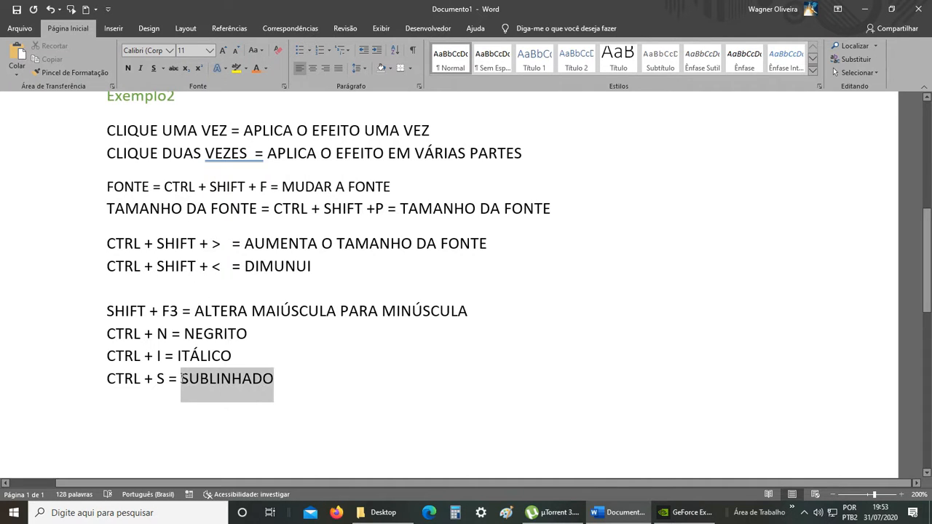
{"action": "left_click", "coordinate": [173, 68]}
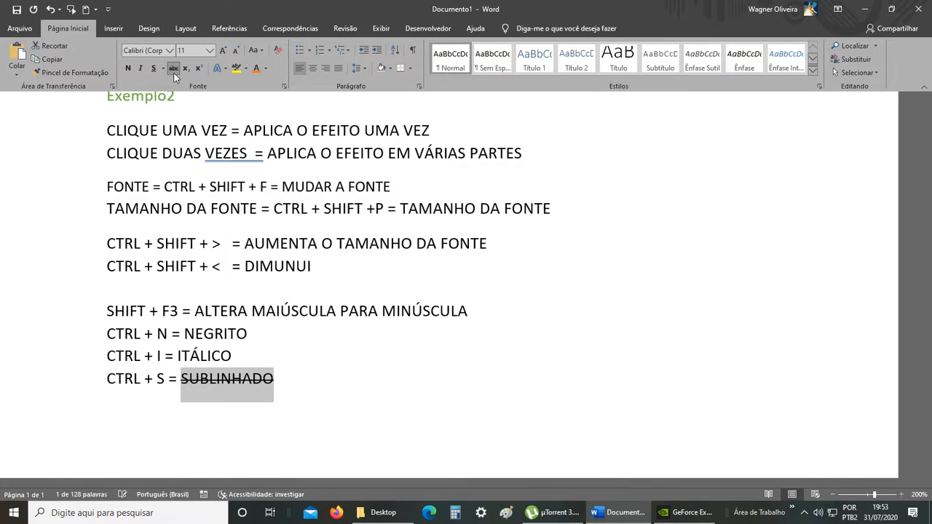
{"action": "left_click", "coordinate": [290, 379]}
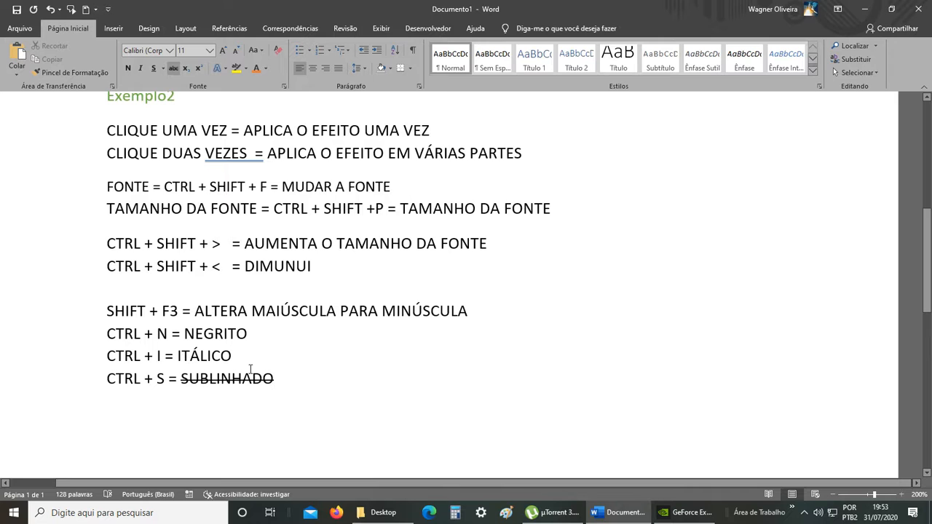
{"action": "left_click", "coordinate": [285, 87]}
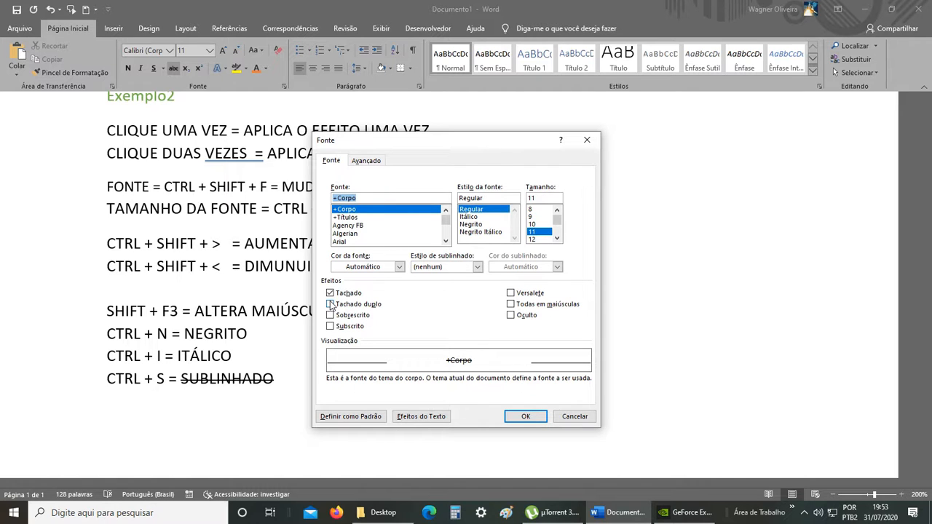
{"action": "left_click", "coordinate": [589, 139]}
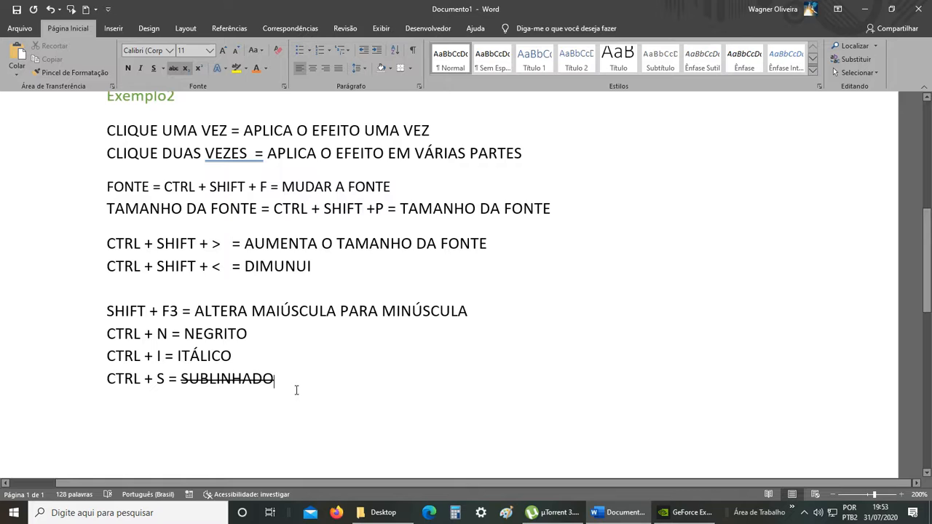
Try a subscript 1 after the letter "S" on a new line below the "CTRL + S" line, and delete the 1.
{"action": "key", "text": "Return"}
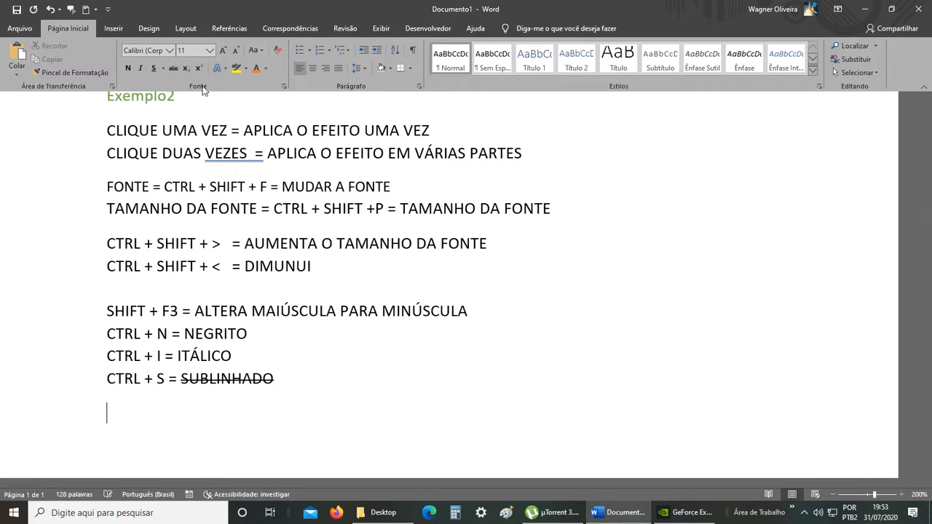
{"action": "type", "text": "s"}
{"action": "left_click", "coordinate": [187, 68]}
{"action": "type", "text": "1"}
{"action": "left_click_drag", "start_coordinate": [121, 416], "coordinate": [114, 417]}
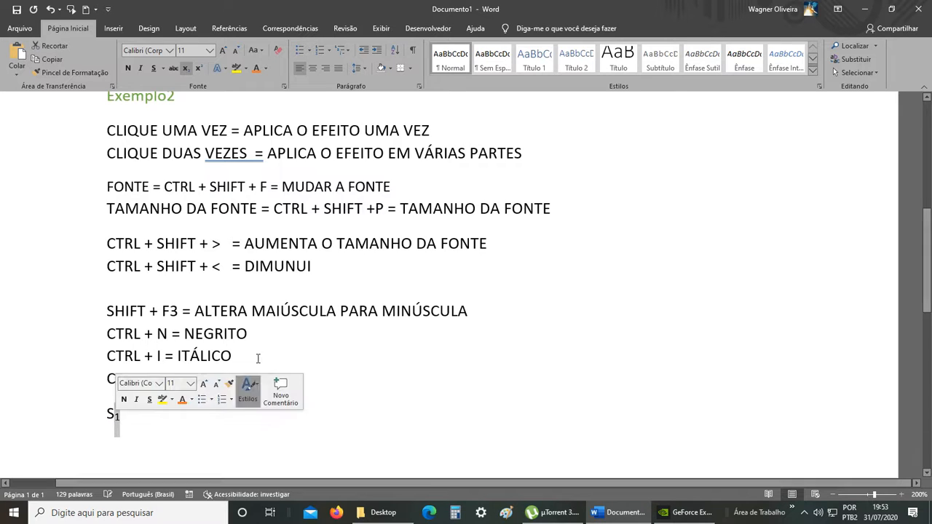
{"action": "left_click", "coordinate": [121, 420]}
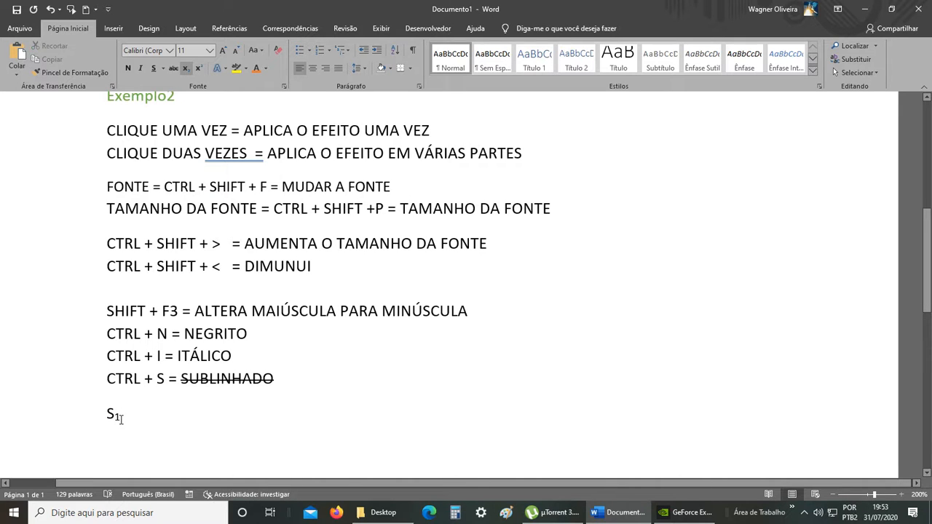
{"action": "key", "text": "BackSpace"}
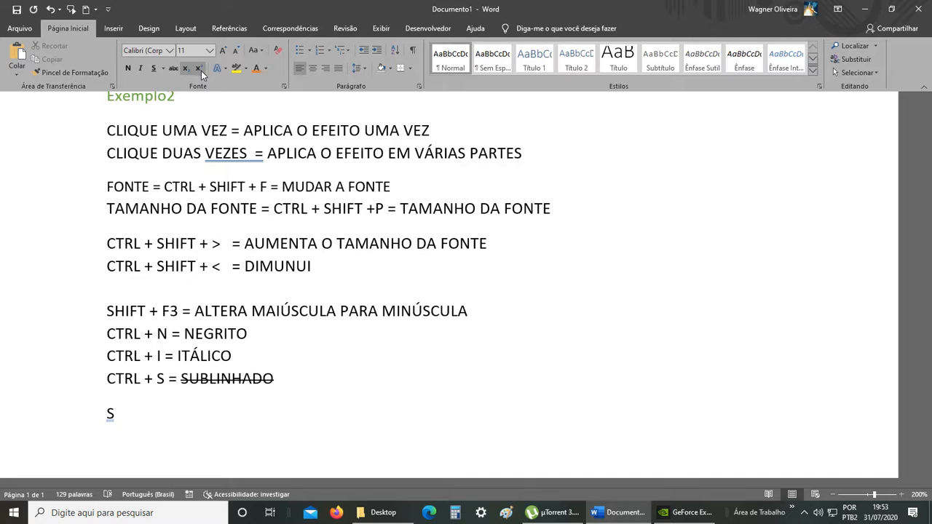
Try a superscript 2 after the sample letter "S", and delete the sample text.
{"action": "left_click", "coordinate": [201, 71]}
{"action": "type", "text": "2"}
{"action": "left_click", "coordinate": [201, 70]}
{"action": "key", "text": "BackSpace"}
{"action": "key", "text": "BackSpace"}
{"action": "key", "text": "BackSpace"}
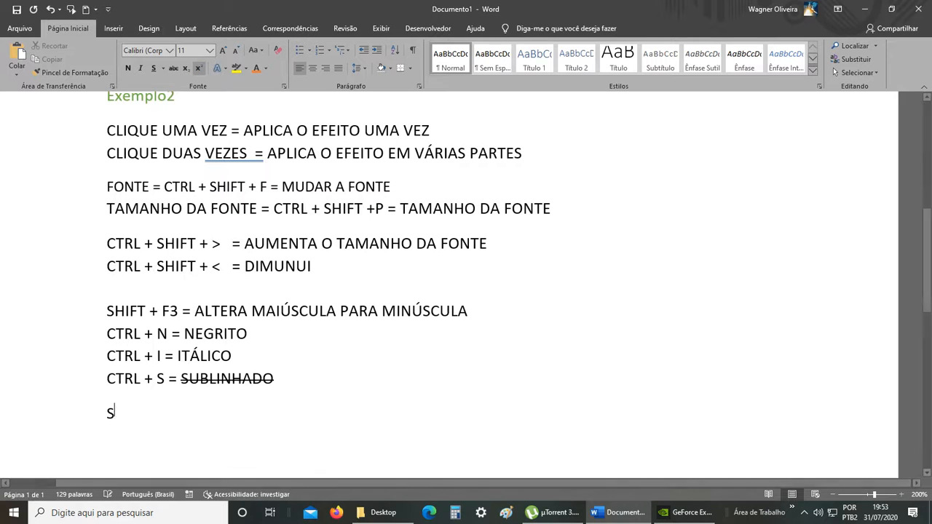
Add the line "CTRL + = SUBSCRITO" without strikethrough directly below the "CTRL + S" line.
{"action": "left_click", "coordinate": [172, 68]}
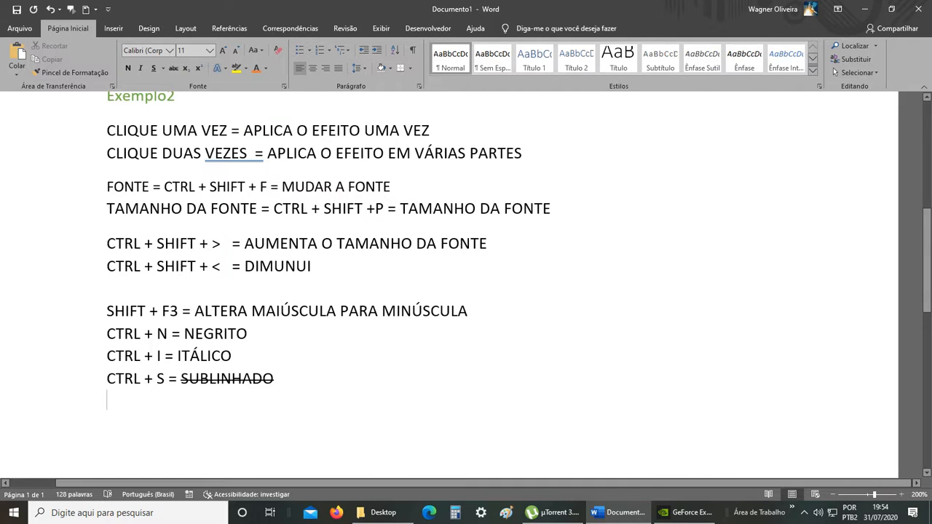
{"action": "type", "text": "ct"}
{"action": "key", "text": "ctrl+z"}
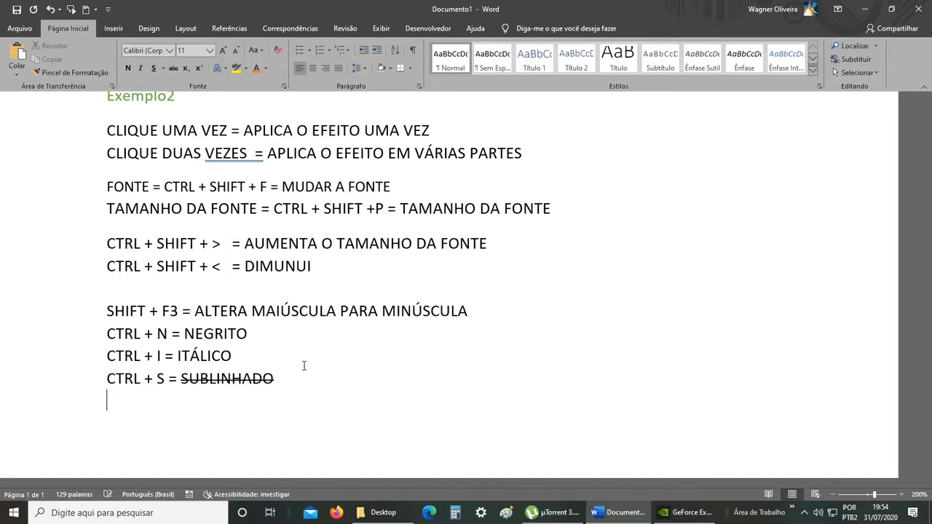
{"action": "type", "text": "CTRL + = SU"}
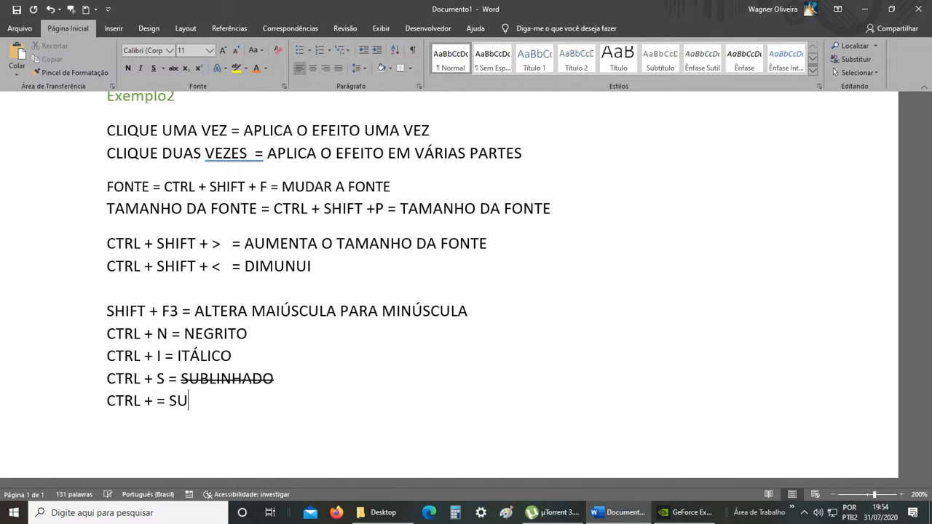
{"action": "type", "text": "BSCRITO"}
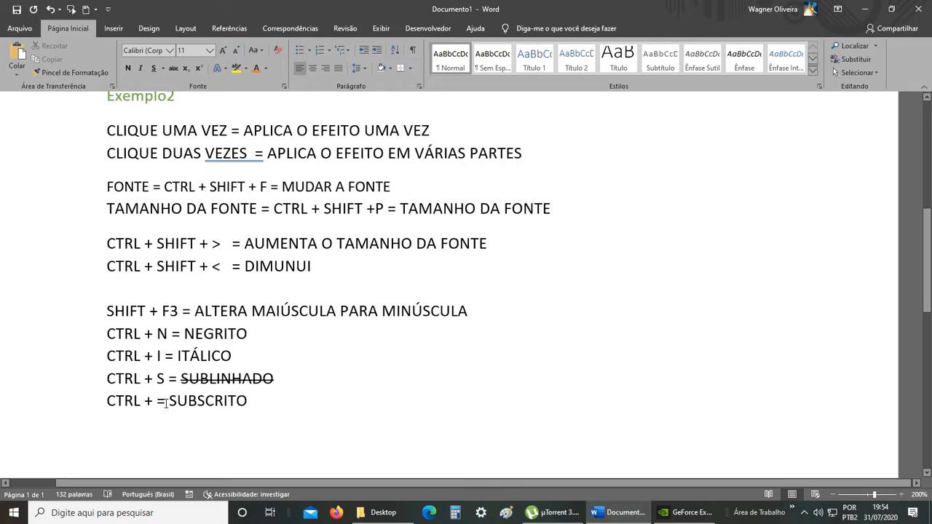
Format the "=" sign and the letter "U" of "SUBSCRITO" in bold blue.
{"action": "left_click_drag", "start_coordinate": [165, 400], "coordinate": [180, 402]}
{"action": "left_click", "coordinate": [129, 67]}
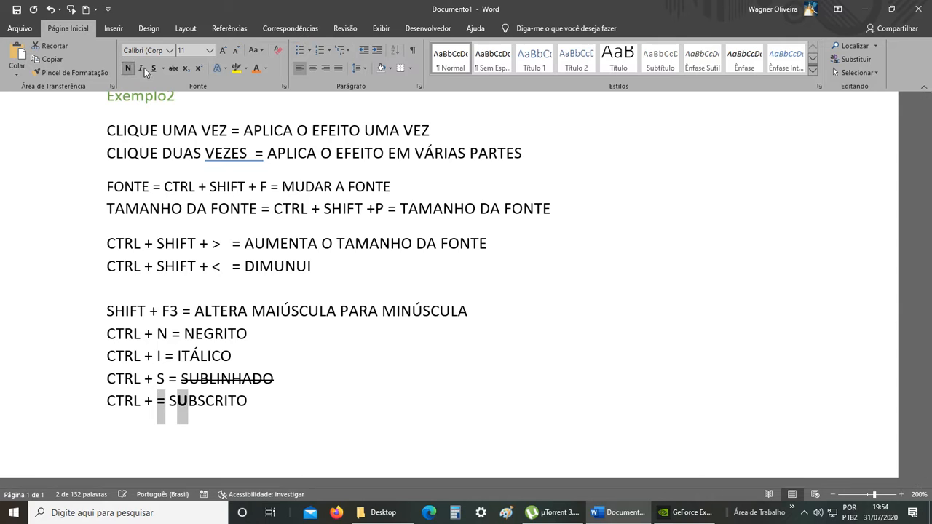
{"action": "left_click", "coordinate": [266, 68]}
{"action": "left_click", "coordinate": [298, 109]}
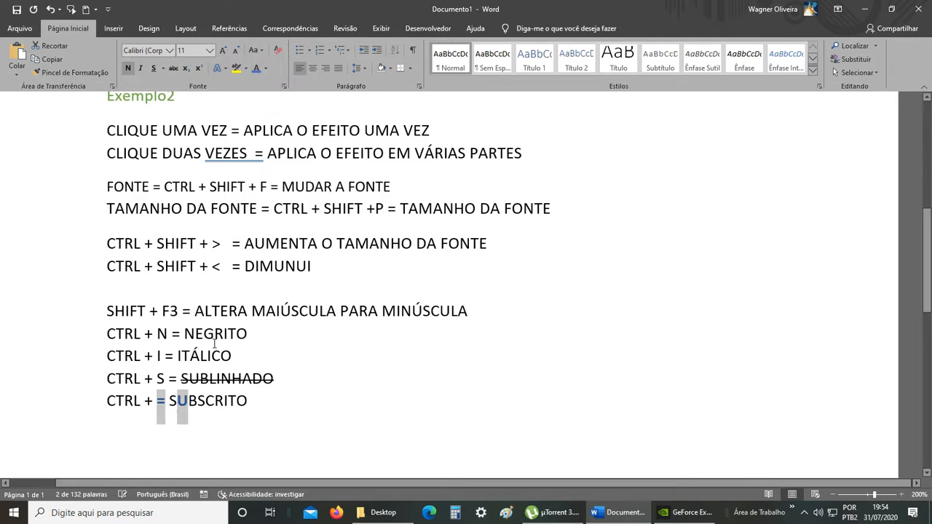
{"action": "left_click", "coordinate": [170, 400]}
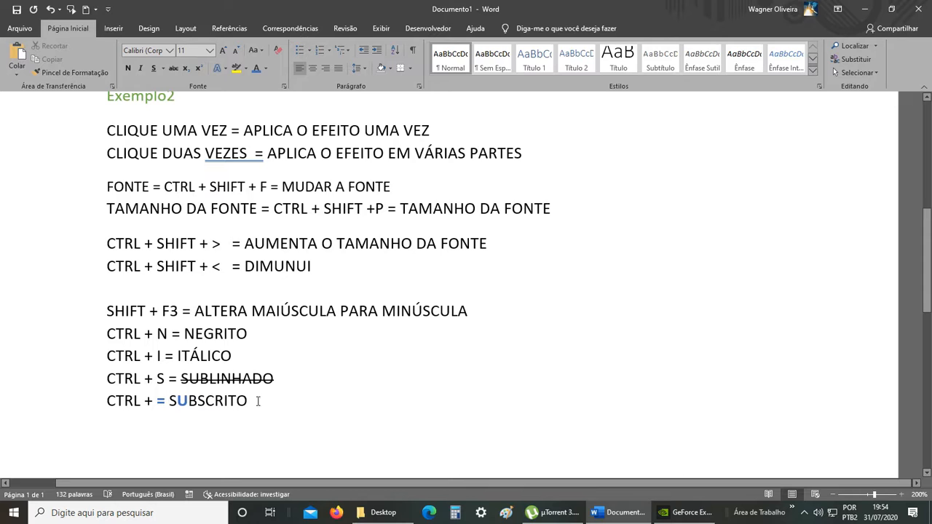
Add the line "CTRL + SHIFT + = SOBSCRITO" below the "SUBSCRITO" line and start a new paragraph.
{"action": "key", "text": "Return"}
{"action": "type", "text": "CTRL "}
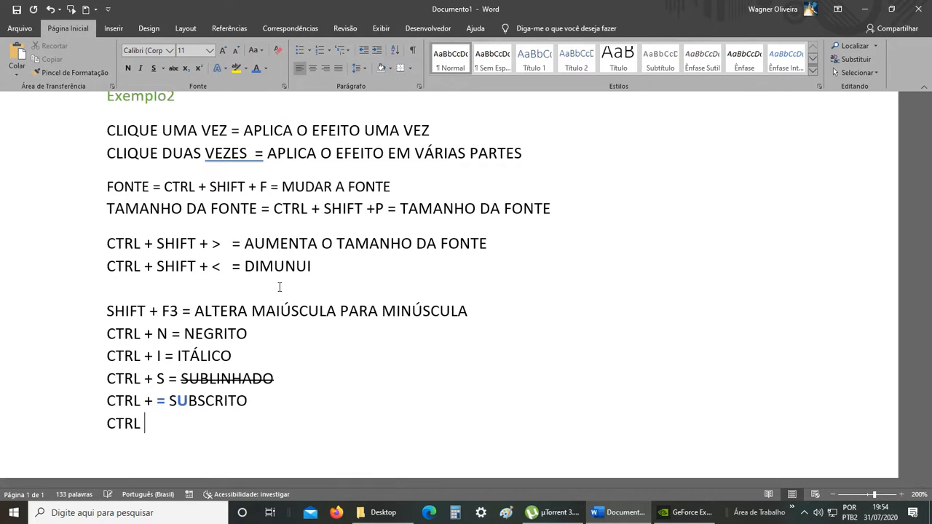
{"action": "type", "text": "+ SHIFT + = SOBSC"}
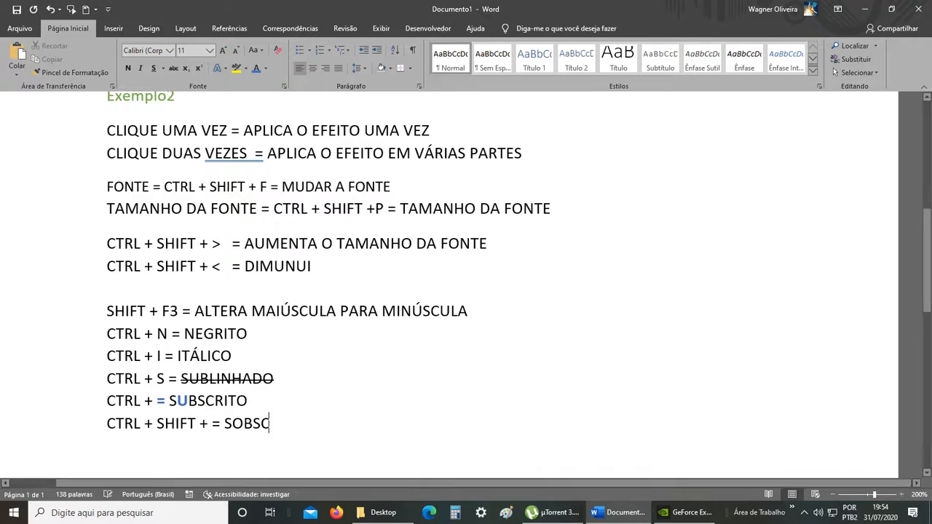
{"action": "type", "text": "RITO"}
{"action": "key", "text": "Return"}
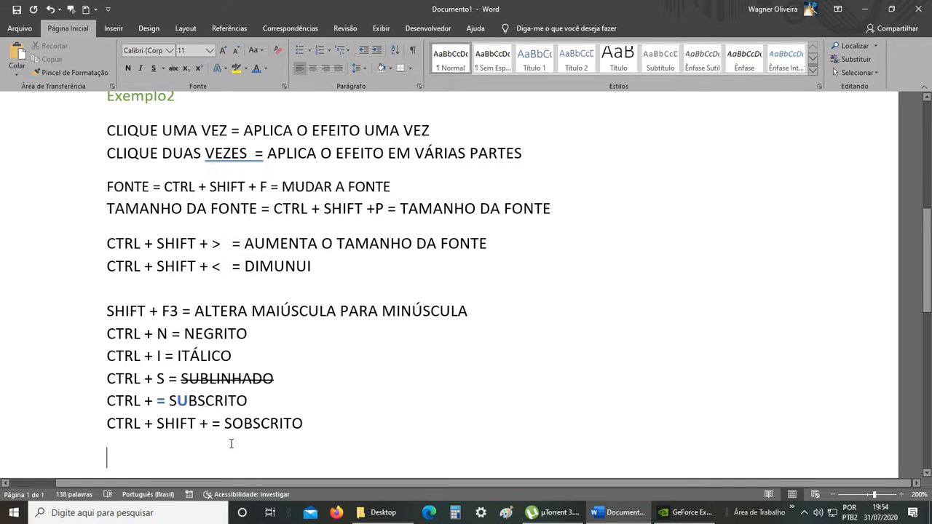
Examine the available text effects, including the shadow, reflection and glow variations.
{"action": "scroll", "coordinate": [310, 317], "scroll_direction": "up", "scroll_amount": 2}
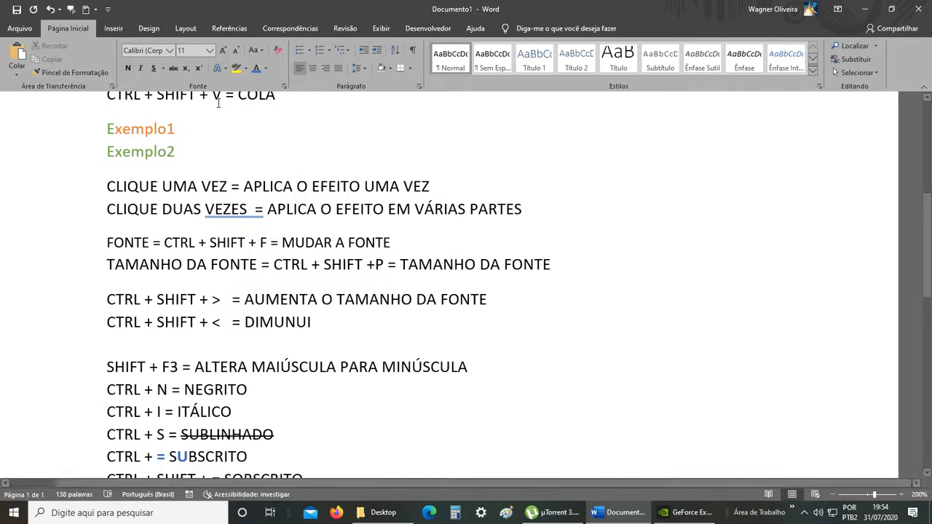
{"action": "scroll", "coordinate": [219, 91], "scroll_direction": "down", "scroll_amount": 1}
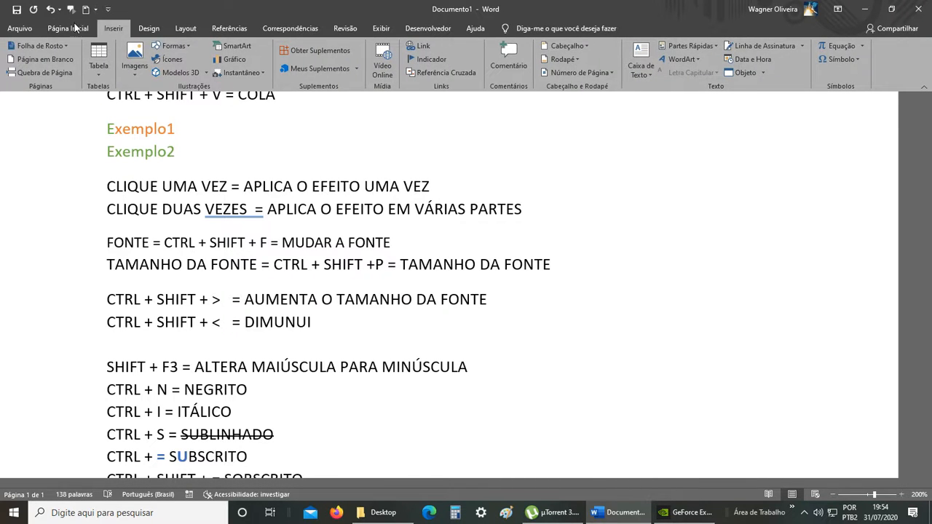
{"action": "scroll", "coordinate": [221, 90], "scroll_direction": "up", "scroll_amount": 1}
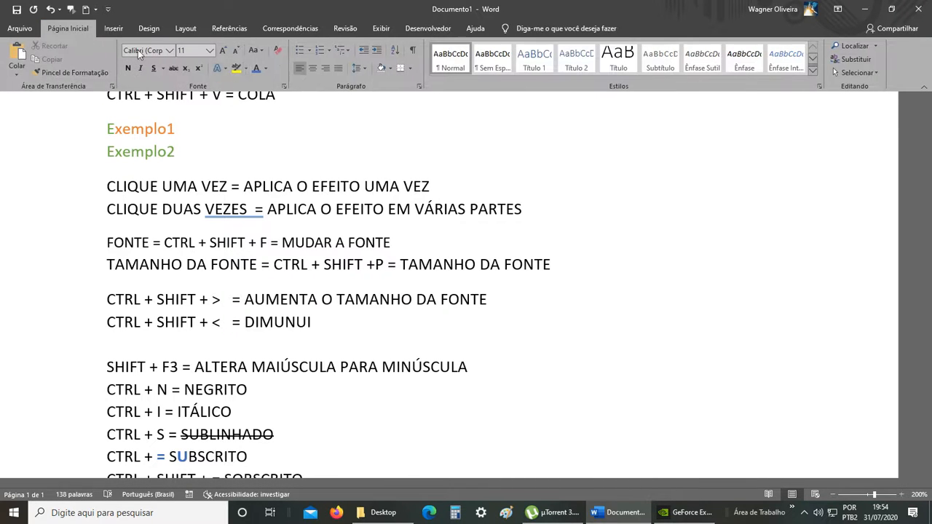
{"action": "left_click", "coordinate": [225, 70]}
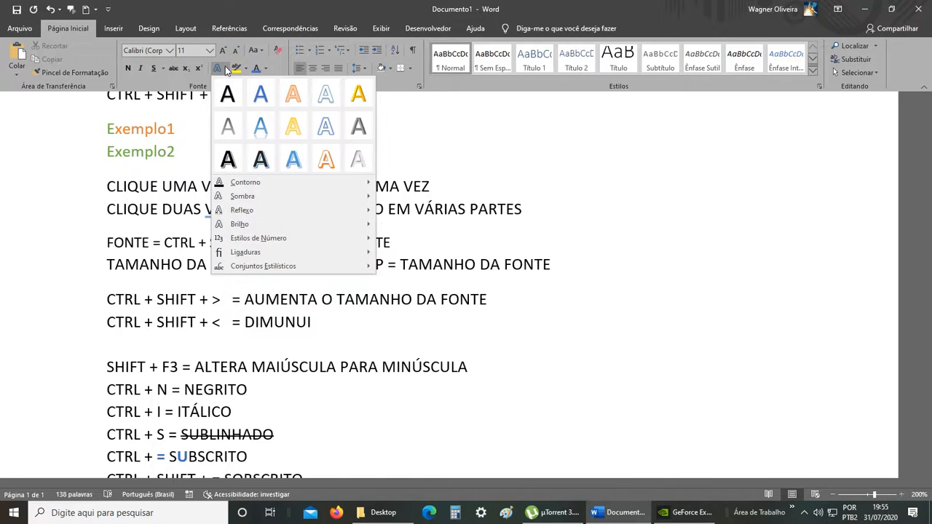
{"action": "mouse_move", "coordinate": [254, 188]}
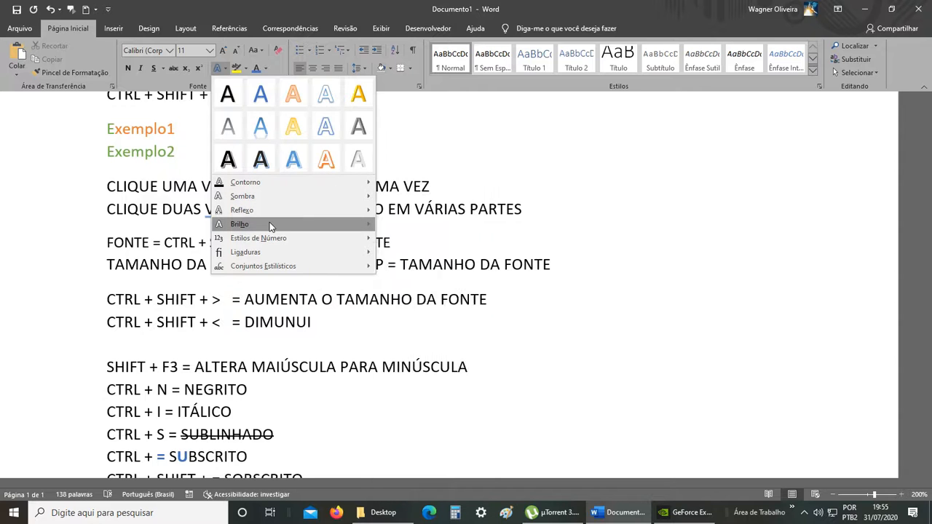
{"action": "mouse_move", "coordinate": [279, 225]}
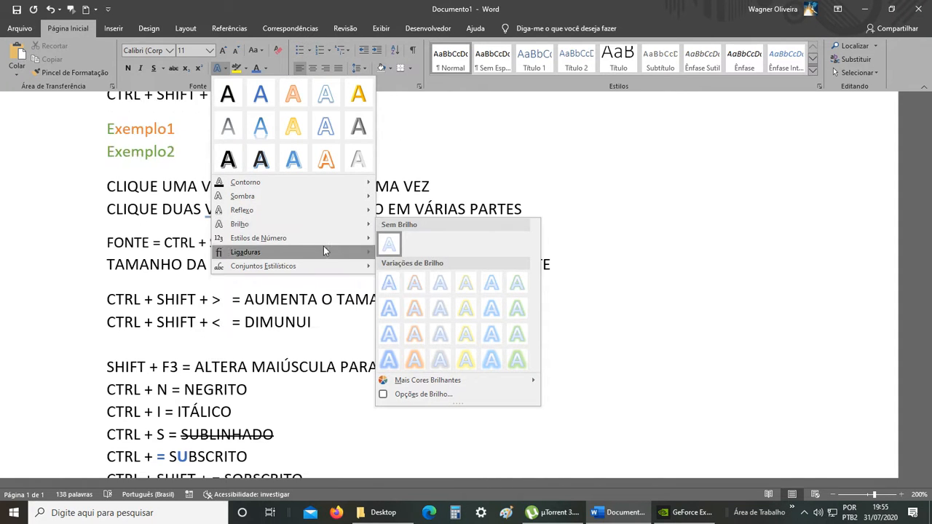
{"action": "mouse_move", "coordinate": [287, 188]}
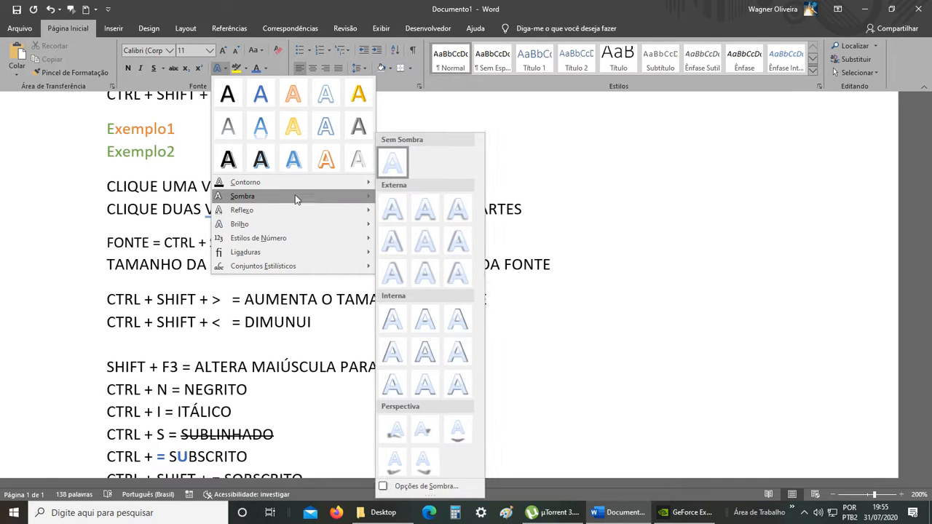
{"action": "mouse_move", "coordinate": [284, 216]}
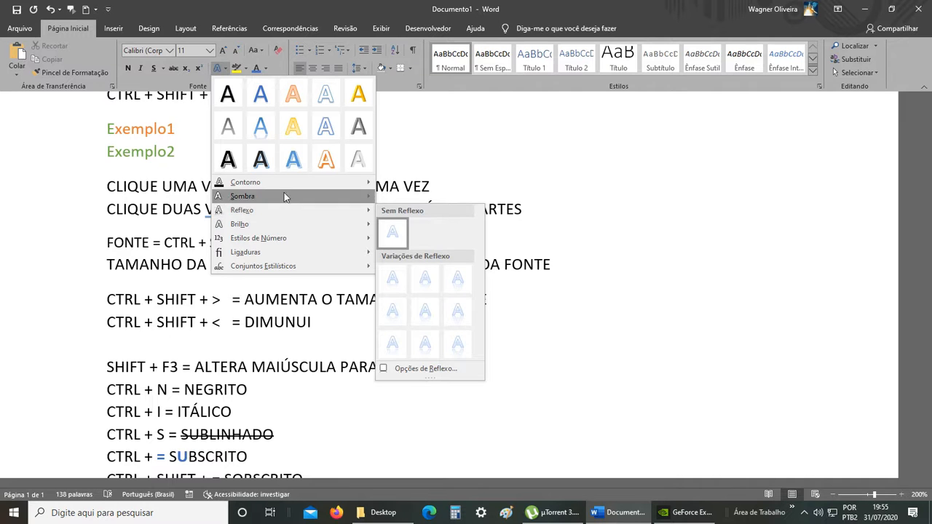
Apply the blue outlined text effect from the middle row of presets to "SHIFT + F3".
{"action": "left_click", "coordinate": [183, 372]}
{"action": "left_click_drag", "start_coordinate": [184, 371], "coordinate": [102, 367]}
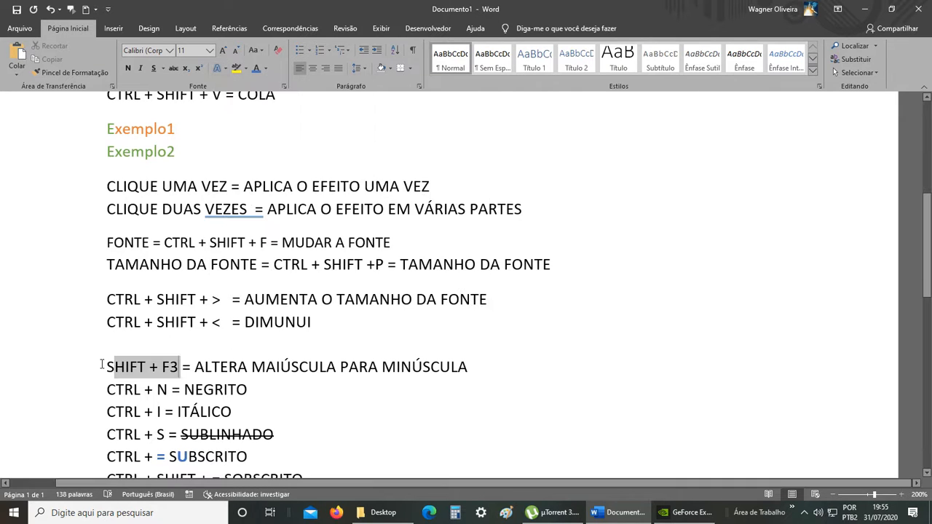
{"action": "left_click", "coordinate": [226, 69]}
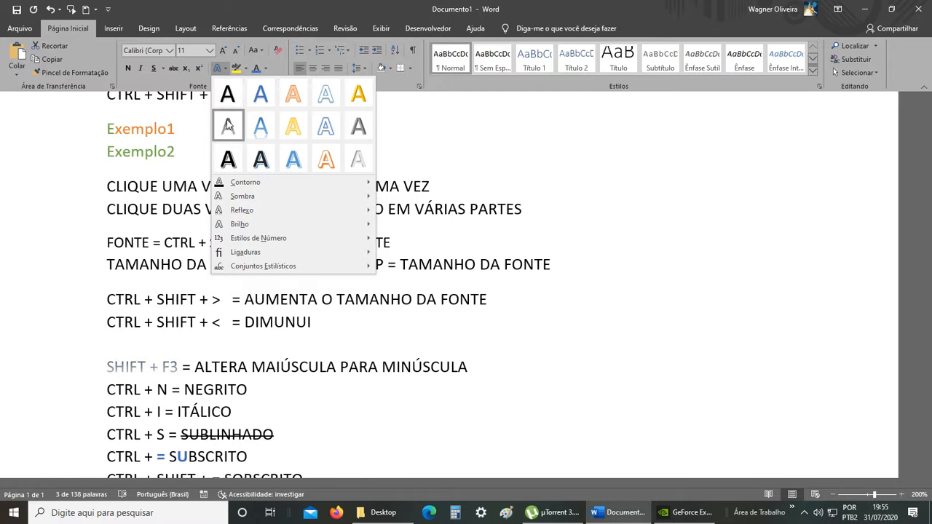
{"action": "left_click", "coordinate": [326, 126]}
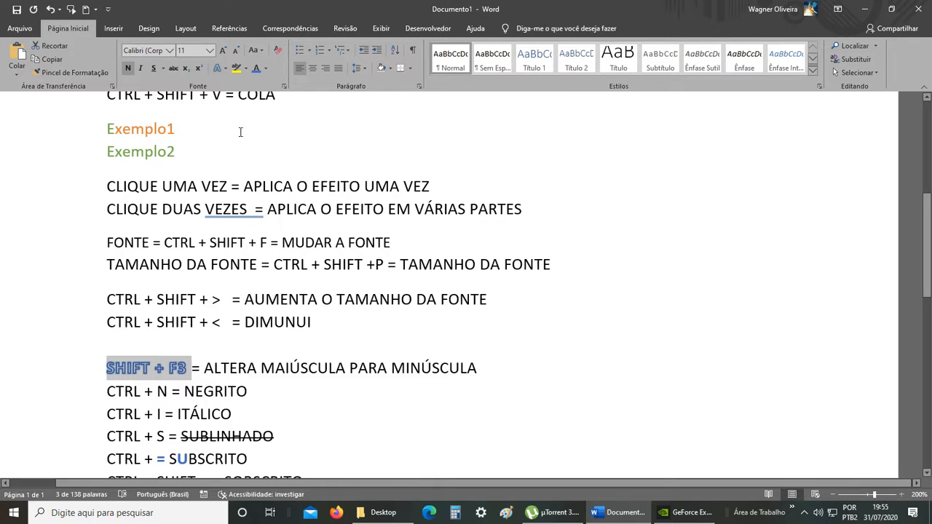
Clear all formatting from "SHIFT + F3" at the start of its line.
{"action": "left_click", "coordinate": [225, 68]}
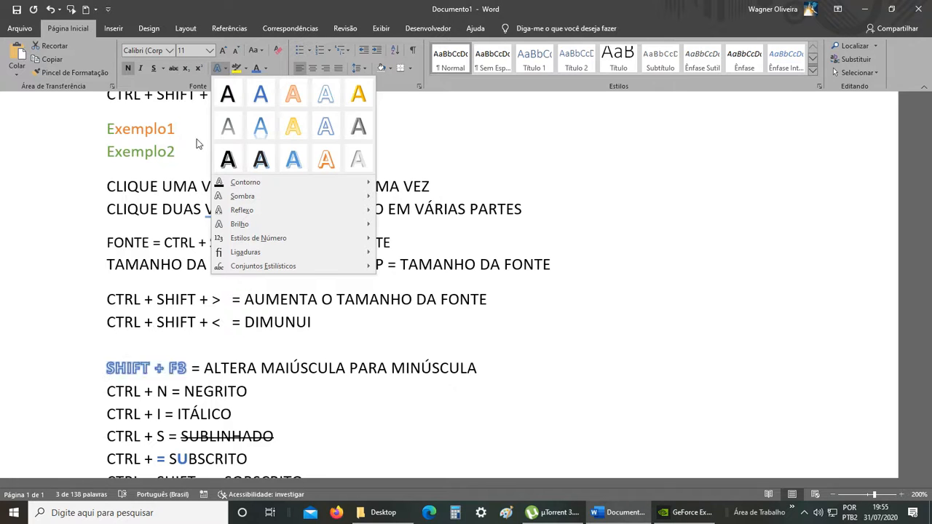
{"action": "left_click", "coordinate": [42, 290]}
{"action": "left_click", "coordinate": [197, 354]}
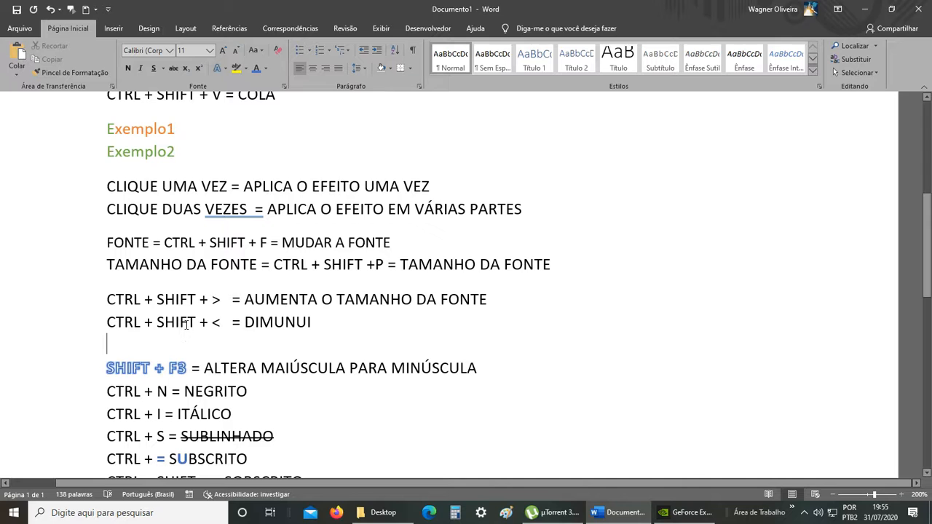
{"action": "left_click_drag", "start_coordinate": [190, 368], "coordinate": [106, 368]}
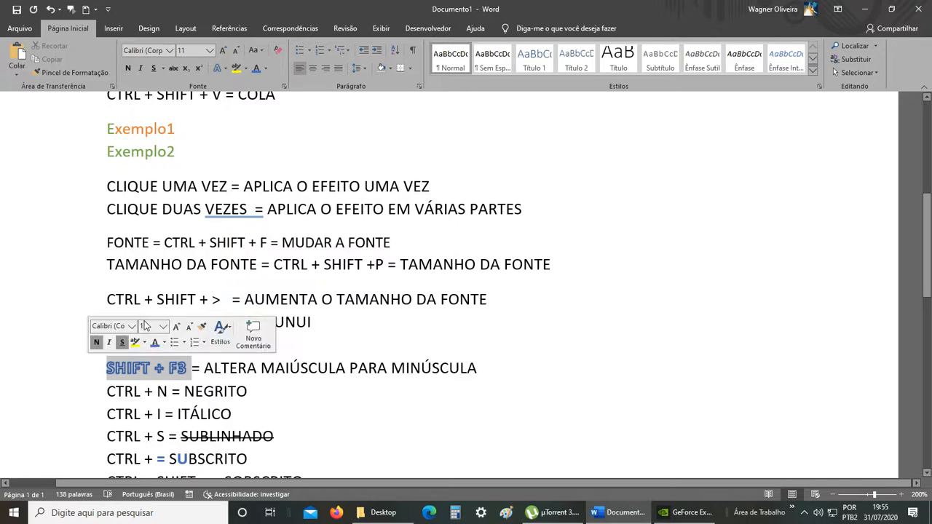
{"action": "left_click", "coordinate": [277, 50]}
{"action": "key", "text": "ctrl+z"}
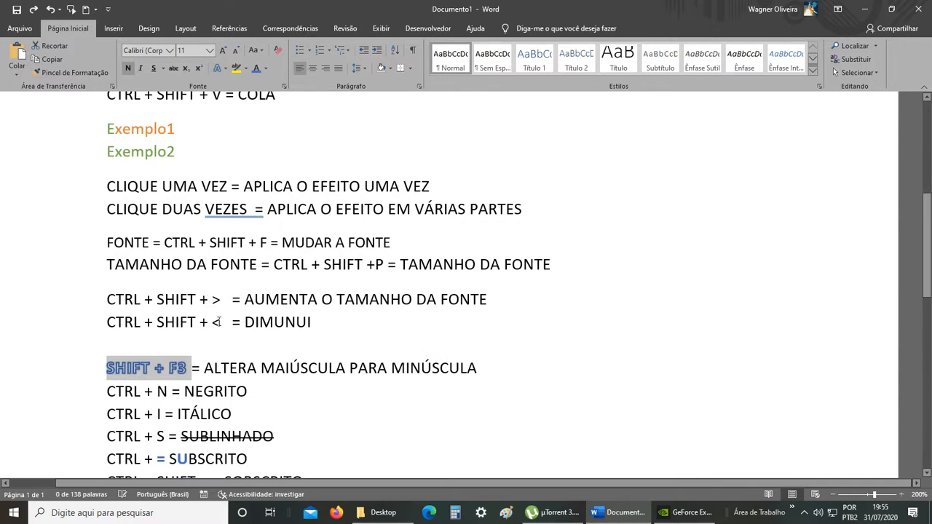
{"action": "key", "text": "ctrl+y"}
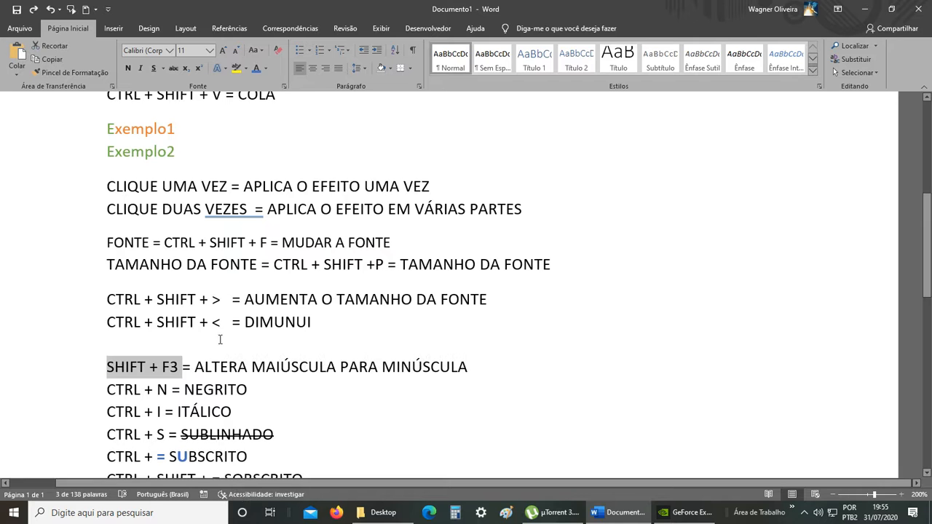
Try a blue preset text effect on "SHIFT + F3" and undo it.
{"action": "left_click", "coordinate": [227, 68]}
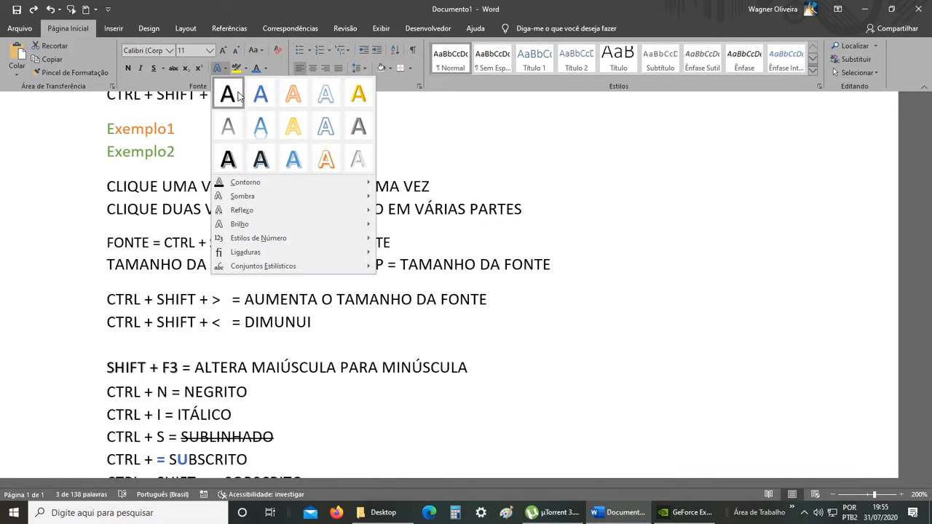
{"action": "left_click", "coordinate": [285, 95]}
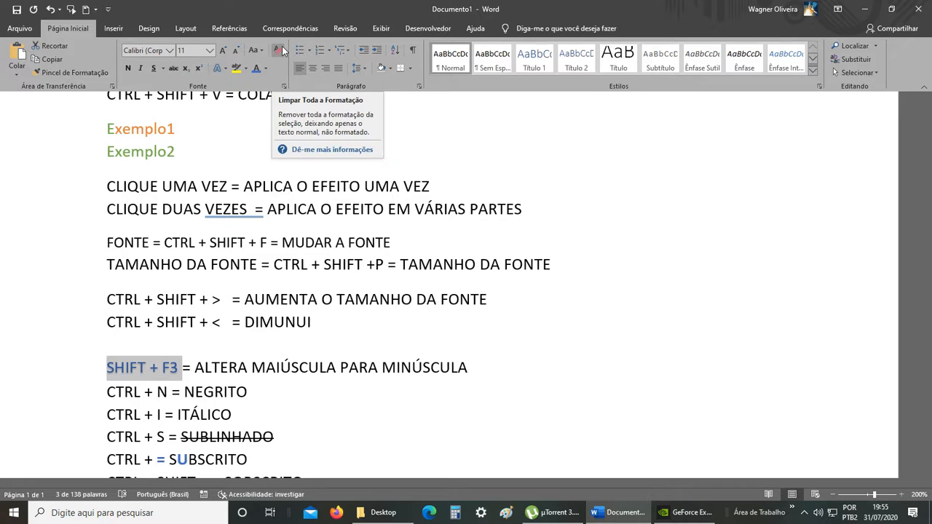
{"action": "key", "text": "ctrl+z"}
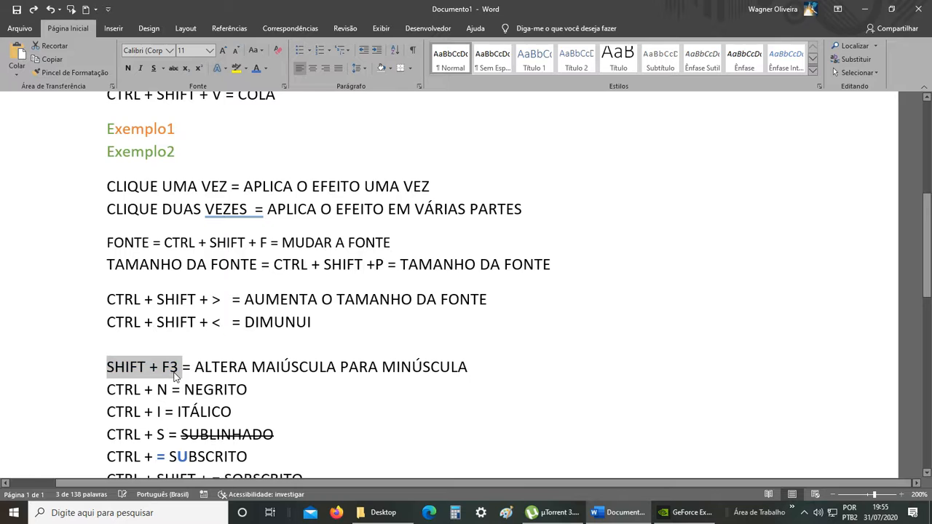
{"action": "left_click", "coordinate": [196, 386]}
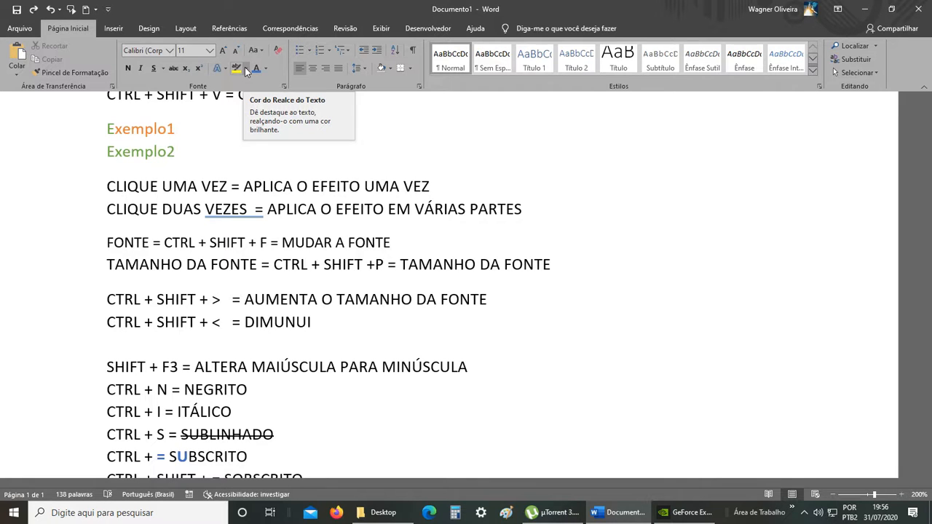
Insert a blank line below "SHIFT + F3 = ALTERA MAIÚSCULA PARA MINÚSCULA" and highlight that text in yellow.
{"action": "left_click", "coordinate": [245, 68]}
{"action": "left_click", "coordinate": [246, 68]}
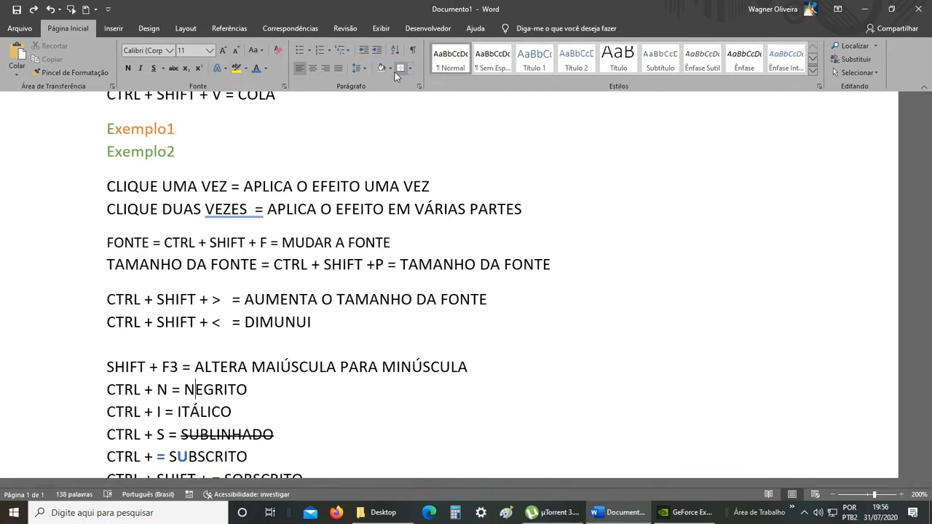
{"action": "scroll", "coordinate": [466, 302], "scroll_direction": "down", "scroll_amount": 2}
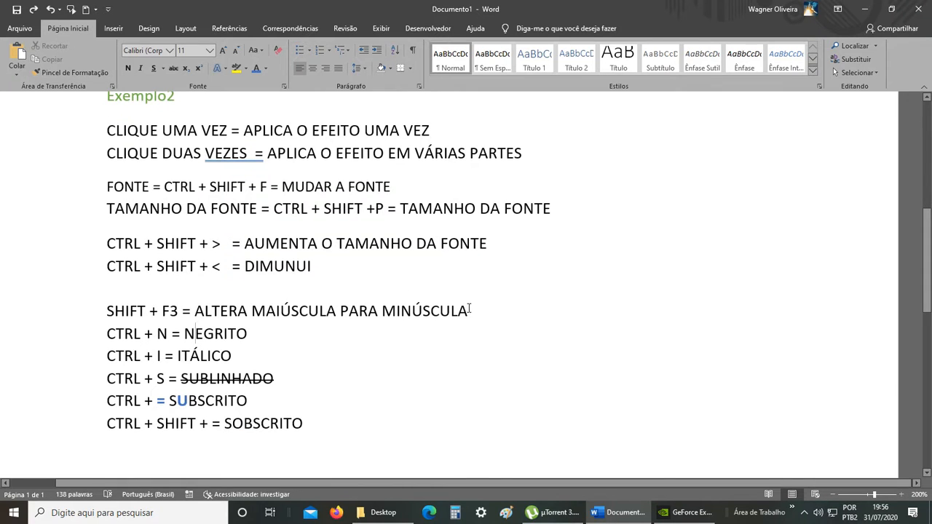
{"action": "key", "text": "Return"}
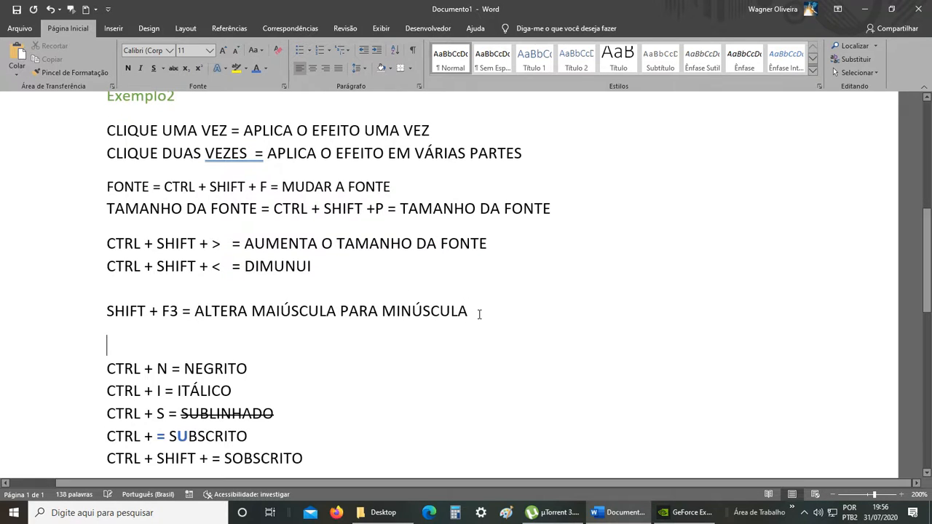
{"action": "left_click_drag", "start_coordinate": [480, 311], "coordinate": [76, 308]}
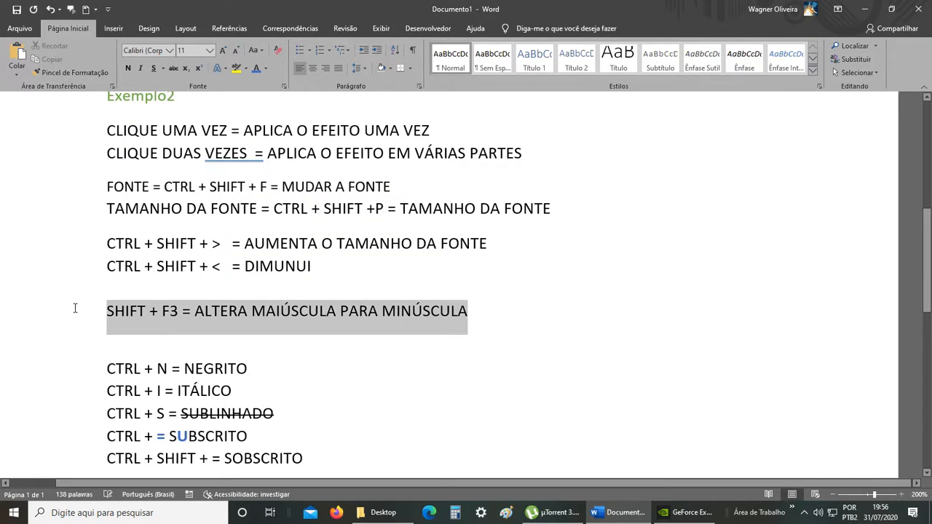
{"action": "left_click", "coordinate": [245, 68]}
{"action": "left_click", "coordinate": [242, 82]}
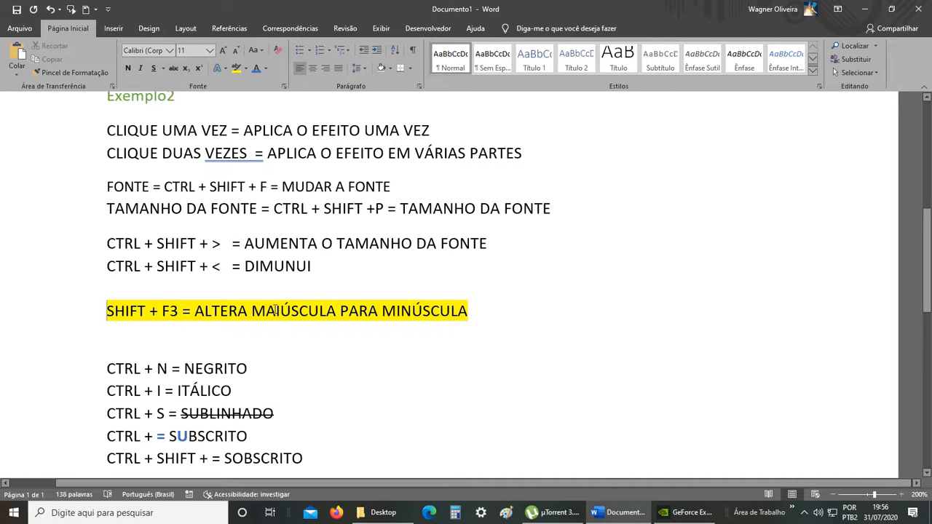
Try "Cinza, Ênfase 3" paragraph shading on the block ending with the "SHIFT + F3" line and undo it.
{"action": "left_click", "coordinate": [389, 68]}
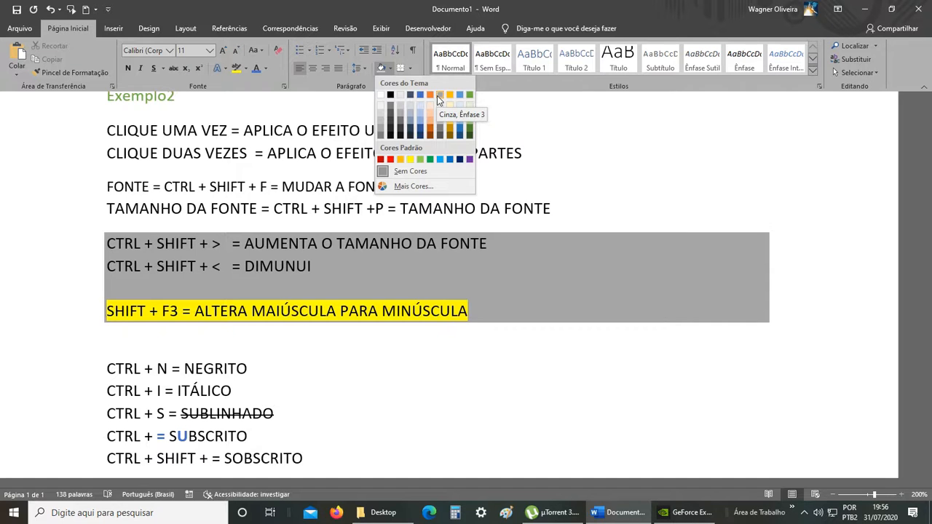
{"action": "left_click", "coordinate": [437, 95]}
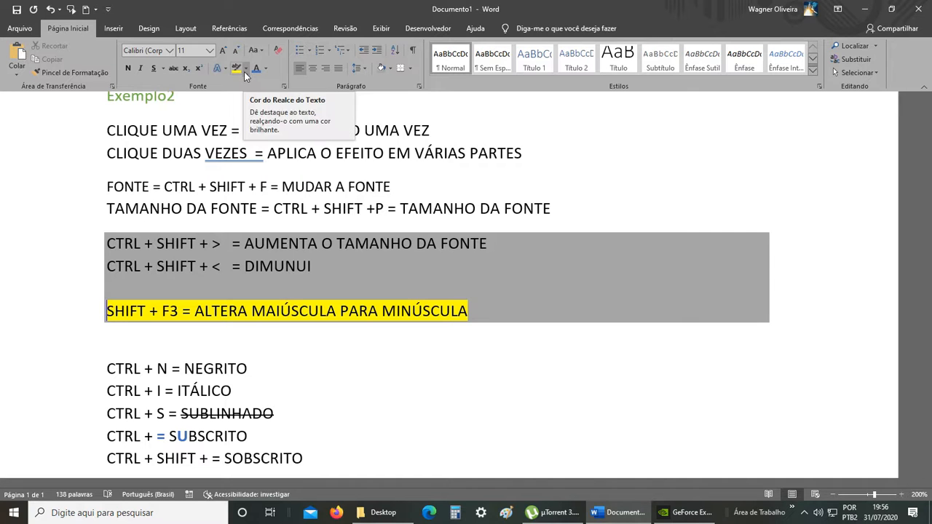
{"action": "key", "text": "ctrl+z"}
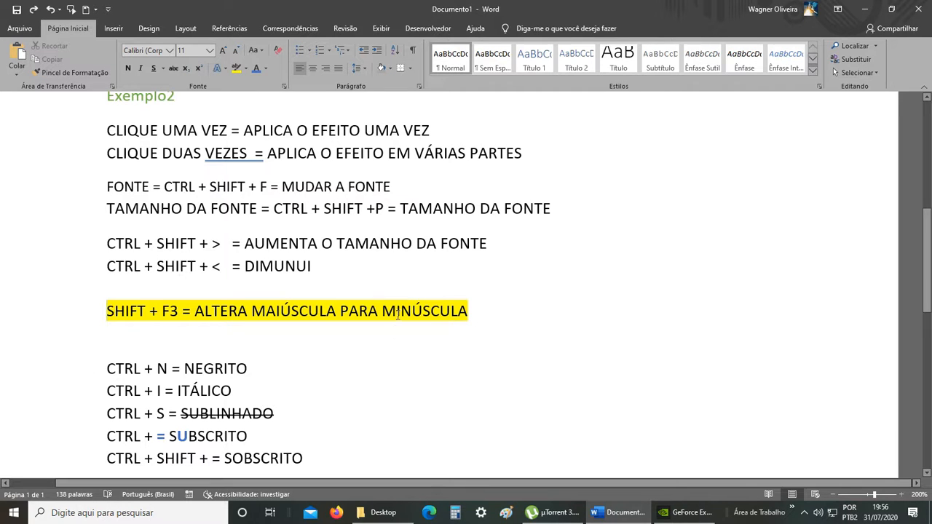
Undo the yellow highlight and the blank line added below the "SHIFT + F3" line.
{"action": "scroll", "coordinate": [291, 262], "scroll_direction": "down", "scroll_amount": 1}
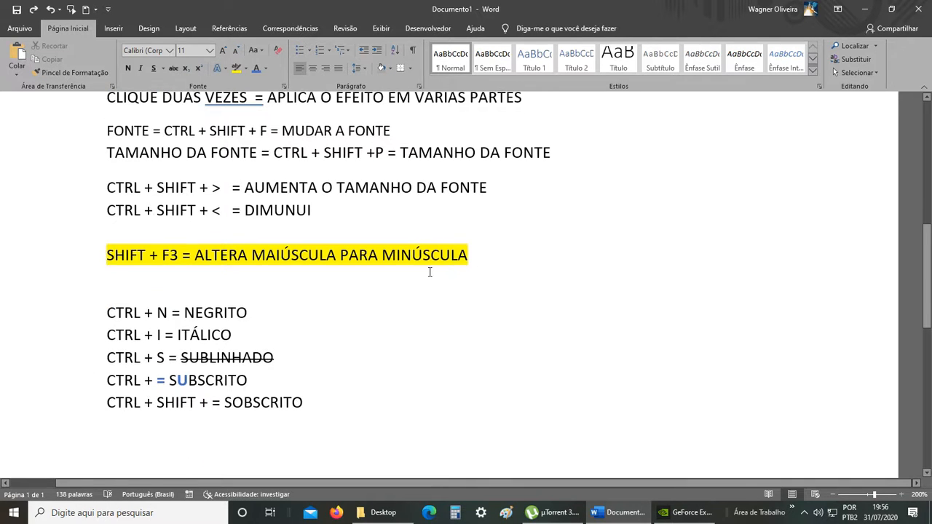
{"action": "key", "text": "ctrl+z"}
{"action": "key", "text": "ctrl+z"}
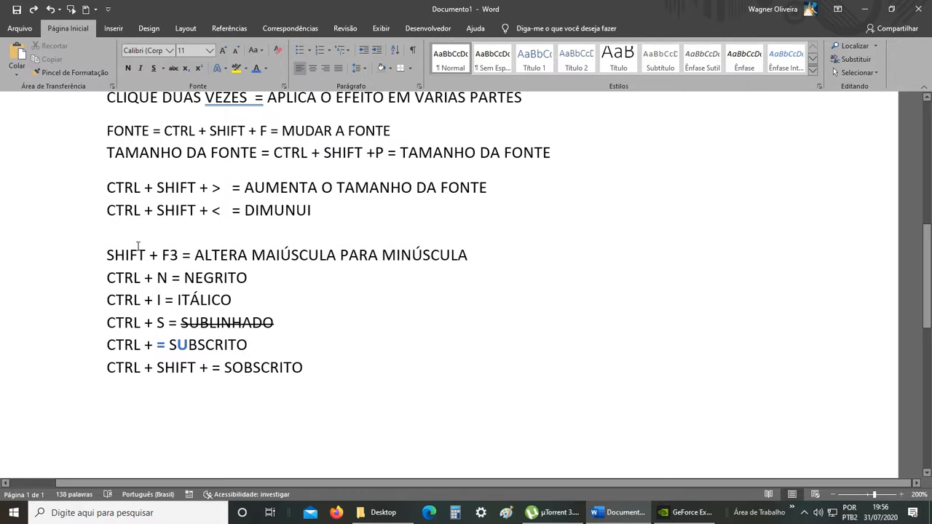
Delete the blank line above "SHIFT + F3 = ALTERA MAIÚSCULA PARA MINÚSCULA".
{"action": "left_click", "coordinate": [106, 255]}
{"action": "key", "text": "BackSpace"}
{"action": "scroll", "coordinate": [333, 233], "scroll_direction": "up", "scroll_amount": 2}
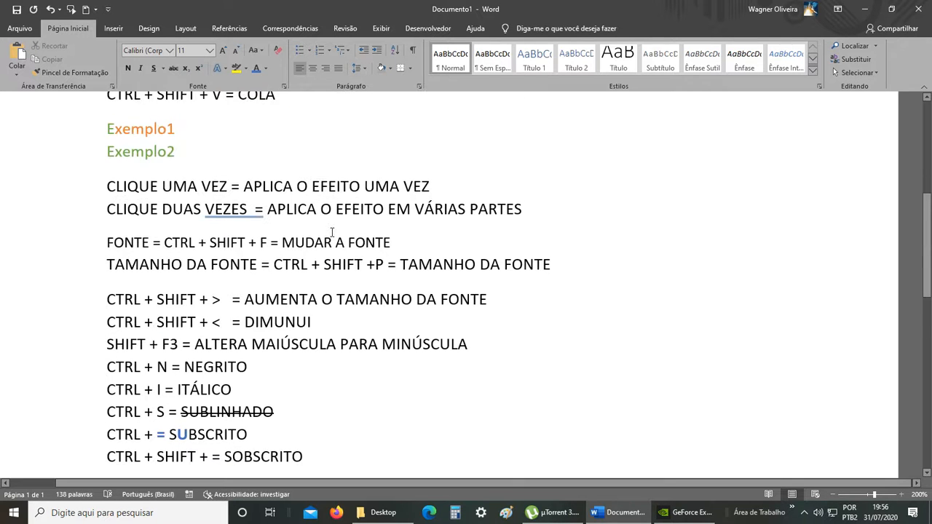
Review the shortcut notes from the "ÁREA DE TRANSFERÊNCIA" heading down to the last line.
{"action": "scroll", "coordinate": [333, 226], "scroll_direction": "up", "scroll_amount": 1}
{"action": "scroll", "coordinate": [333, 227], "scroll_direction": "down", "scroll_amount": 1}
{"action": "scroll", "coordinate": [355, 191], "scroll_direction": "down", "scroll_amount": 1, "text": "ctrl"}
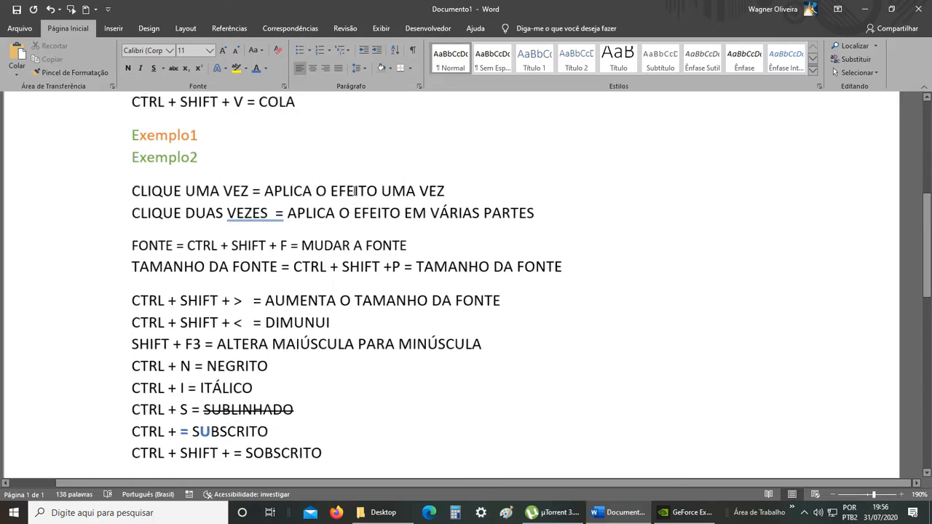
{"action": "scroll", "coordinate": [354, 191], "scroll_direction": "up", "scroll_amount": 1}
{"action": "scroll", "coordinate": [355, 191], "scroll_direction": "down", "scroll_amount": 1}
{"action": "scroll", "coordinate": [355, 191], "scroll_direction": "up", "scroll_amount": 3}
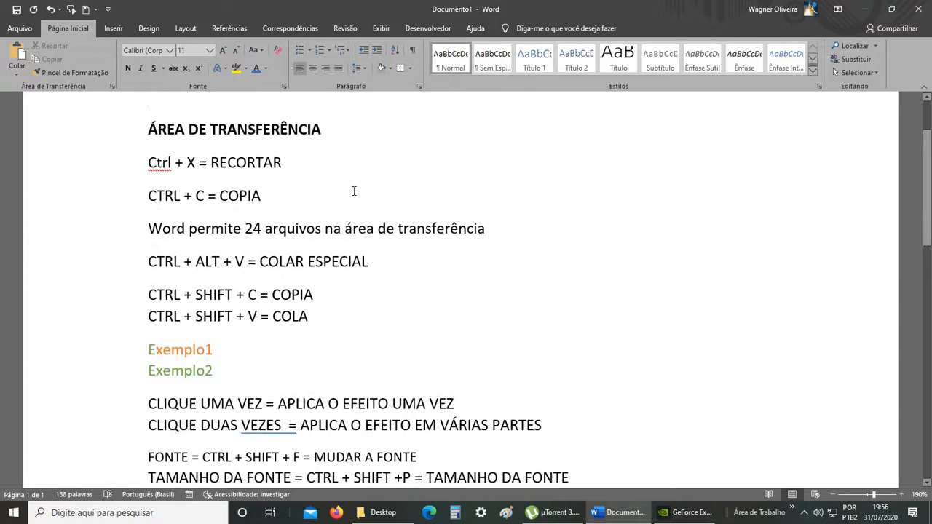
{"action": "scroll", "coordinate": [354, 191], "scroll_direction": "down", "scroll_amount": 6}
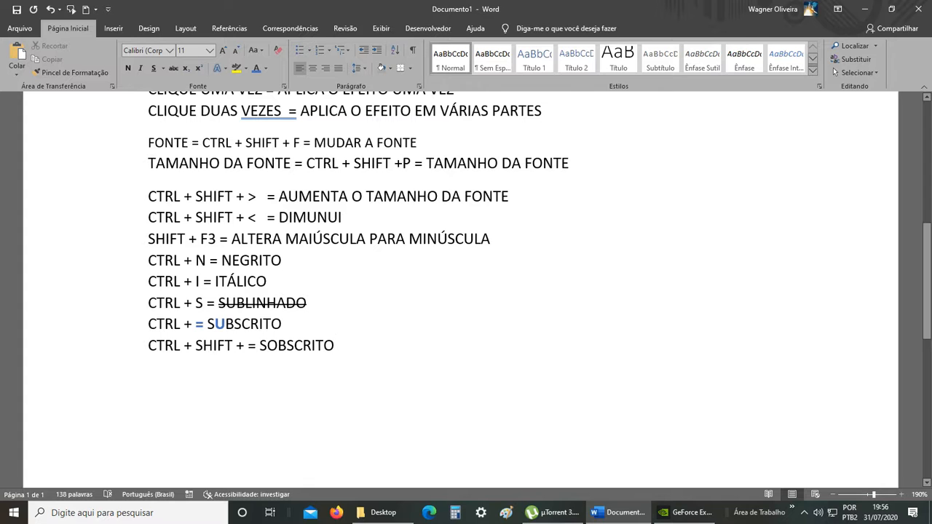
{"action": "scroll", "coordinate": [296, 184], "scroll_direction": "up", "scroll_amount": 1}
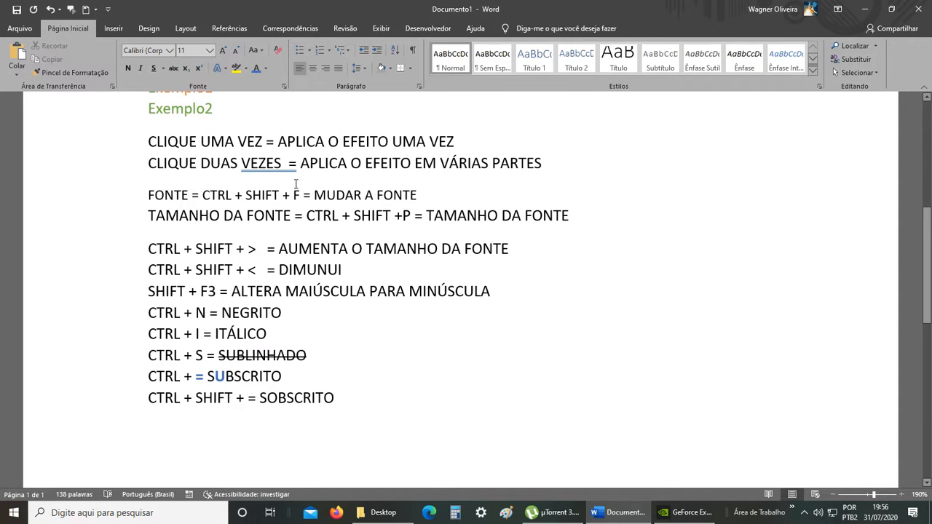
Look at the font colour palette and add the line "COR DE FONTE PADRÃO = AUTOMÁTICO" below the last shortcut.
{"action": "left_click", "coordinate": [267, 71]}
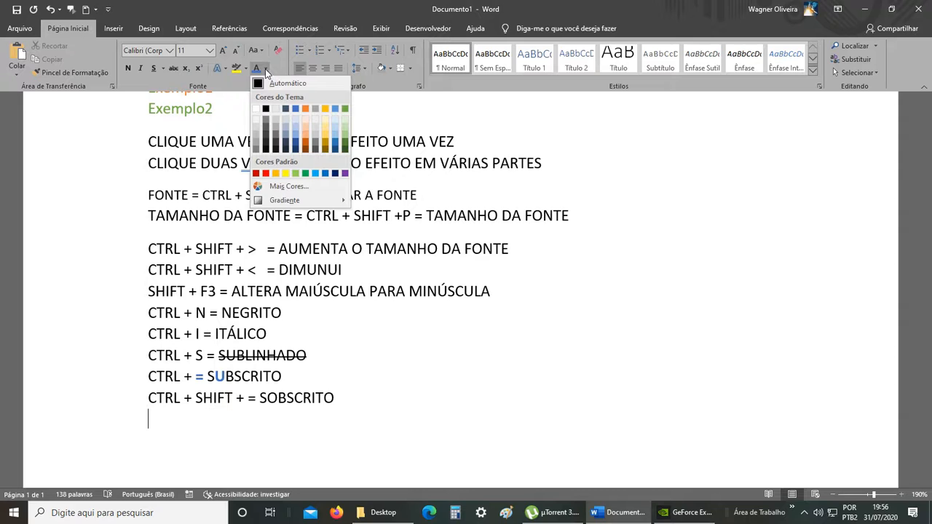
{"action": "left_click", "coordinate": [267, 71]}
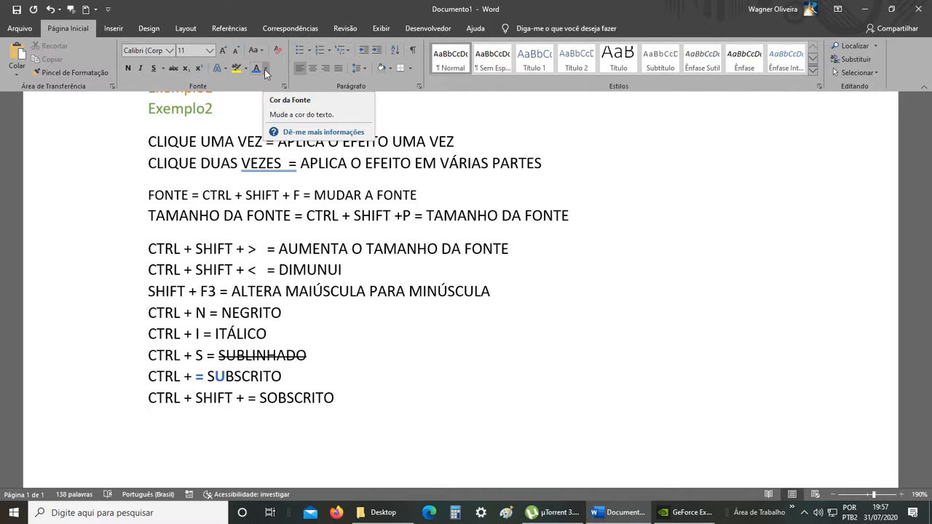
{"action": "type", "text": "CO"}
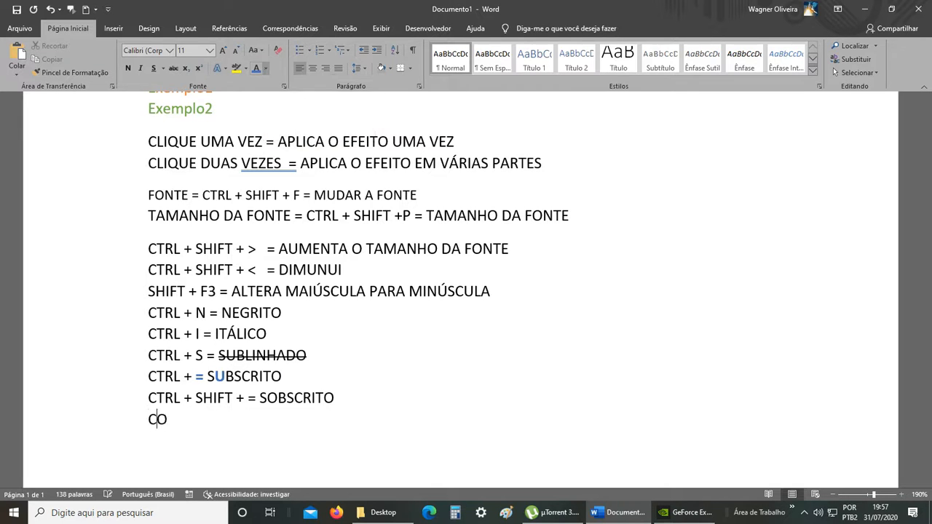
{"action": "type", "text": "R DE FONTE P"}
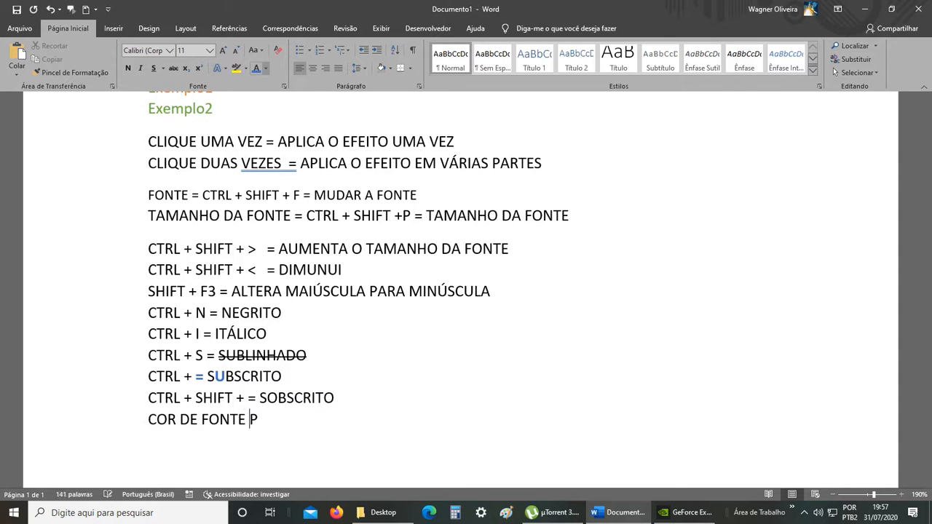
{"action": "type", "text": "ADRÃO ="}
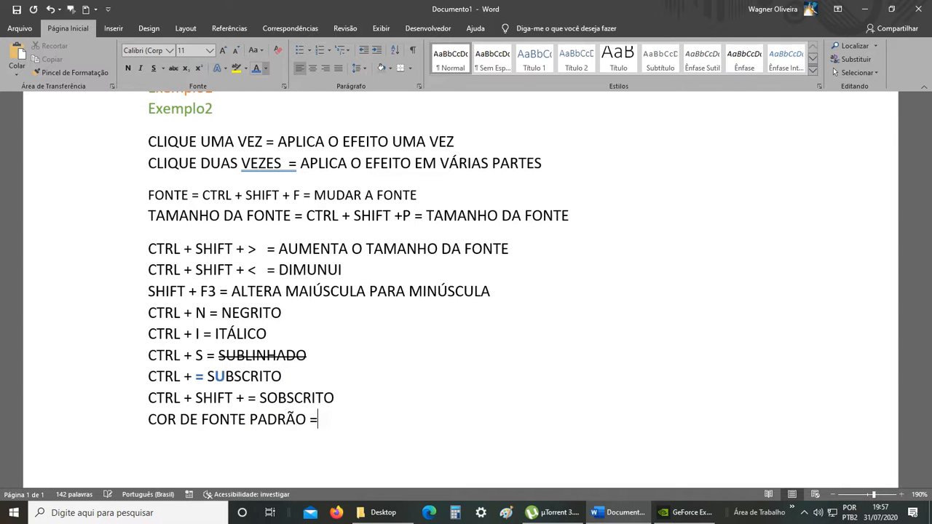
{"action": "type", "text": " AUTOMÁTICO"}
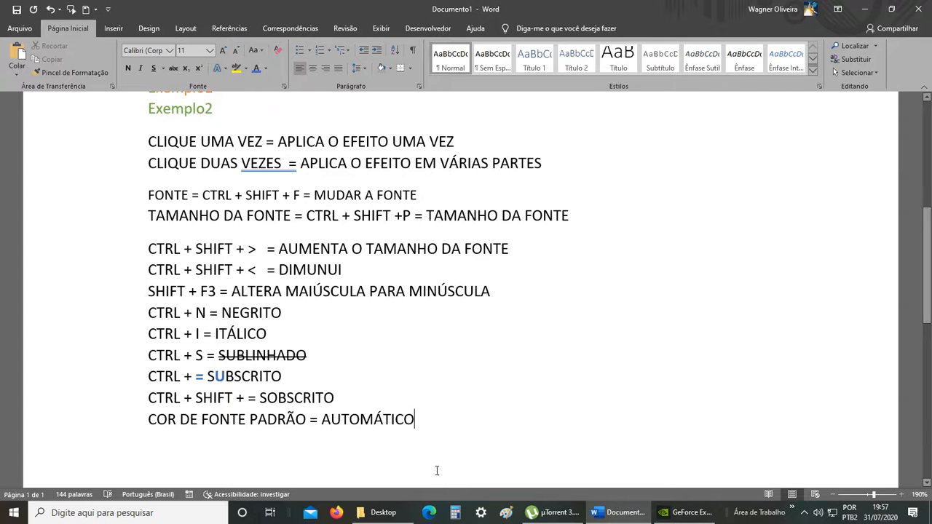
Make the word "AUTOMÁTICO" bold and start a new paragraph below its line.
{"action": "left_click", "coordinate": [266, 69]}
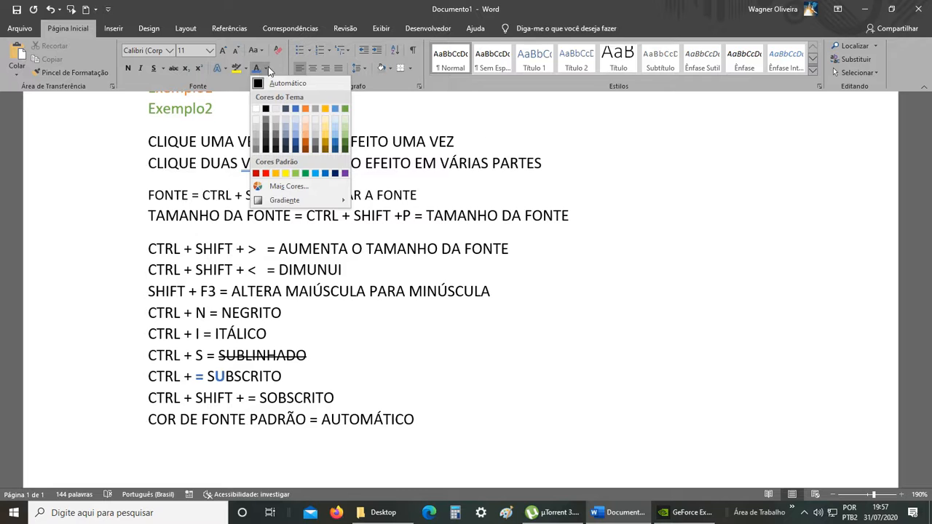
{"action": "left_click", "coordinate": [269, 67]}
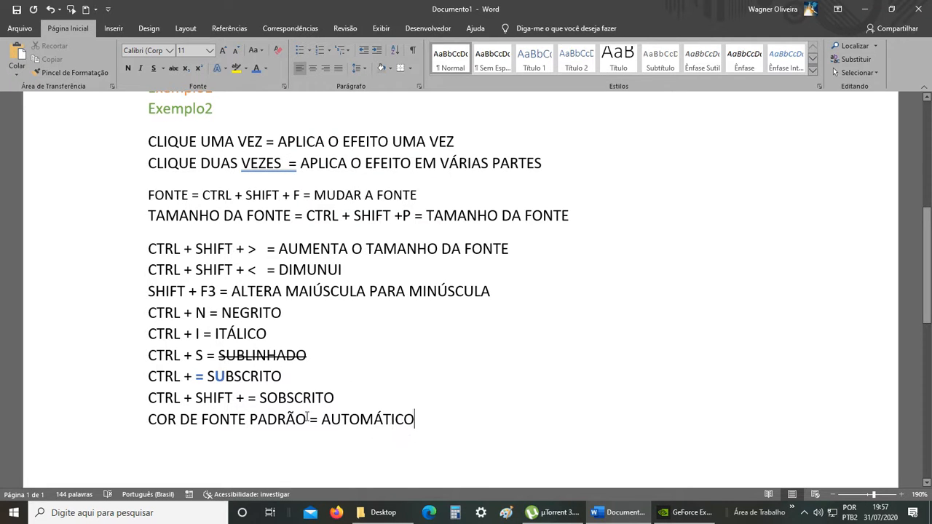
{"action": "left_click_drag", "start_coordinate": [323, 421], "coordinate": [437, 418]}
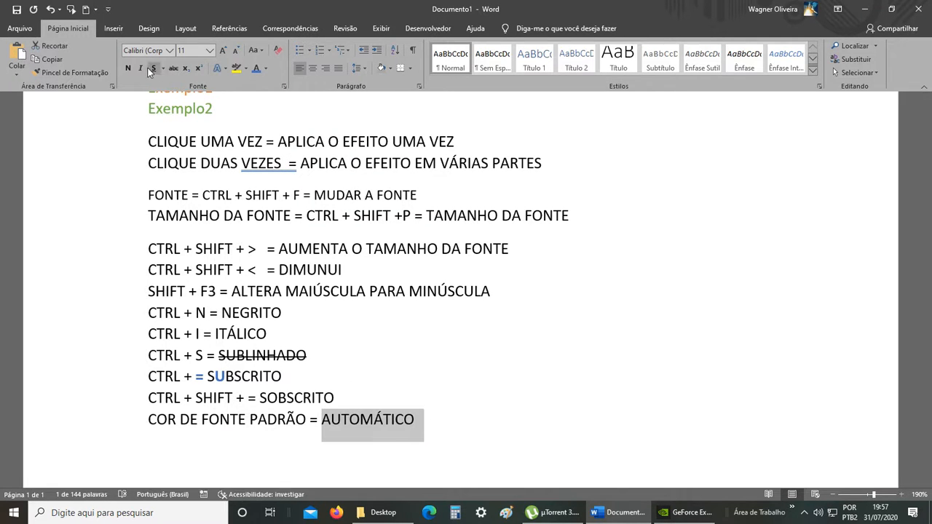
{"action": "left_click", "coordinate": [127, 68]}
{"action": "left_click", "coordinate": [482, 419]}
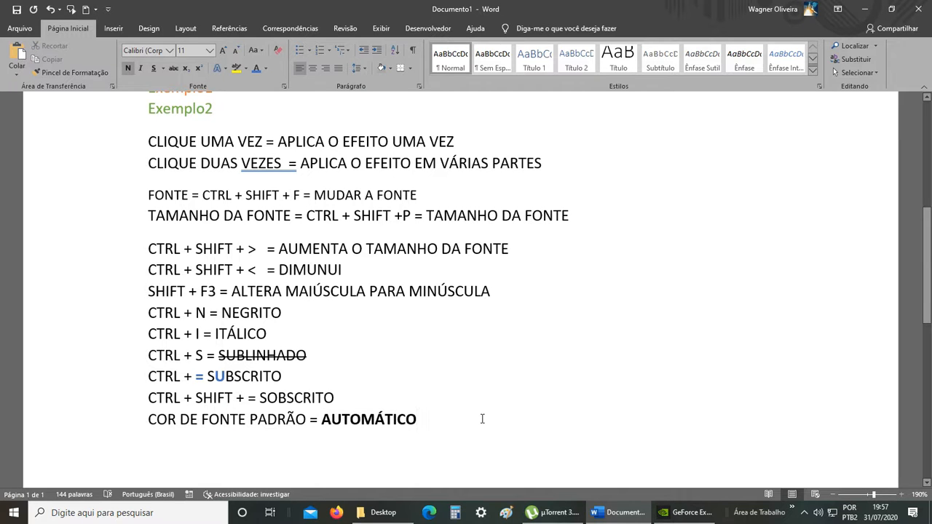
{"action": "key", "text": "Return"}
{"action": "scroll", "coordinate": [331, 188], "scroll_direction": "up", "scroll_amount": 1}
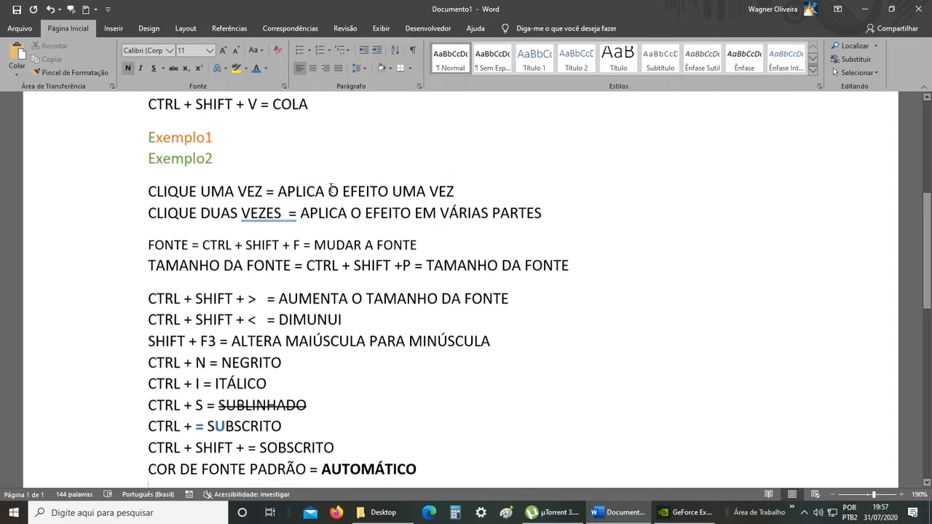
Clear all formatting from the line "Exemplo2".
{"action": "left_click_drag", "start_coordinate": [218, 164], "coordinate": [148, 165]}
{"action": "left_click", "coordinate": [276, 54]}
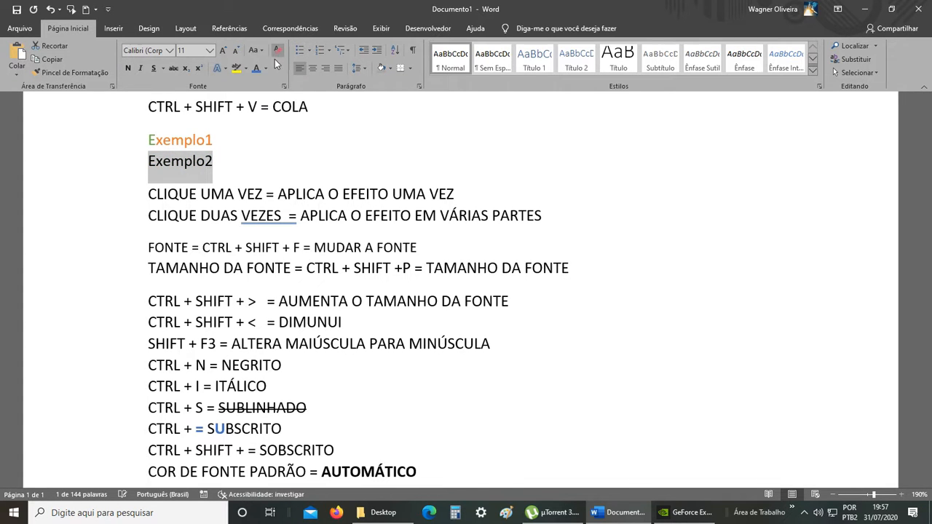
{"action": "left_click", "coordinate": [298, 165]}
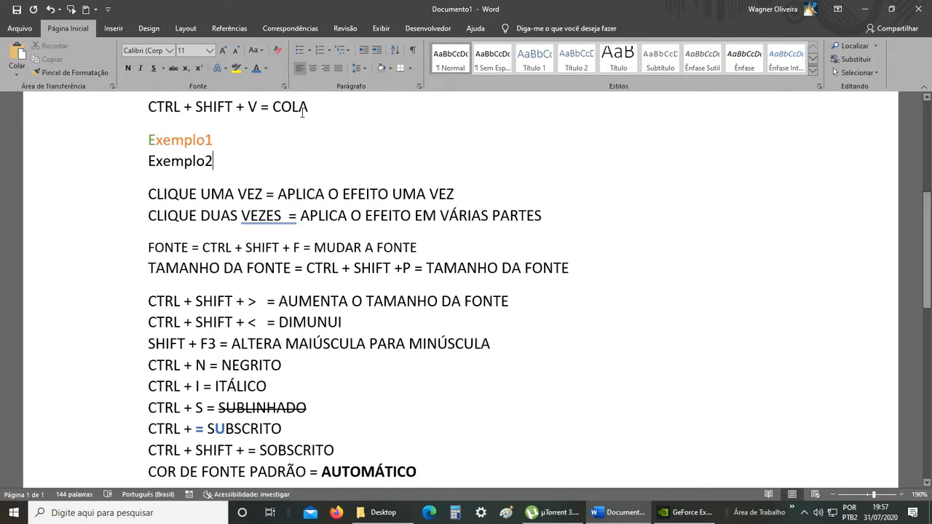
Add the bold line "Caixa de diálogo de fonte = CTRL + D" below the "COR DE FONTE PADRÃO" line.
{"action": "scroll", "coordinate": [430, 193], "scroll_direction": "down", "scroll_amount": 3}
{"action": "left_click", "coordinate": [435, 266]}
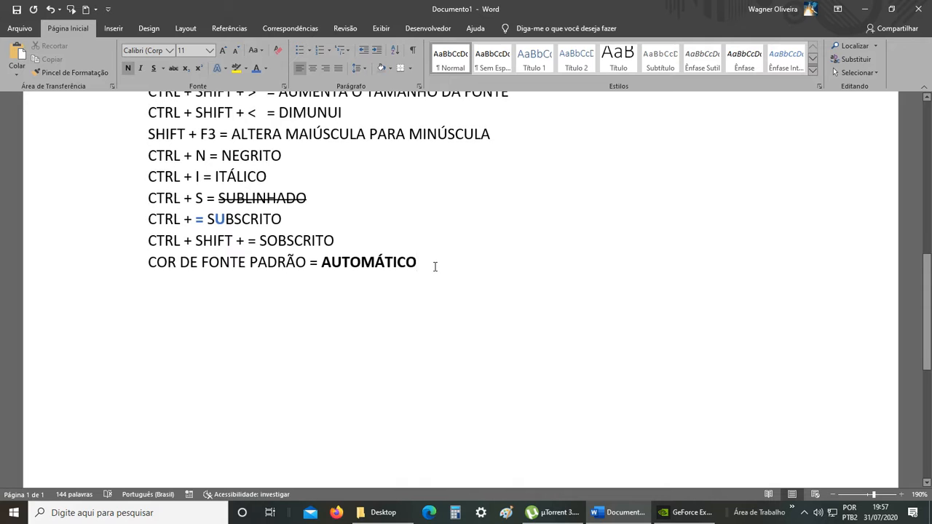
{"action": "key", "text": "Return"}
{"action": "type", "text": "cixa"}
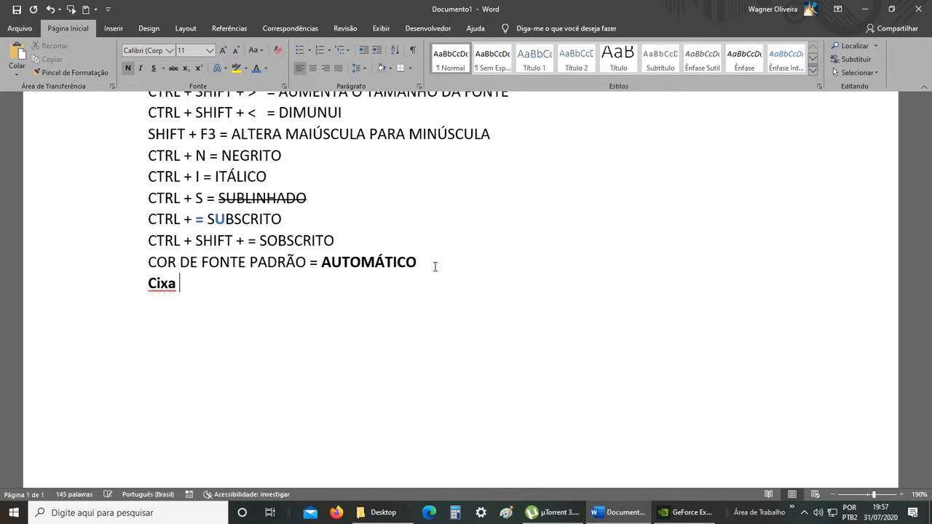
{"action": "key", "text": "BackSpace"}
{"action": "key", "text": "BackSpace"}
{"action": "key", "text": "BackSpace"}
{"action": "key", "text": "BackSpace"}
{"action": "key", "text": "BackSpace"}
{"action": "type", "text": "Caixa de di"}
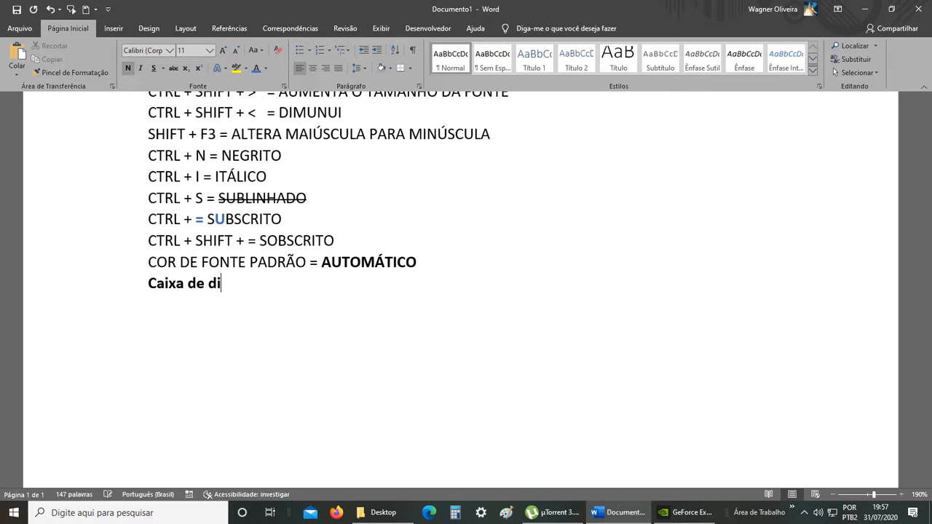
{"action": "type", "text": "álogo de fon"}
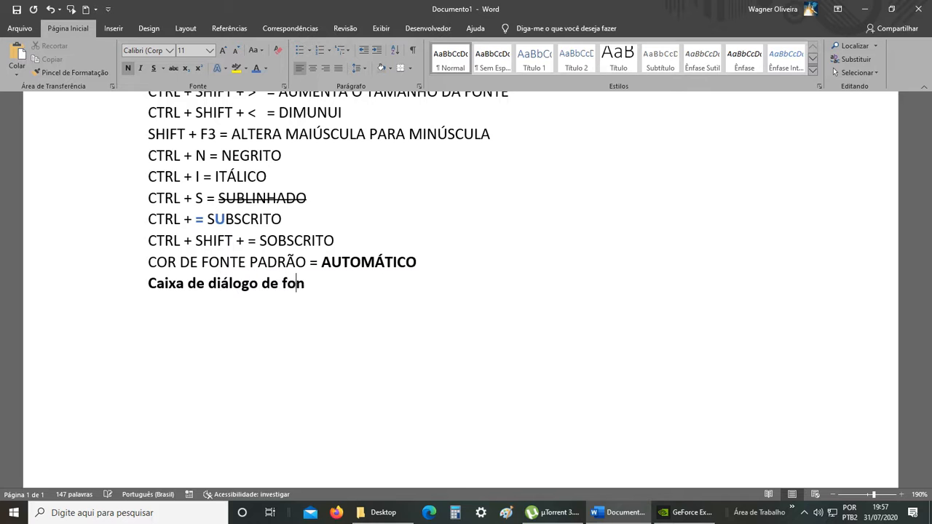
{"action": "type", "text": "te = CTRL"}
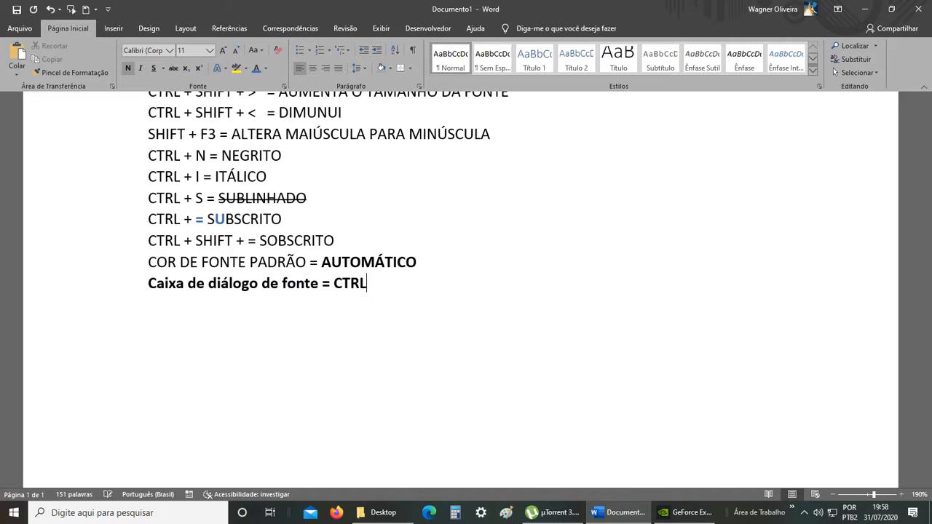
{"action": "type", "text": " + D"}
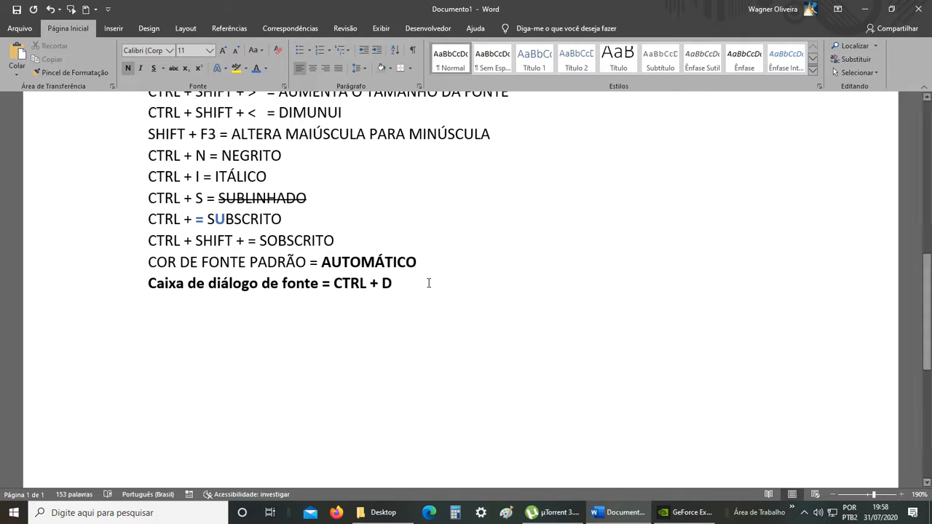
Rearrange the last line to read "CTRL + D = Caixa de diálogo de fonte", moving the shortcut to the start and removing the trailing equals sign.
{"action": "left_click_drag", "start_coordinate": [428, 285], "coordinate": [335, 283]}
{"action": "key", "text": "ctrl+x"}
{"action": "key", "text": "ctrl+a"}
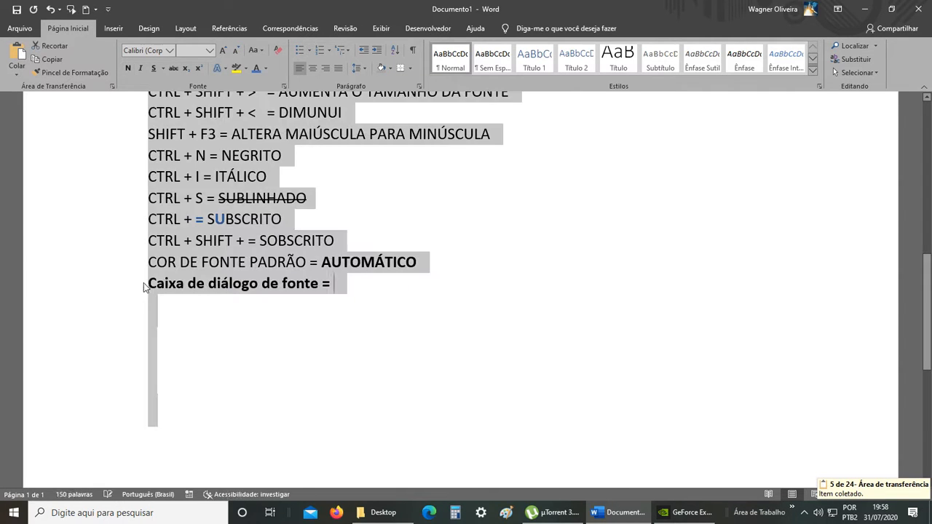
{"action": "left_click", "coordinate": [151, 284]}
{"action": "key", "text": "ctrl+v"}
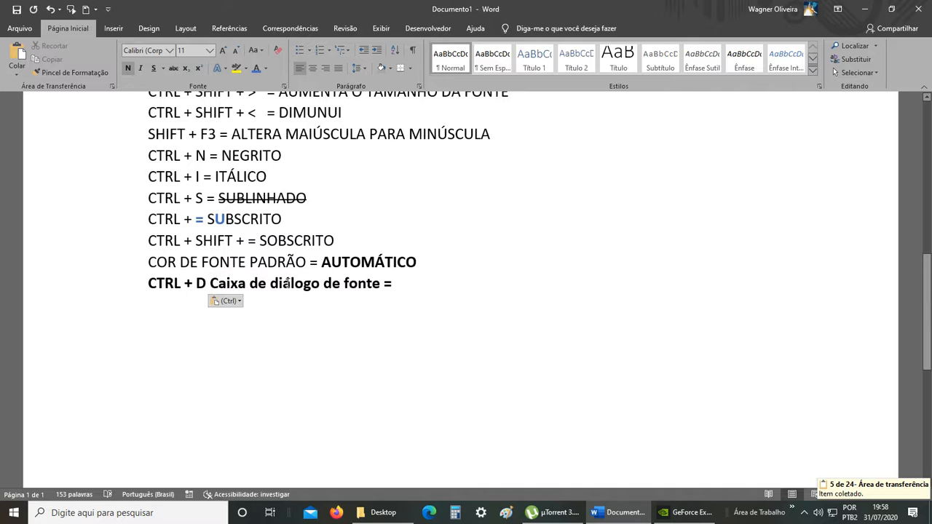
{"action": "type", "text": "="}
{"action": "left_click", "coordinate": [457, 294]}
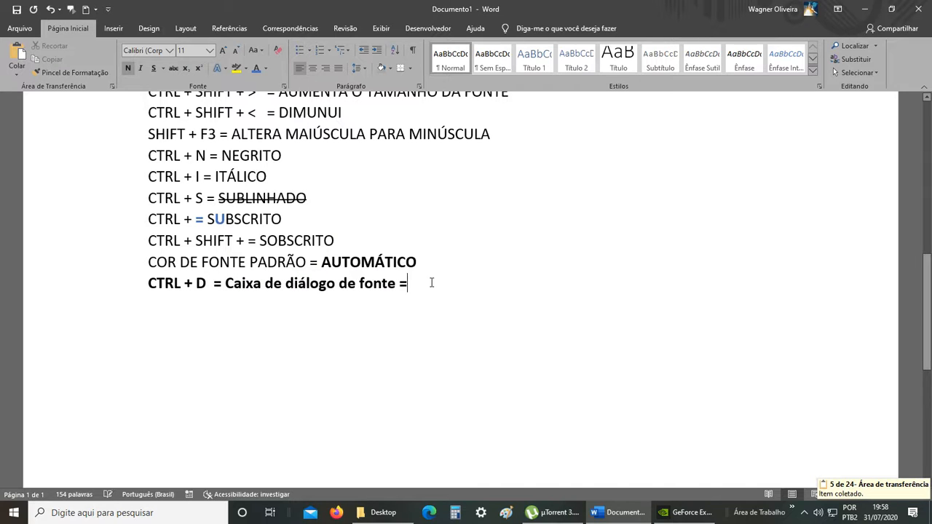
{"action": "key", "text": "BackSpace"}
{"action": "key", "text": "BackSpace"}
Change "Caixa de diálogo de fonte" in the last line to all uppercase.
{"action": "left_click_drag", "start_coordinate": [421, 284], "coordinate": [246, 287]}
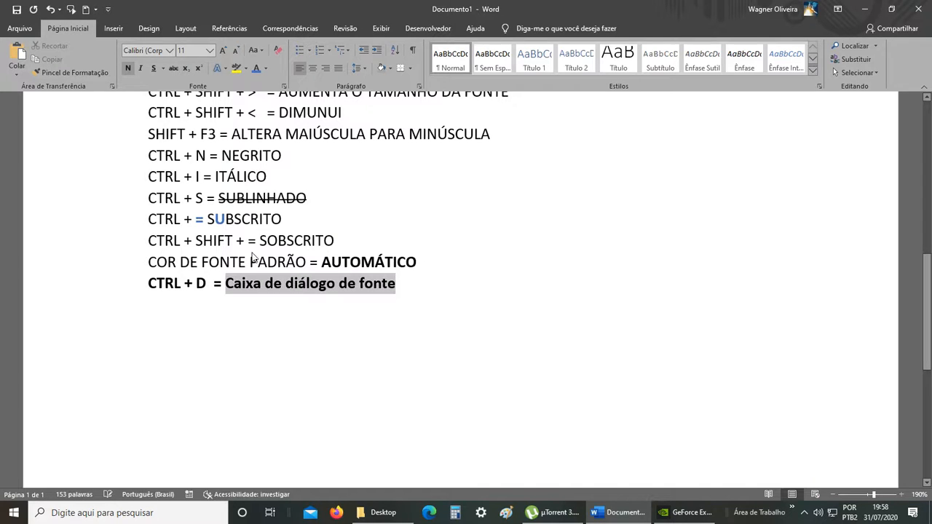
{"action": "left_click", "coordinate": [263, 50]}
{"action": "left_click", "coordinate": [288, 93]}
{"action": "left_click", "coordinate": [423, 278]}
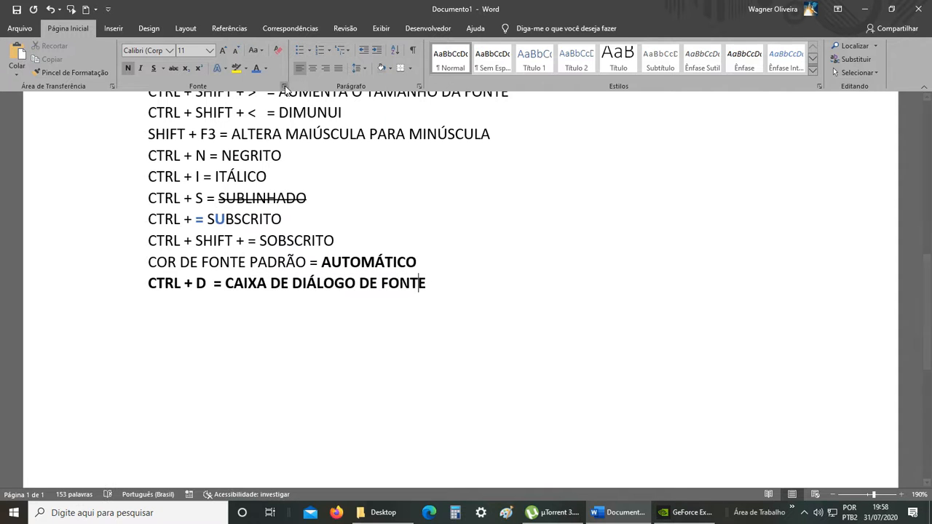
Examine the font colours, underline styles and effects in the Font dialog, and close it without applying anything.
{"action": "key", "text": "ctrl+d"}
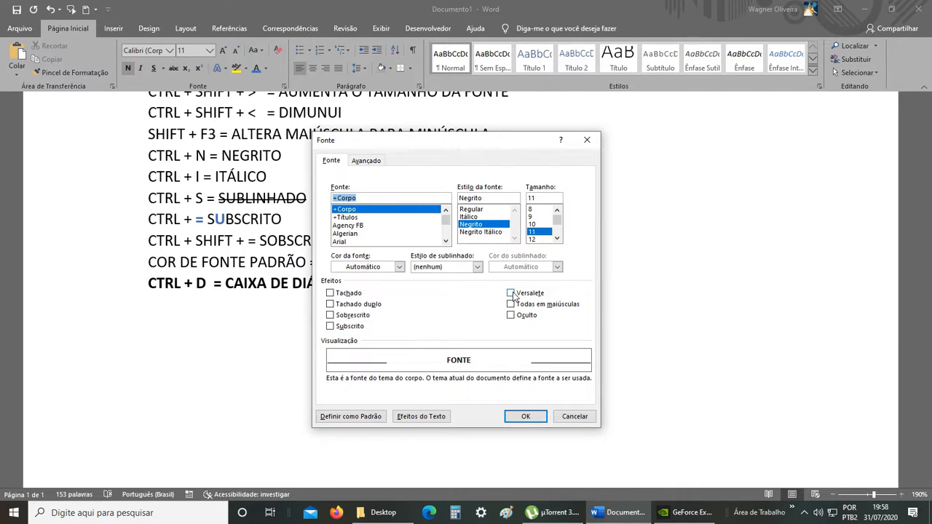
{"action": "left_click", "coordinate": [399, 267]}
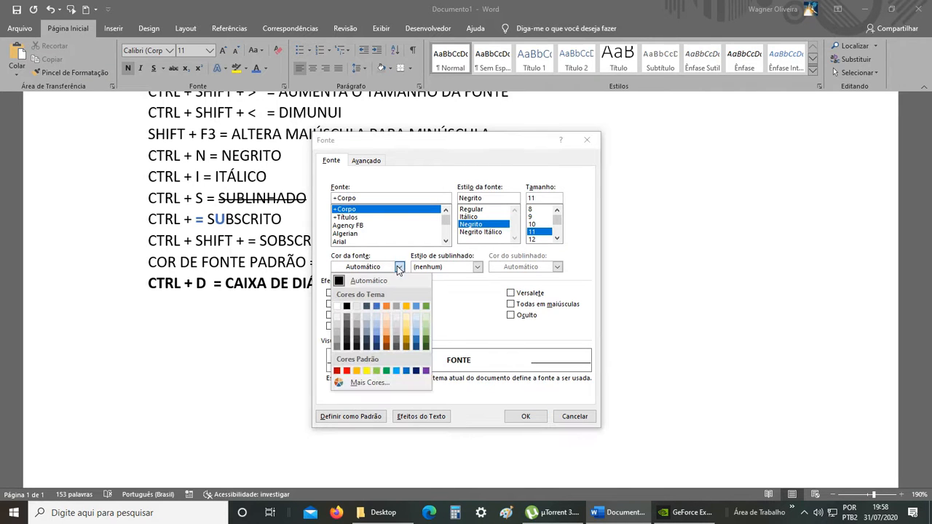
{"action": "left_click", "coordinate": [400, 266]}
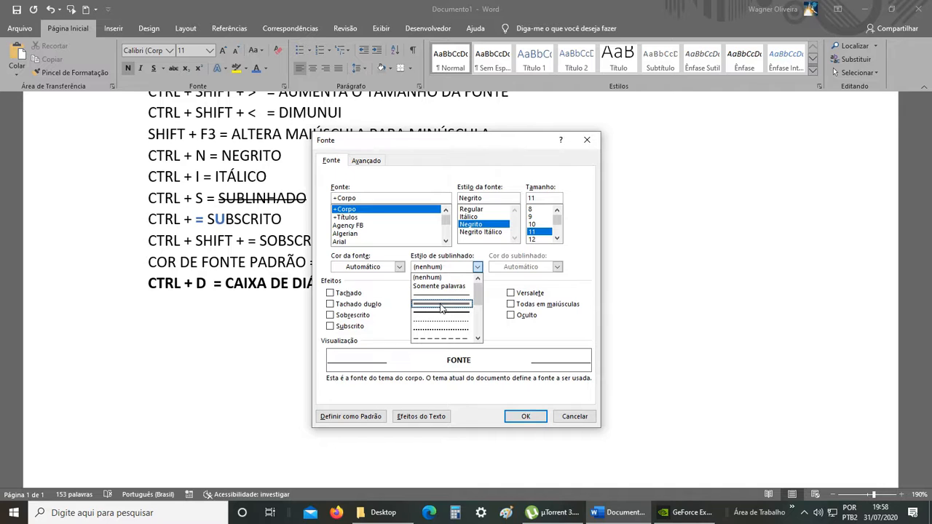
{"action": "mouse_move", "coordinate": [476, 293]}
{"action": "left_mouse_down"}
{"action": "mouse_move", "coordinate": [472, 325]}
{"action": "mouse_move", "coordinate": [472, 295]}
{"action": "mouse_move", "coordinate": [479, 304]}
{"action": "left_mouse_up"}
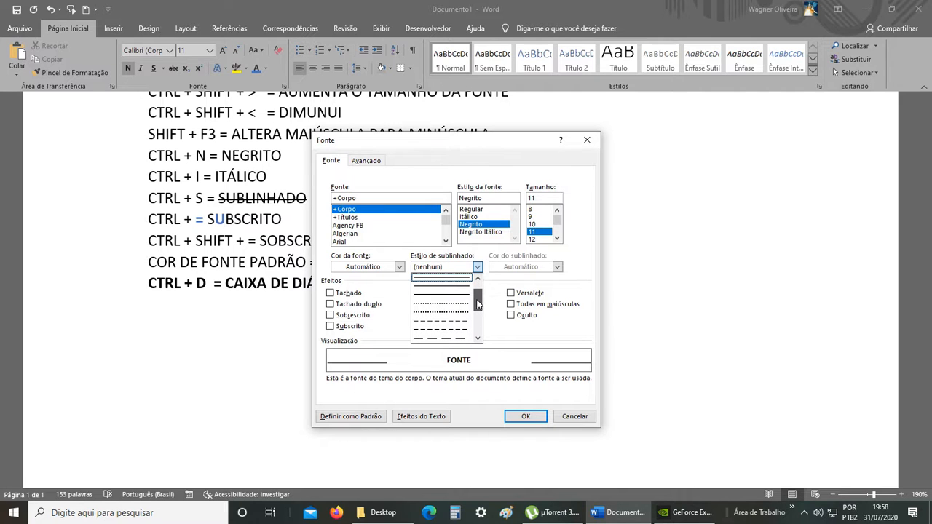
{"action": "left_click_drag", "start_coordinate": [477, 296], "coordinate": [479, 324]}
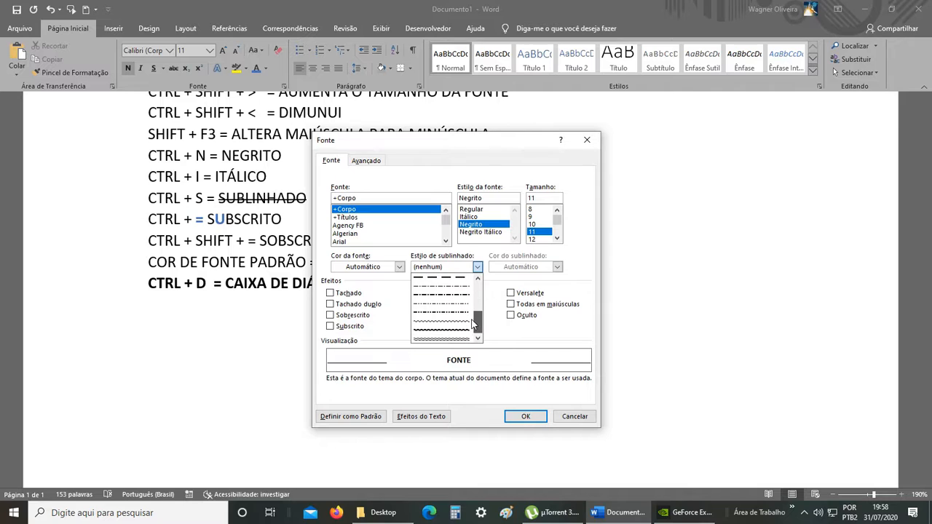
{"action": "left_click", "coordinate": [479, 268]}
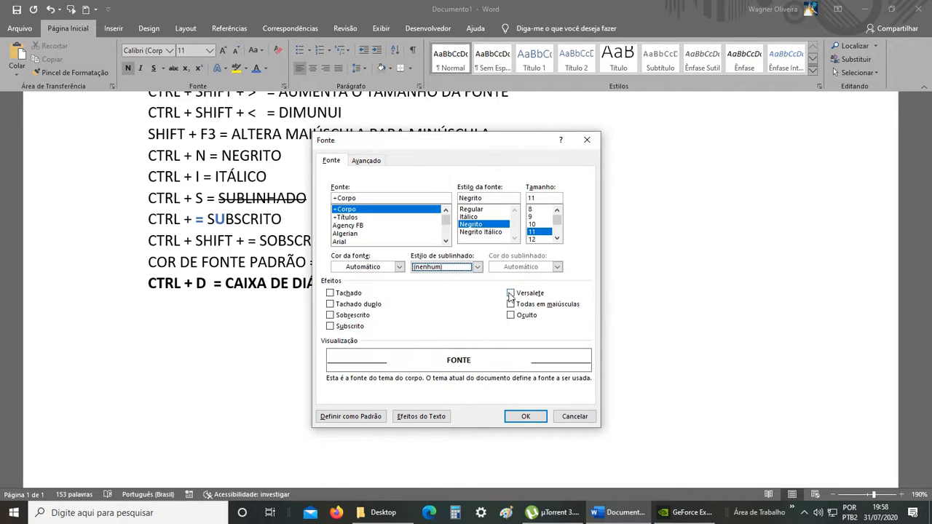
{"action": "left_click", "coordinate": [511, 294]}
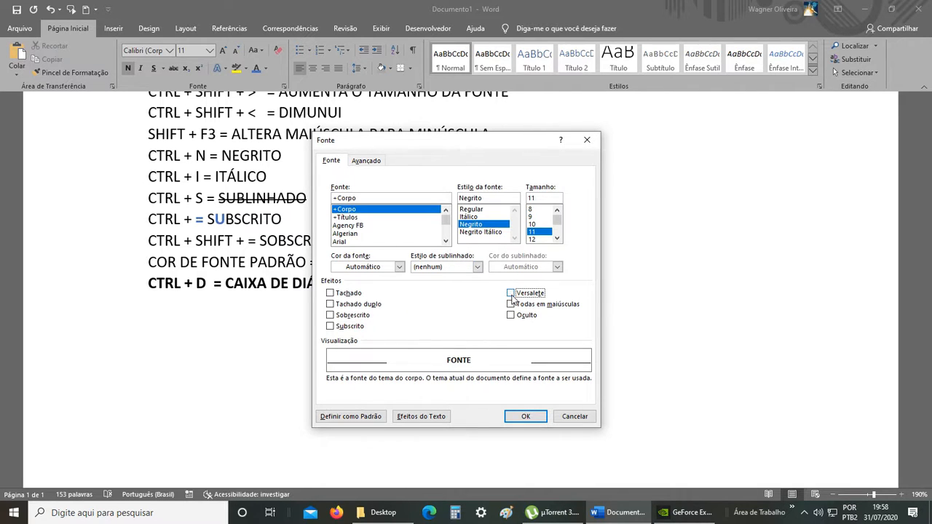
{"action": "left_click", "coordinate": [246, 300]}
{"action": "left_click", "coordinate": [586, 140]}
Apply the Versalete (small caps) effect to the whole "CTRL + D" line.
{"action": "left_click_drag", "start_coordinate": [427, 283], "coordinate": [148, 283]}
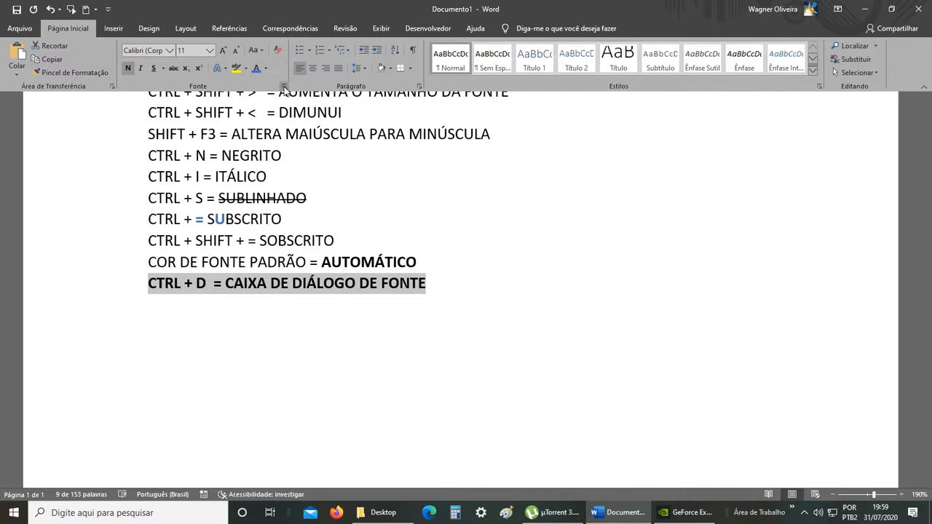
{"action": "left_click", "coordinate": [284, 87]}
{"action": "left_click", "coordinate": [511, 293]}
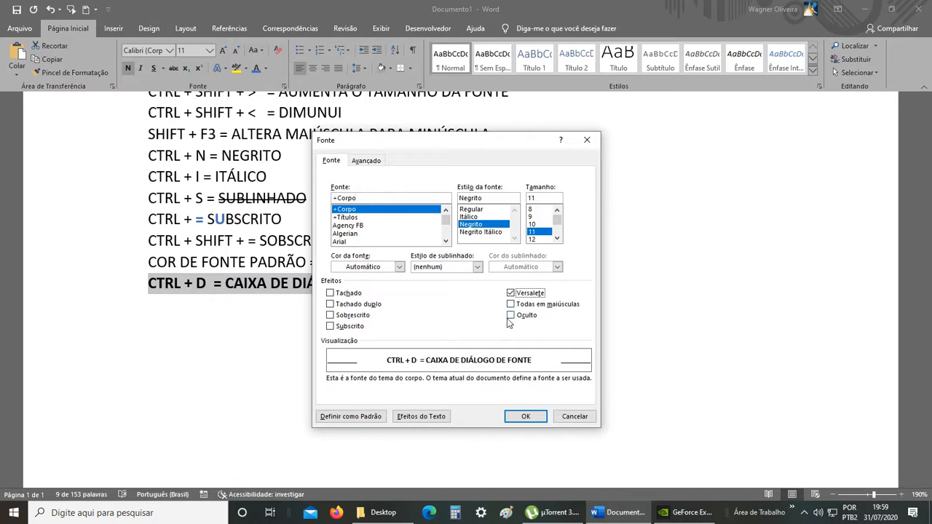
{"action": "left_click", "coordinate": [526, 417]}
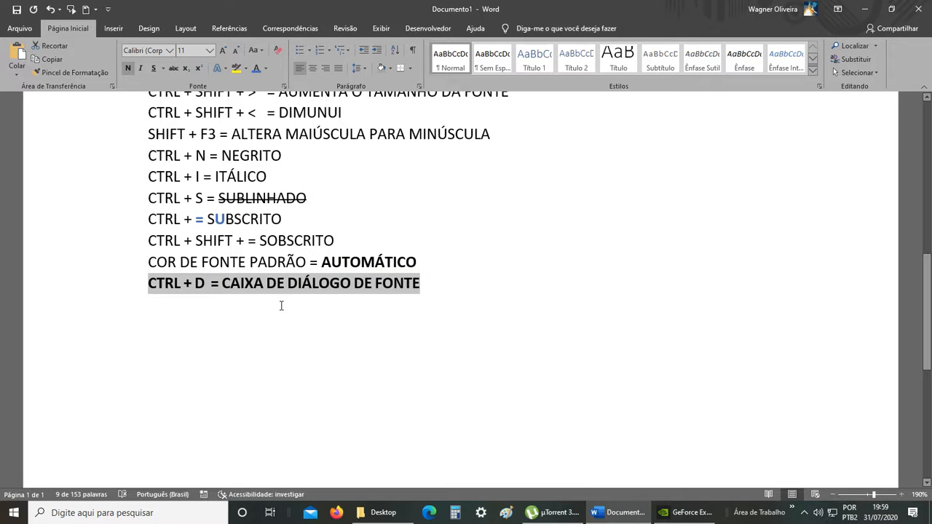
Try the Oculto (hidden) font effect on the blank line below the "CTRL + D" line.
{"action": "left_click", "coordinate": [281, 306]}
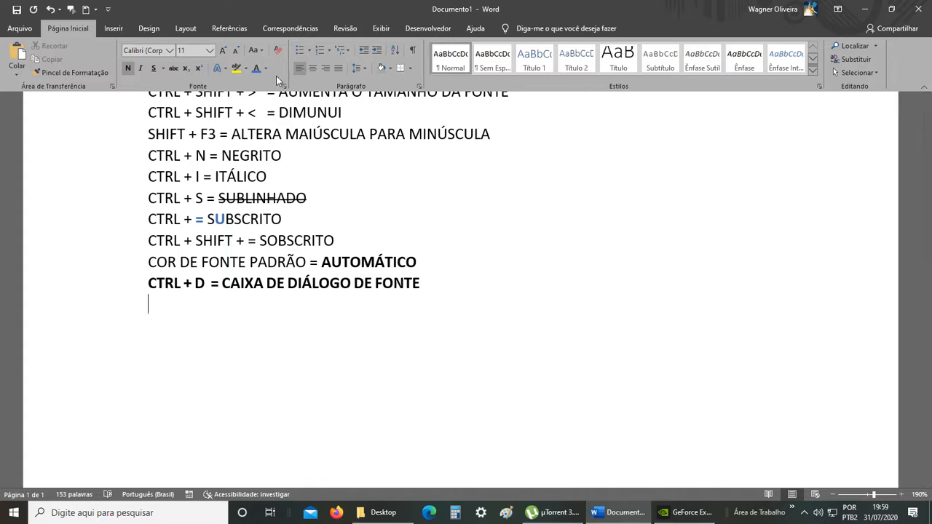
{"action": "key", "text": "ctrl+d"}
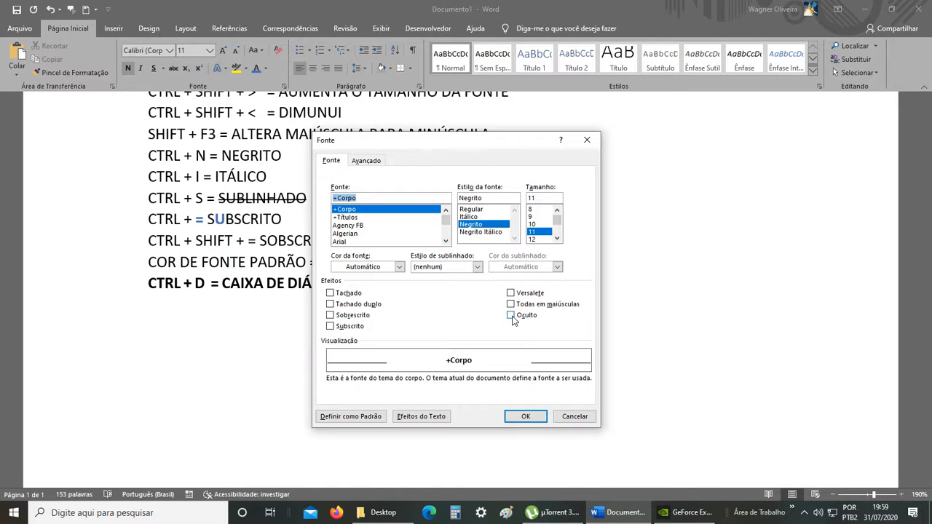
{"action": "left_click", "coordinate": [512, 318]}
{"action": "left_click", "coordinate": [508, 420]}
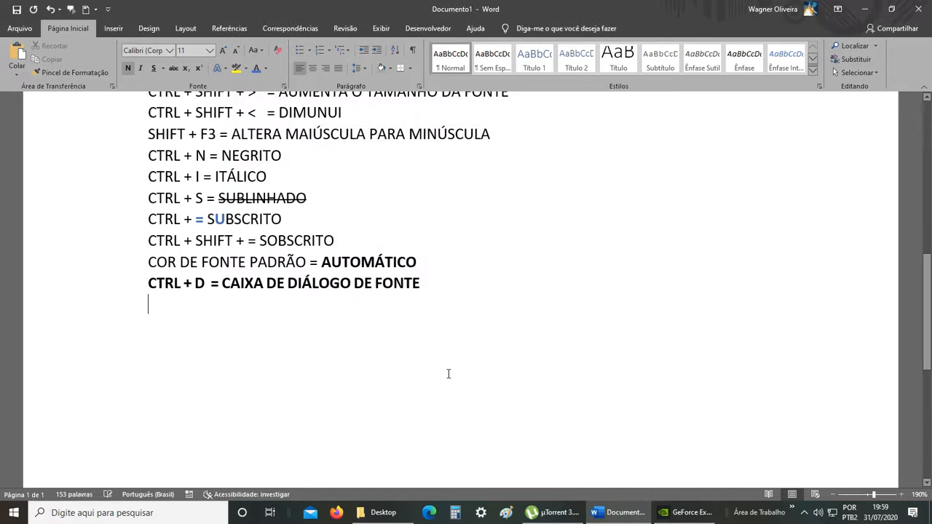
Hide the "CTRL + D = CAIXA DE DIÁLOGO DE FONTE" line with the Oculto font effect.
{"action": "left_click_drag", "start_coordinate": [421, 284], "coordinate": [148, 284]}
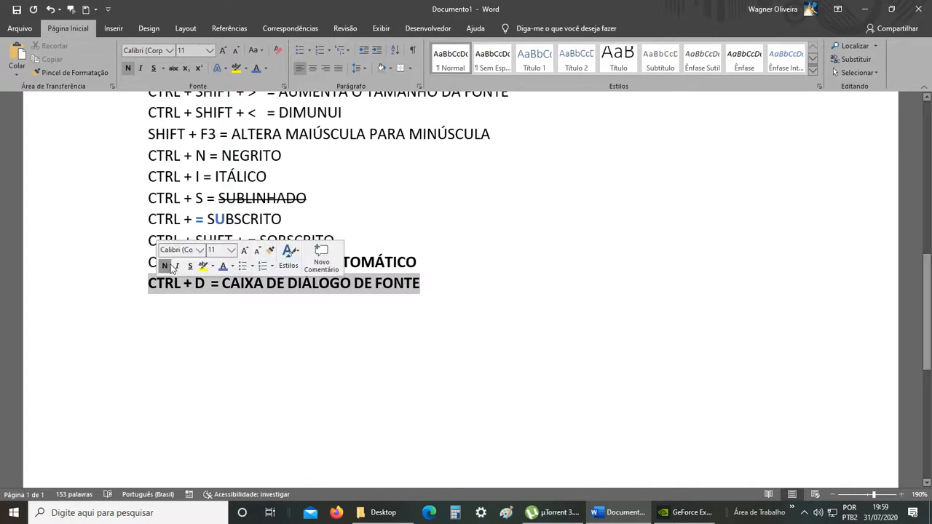
{"action": "left_click", "coordinate": [266, 68]}
{"action": "left_click", "coordinate": [101, 113]}
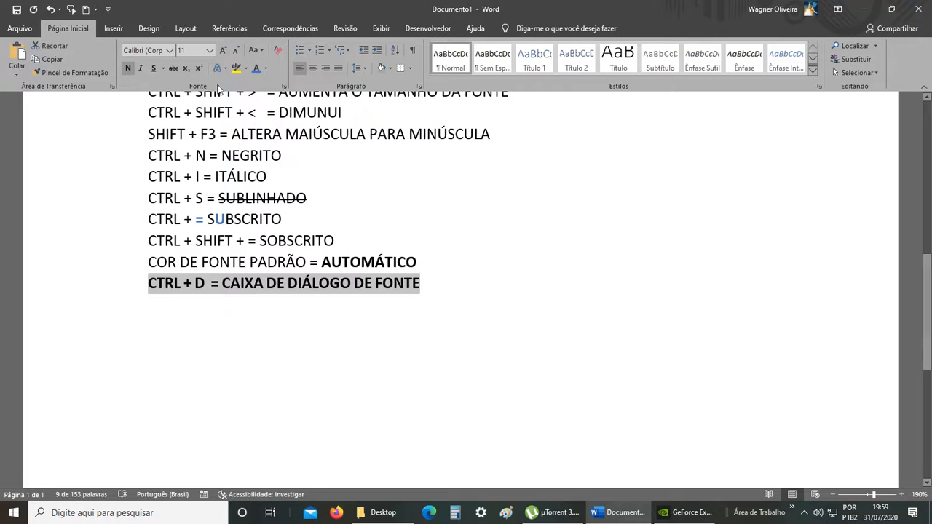
{"action": "left_click", "coordinate": [284, 86]}
{"action": "left_click", "coordinate": [510, 315]}
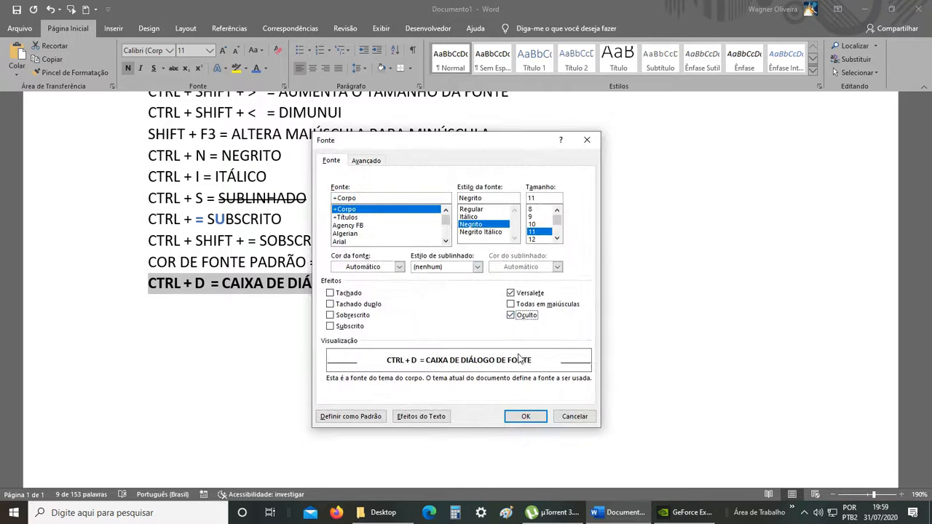
{"action": "left_click", "coordinate": [526, 417]}
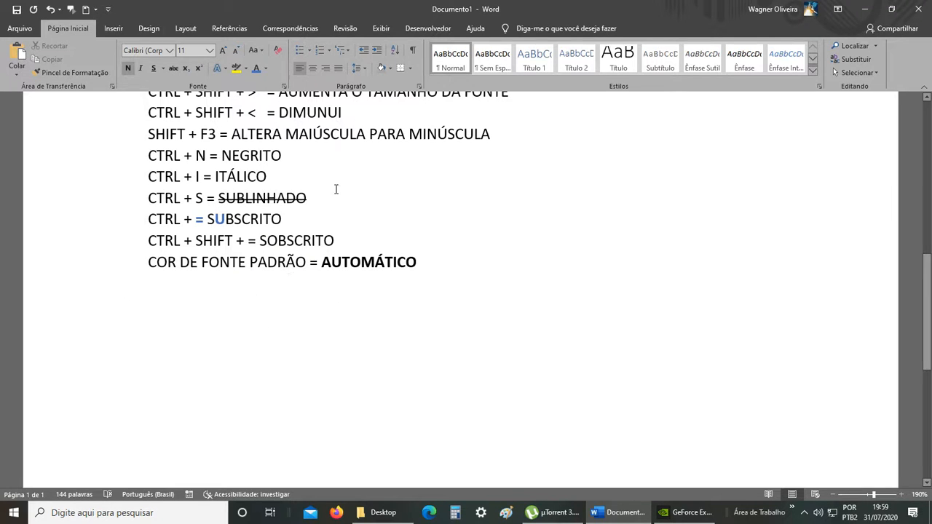
Check the font settings on the blank last line, and undo the hiding of the "CTRL + D" line.
{"action": "left_click", "coordinate": [265, 67]}
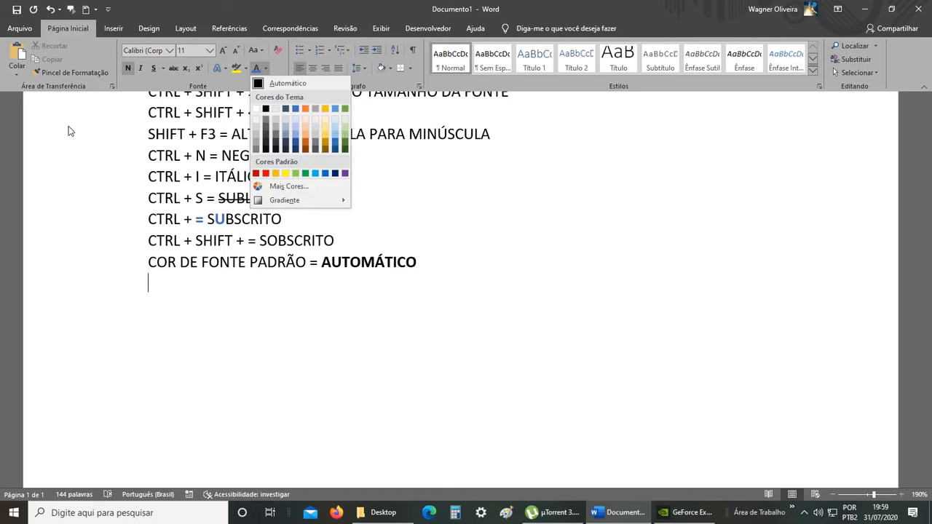
{"action": "key", "text": "Escape"}
{"action": "key", "text": "ctrl+d"}
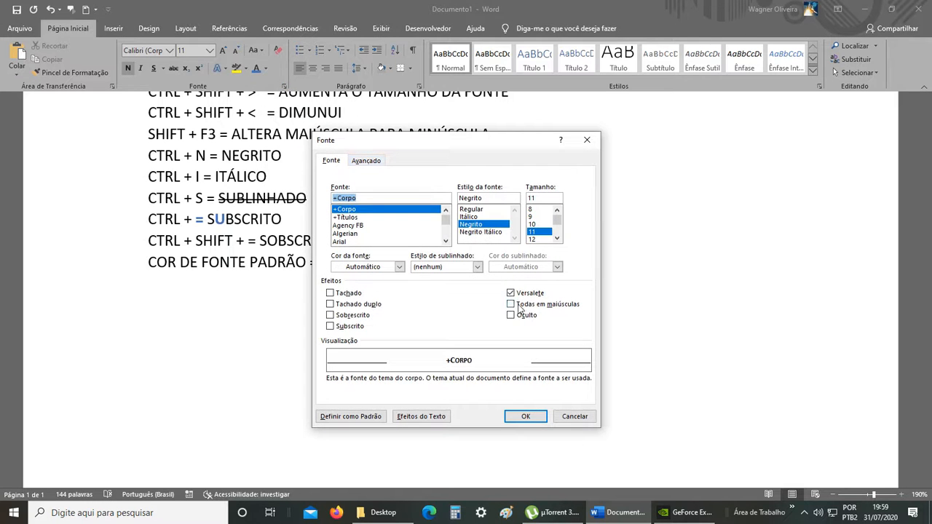
{"action": "left_click", "coordinate": [587, 142]}
{"action": "key", "text": "ctrl+z"}
{"action": "left_click", "coordinate": [459, 283]}
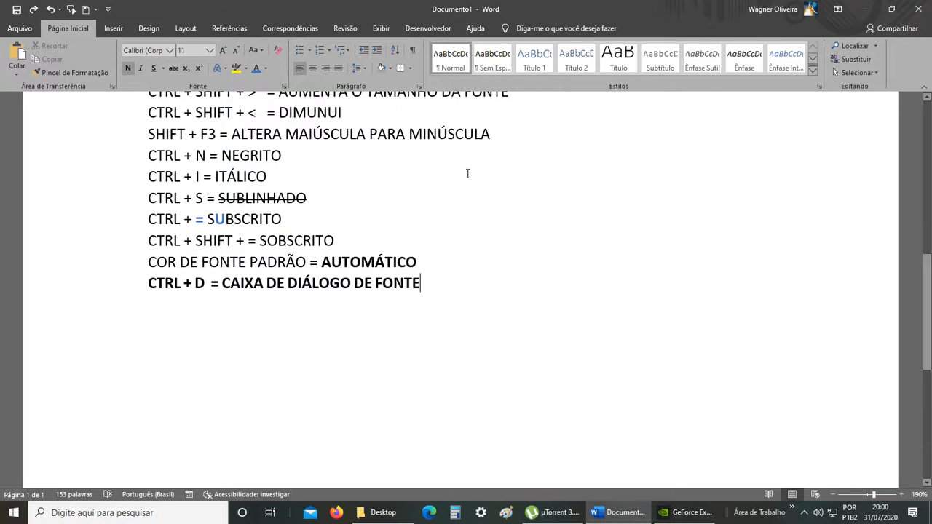
Review the shortcut notes from the clipboard tips down to the "CTRL + D" line.
{"action": "scroll", "coordinate": [443, 241], "scroll_direction": "down", "scroll_amount": 1}
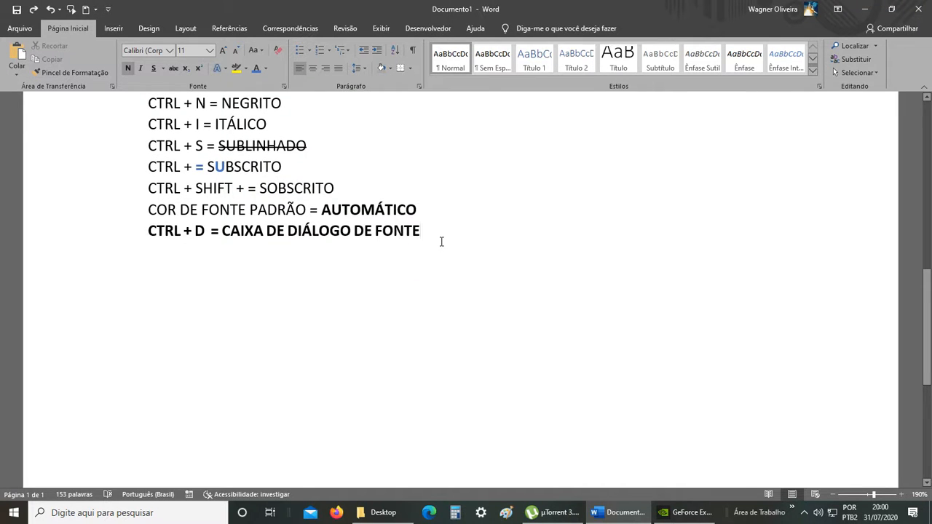
{"action": "scroll", "coordinate": [441, 242], "scroll_direction": "up", "scroll_amount": 7}
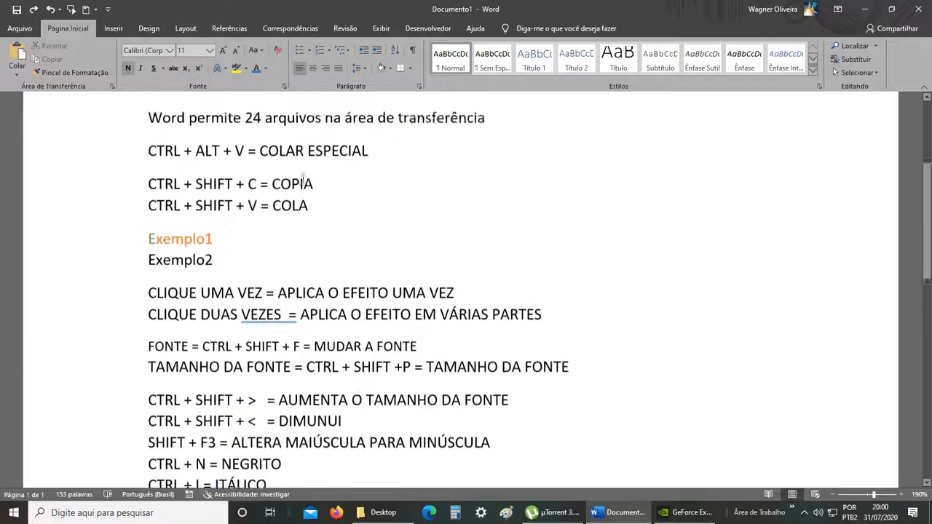
{"action": "scroll", "coordinate": [303, 182], "scroll_direction": "up", "scroll_amount": 3}
{"action": "scroll", "coordinate": [271, 214], "scroll_direction": "down", "scroll_amount": 5}
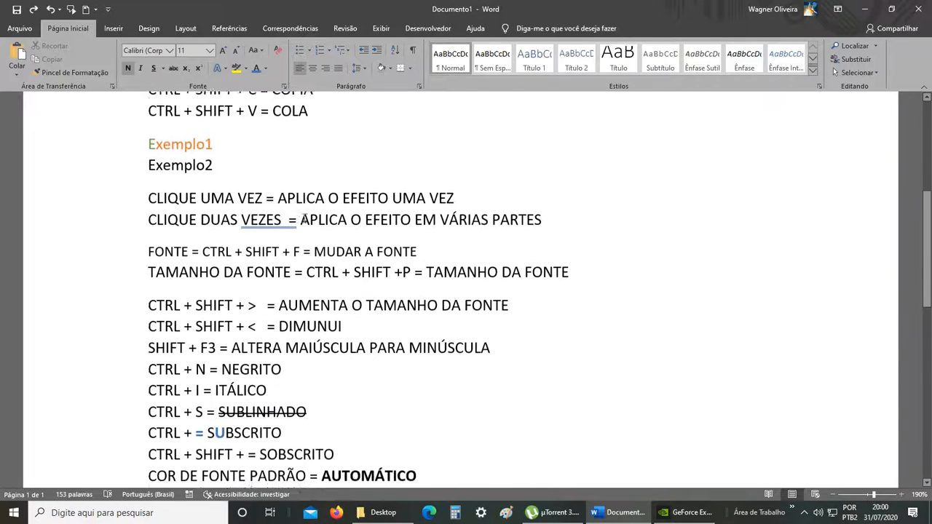
{"action": "scroll", "coordinate": [285, 217], "scroll_direction": "down", "scroll_amount": 1}
{"action": "scroll", "coordinate": [347, 265], "scroll_direction": "down", "scroll_amount": 1}
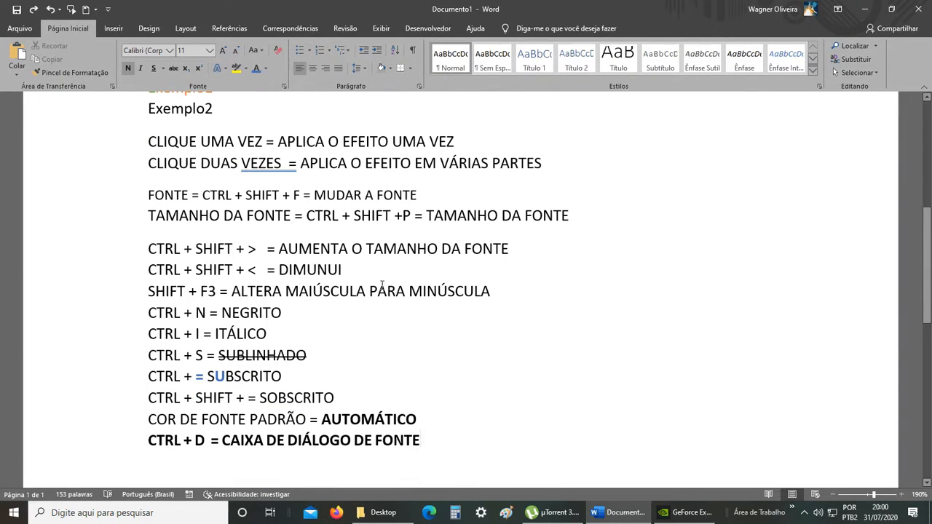
{"action": "scroll", "coordinate": [386, 288], "scroll_direction": "down", "scroll_amount": 2}
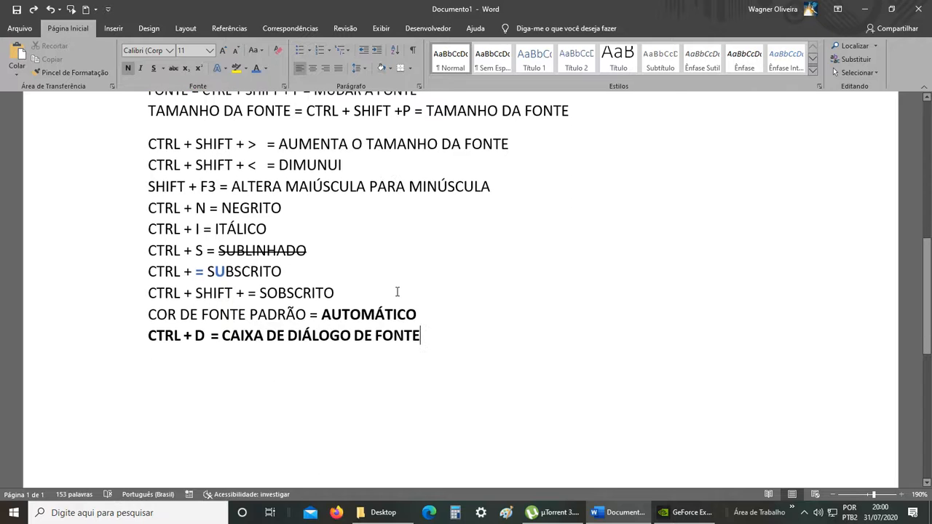